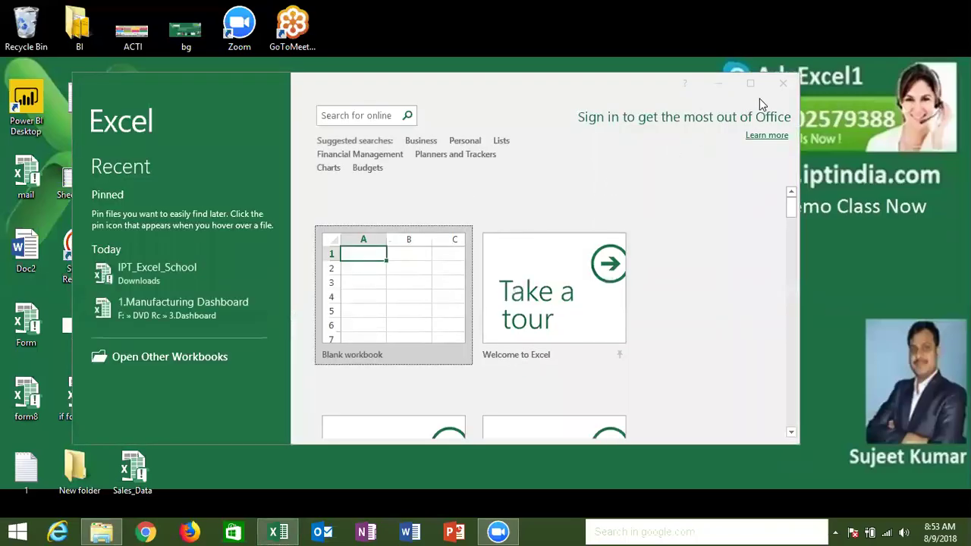
Minimize the Excel start screen and refresh the desktop.
click(717, 83)
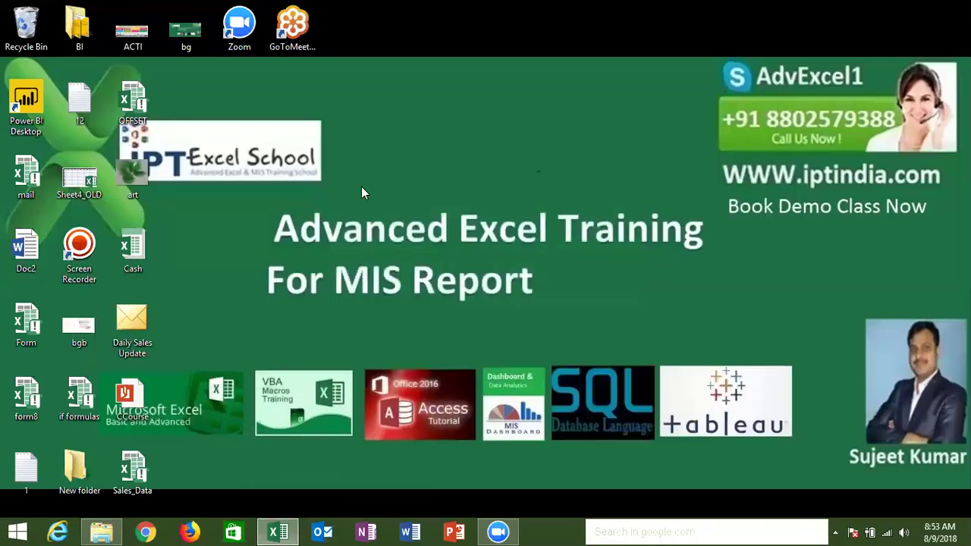
right_click(322, 184)
click(351, 225)
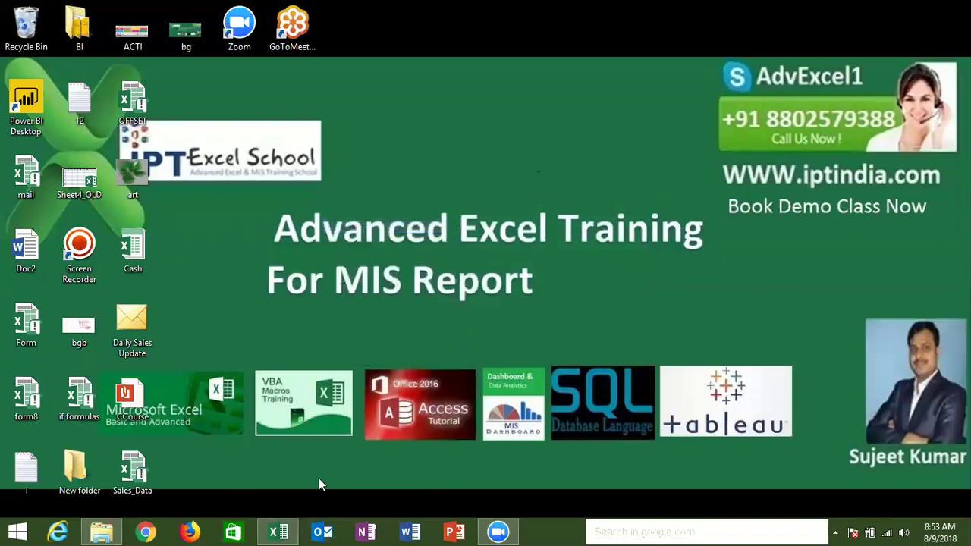
Restore and maximize the Excel start screen, then create blank workbook Book1.
click(277, 531)
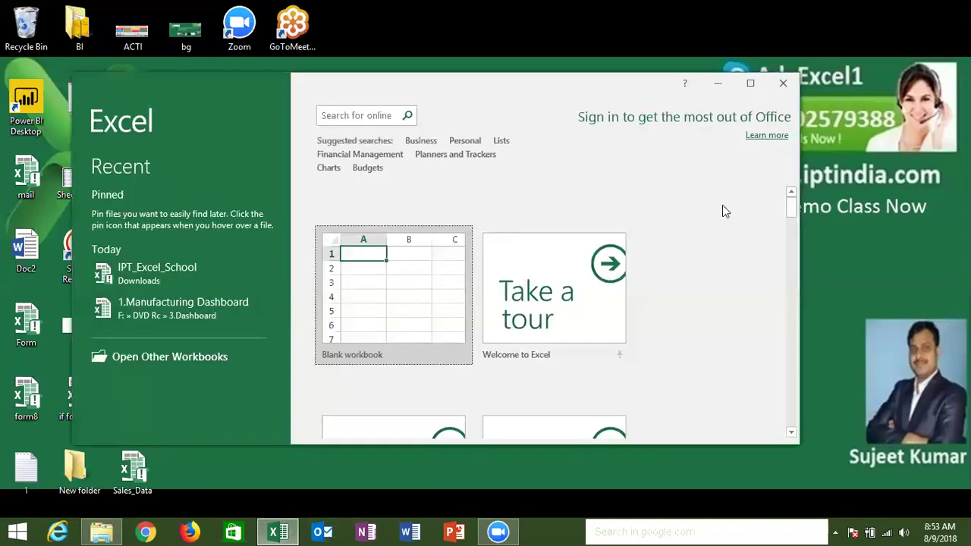
click(749, 83)
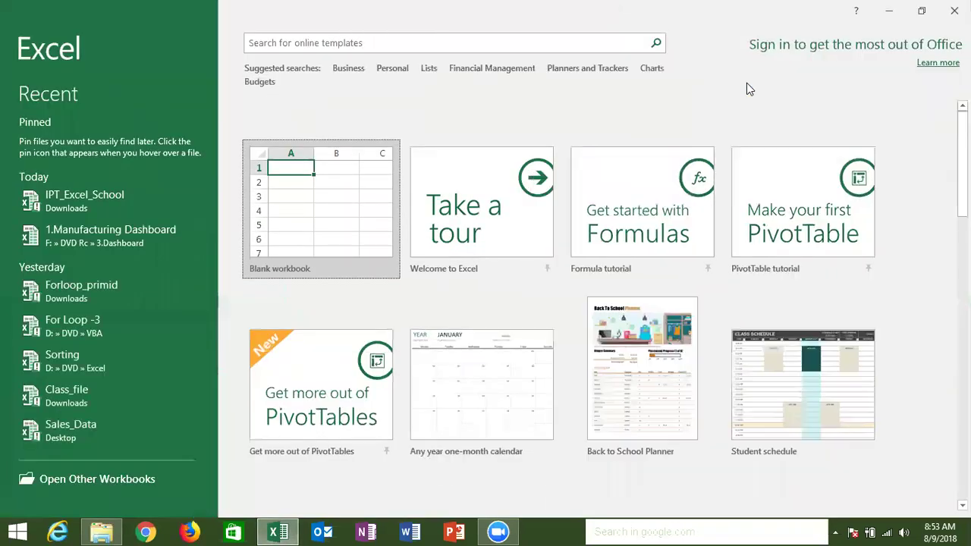
click(318, 212)
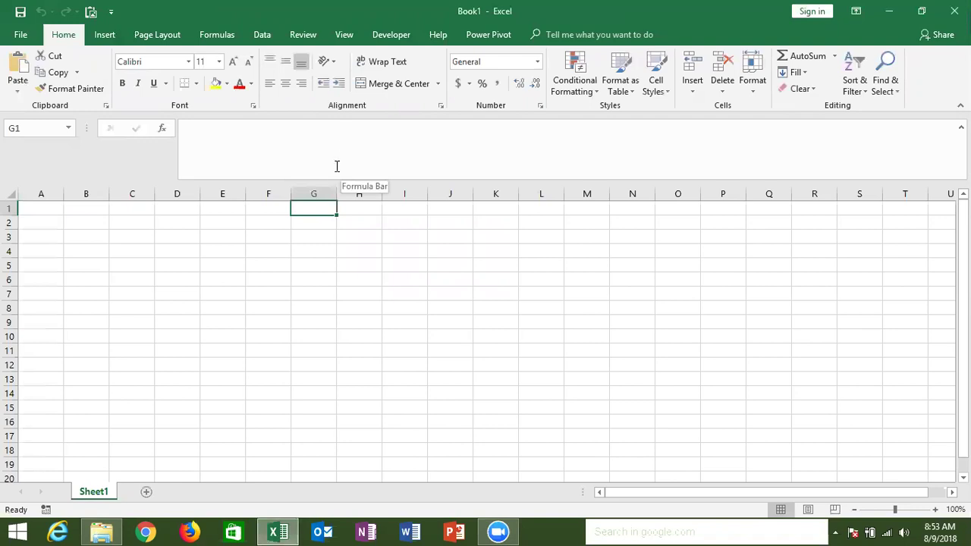
Enter the header Name in A1 and the date 8/1 in B1.
drag(332, 179, 325, 145)
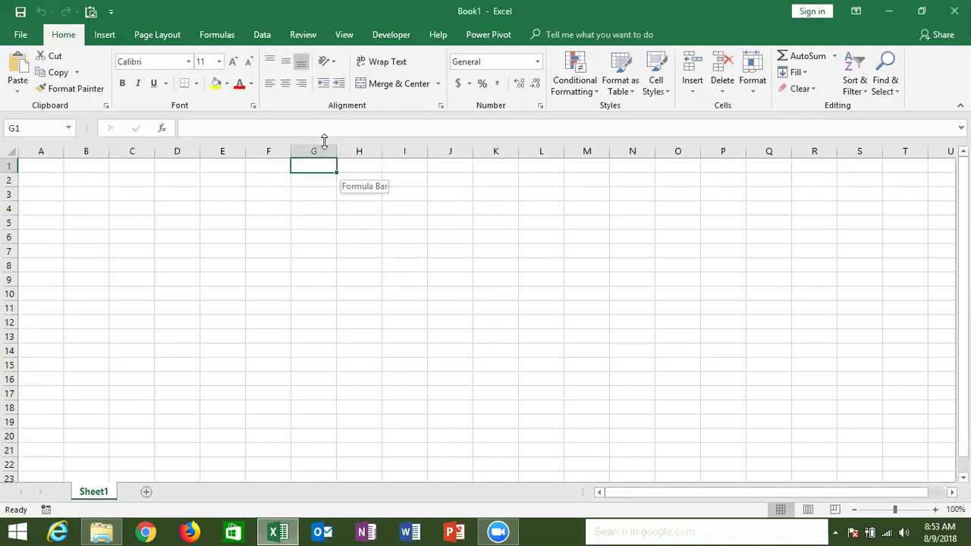
click(41, 162)
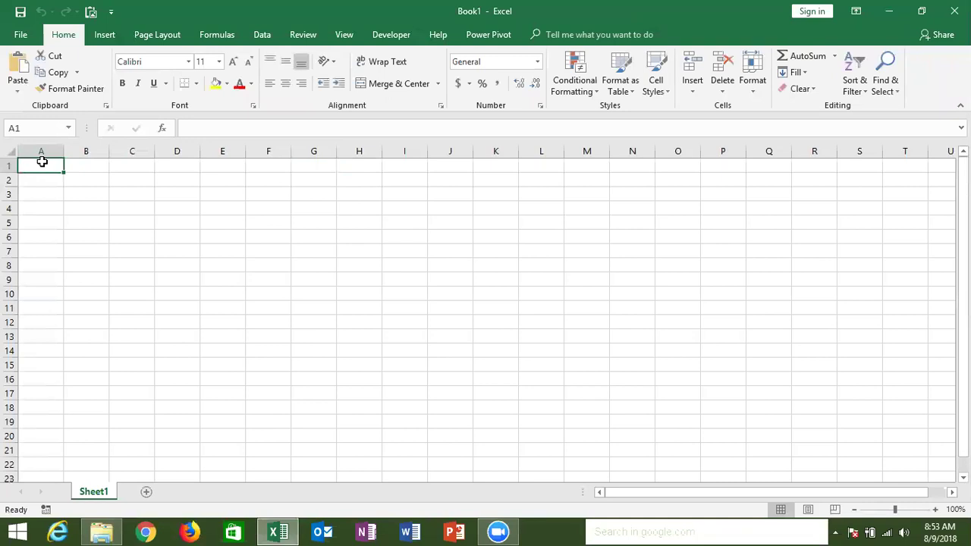
text(Name)
key(Tab)
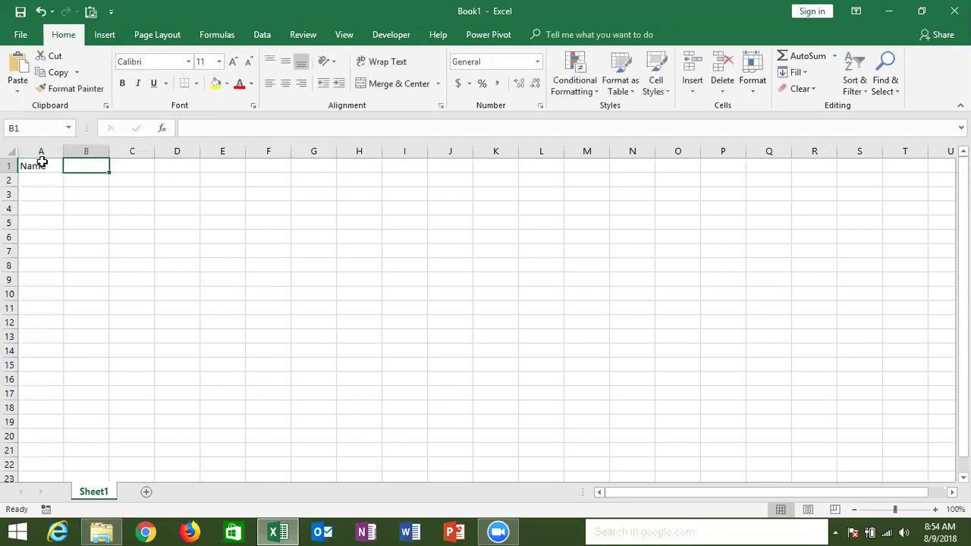
text(8/1)
key(Return)
Enter Puja in A2 and fill the names down through A8.
click(42, 162)
text(Pa)
key(Escape)
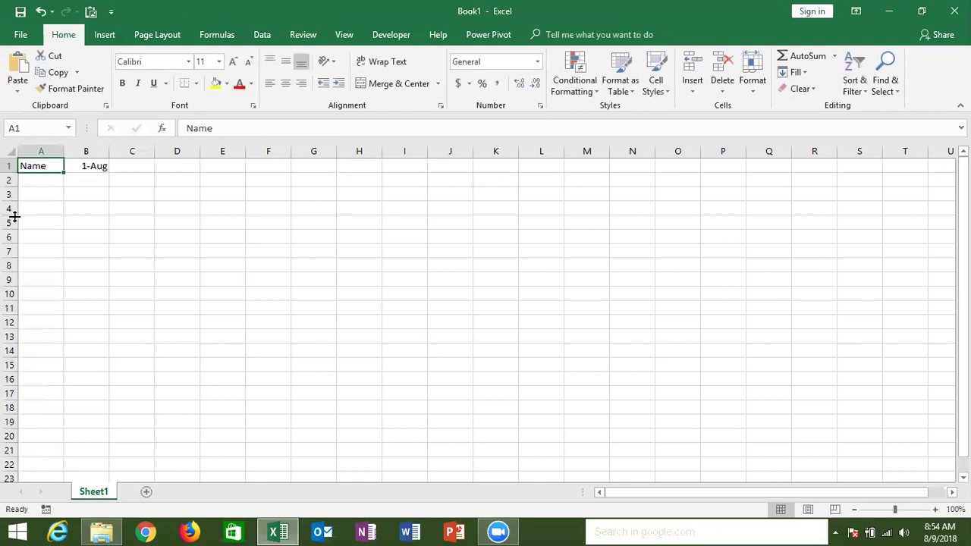
click(32, 193)
click(36, 176)
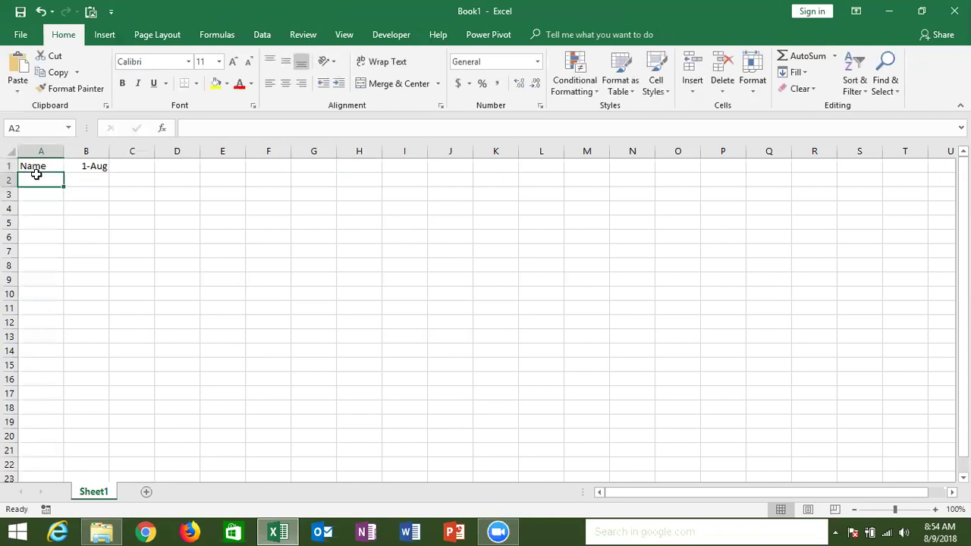
text(Puja)
key(Return)
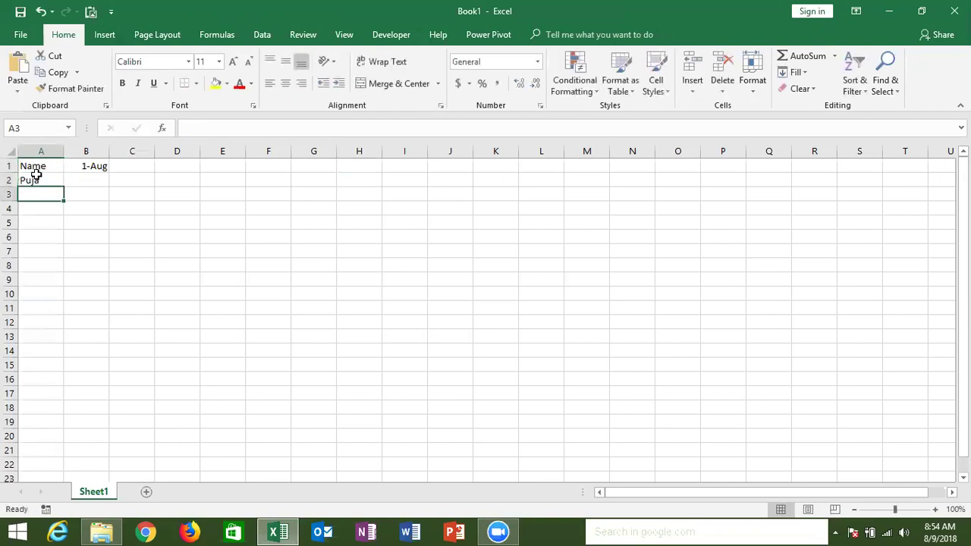
click(38, 179)
drag(63, 194, 57, 279)
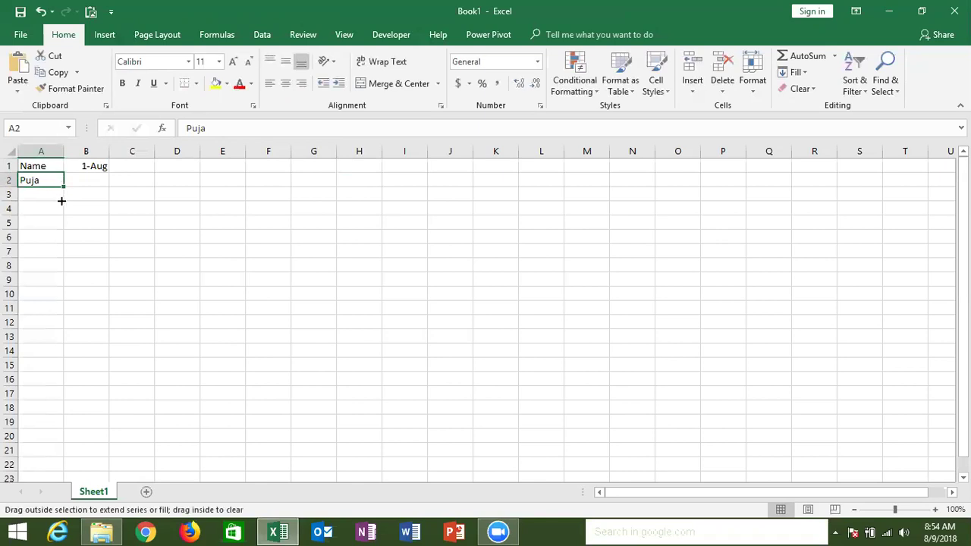
Fill dates 1-Aug through 31-Aug across row 1 to AF1, clearing the extra 1-Sep.
click(102, 176)
click(98, 165)
mouse_move(109, 172)
mouse_down()
mouse_move(849, 199)
mouse_move(905, 217)
mouse_move(873, 182)
mouse_move(892, 182)
mouse_up()
click(873, 167)
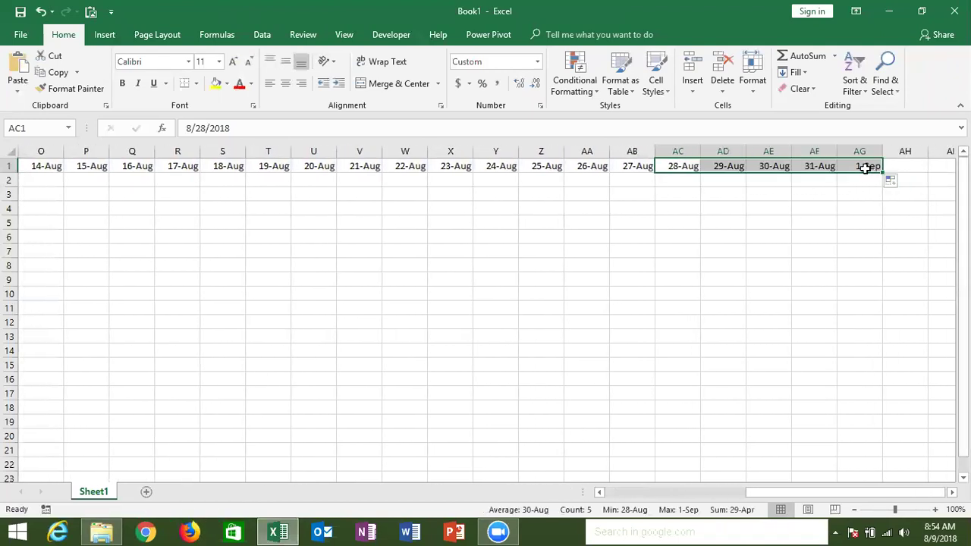
click(865, 167)
key(Delete)
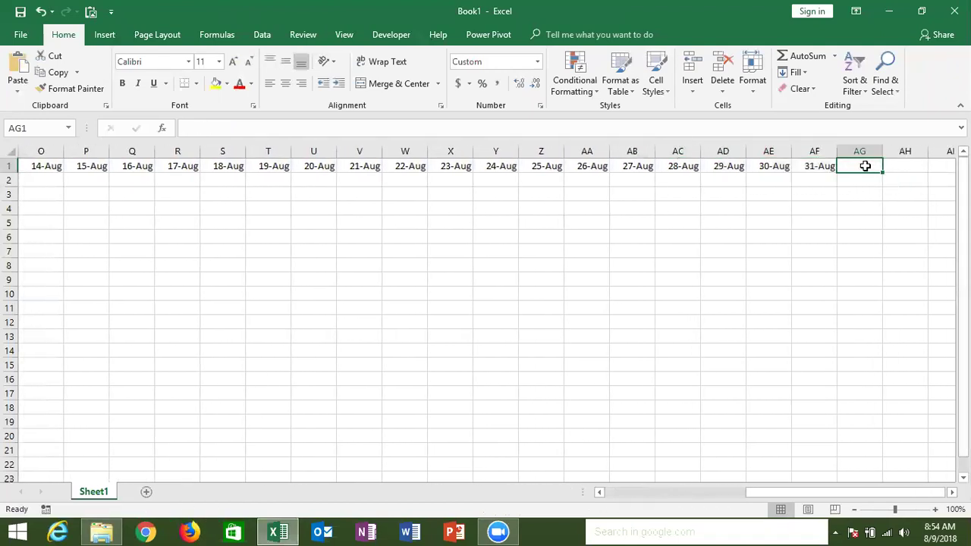
key(Left)
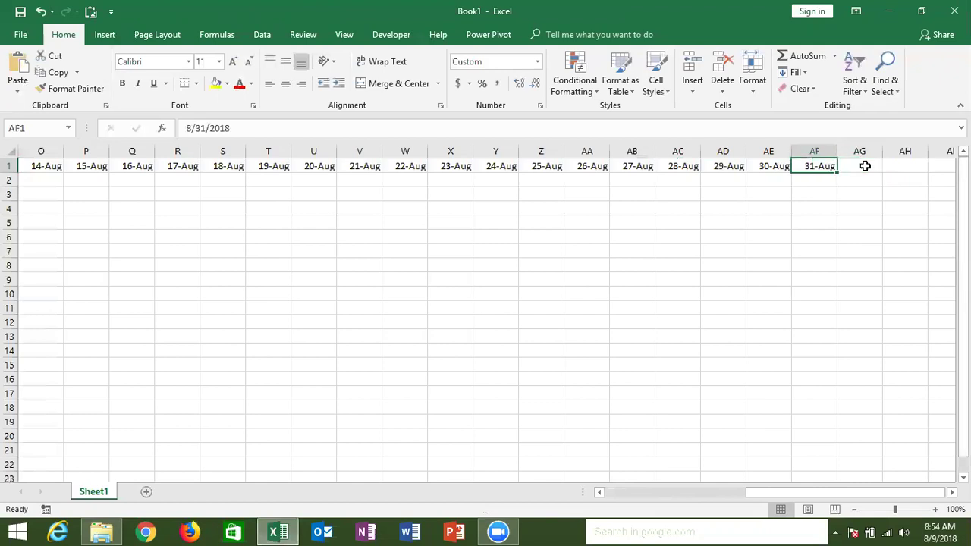
key(ctrl+Home)
key(Down)
Enter the formula =RANDBETWEEN(10,90) in B2.
key(Right)
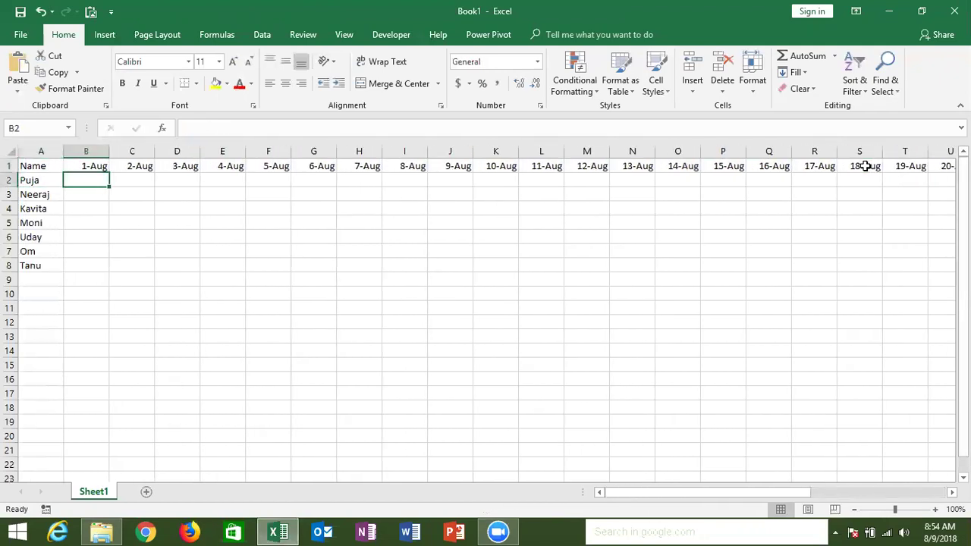
text(=r)
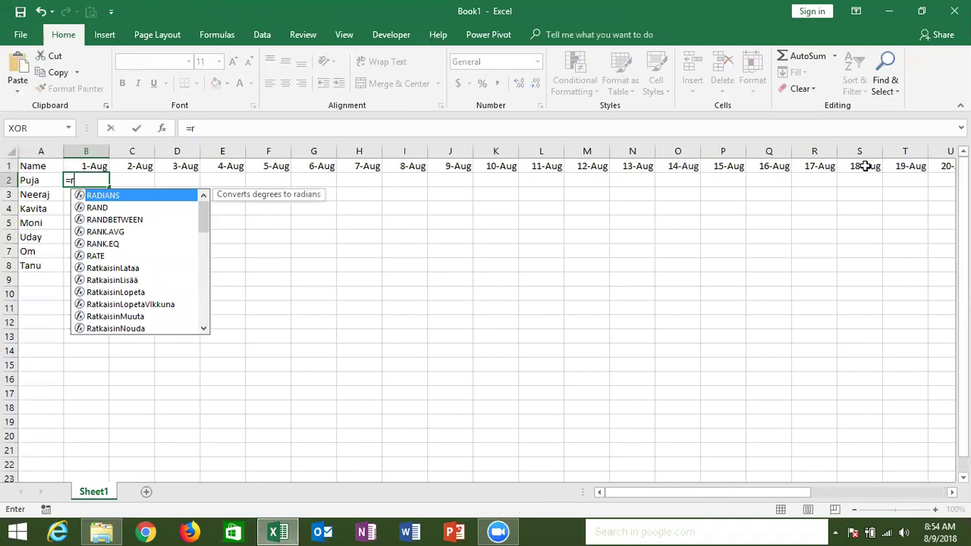
key(Down)
key(Down)
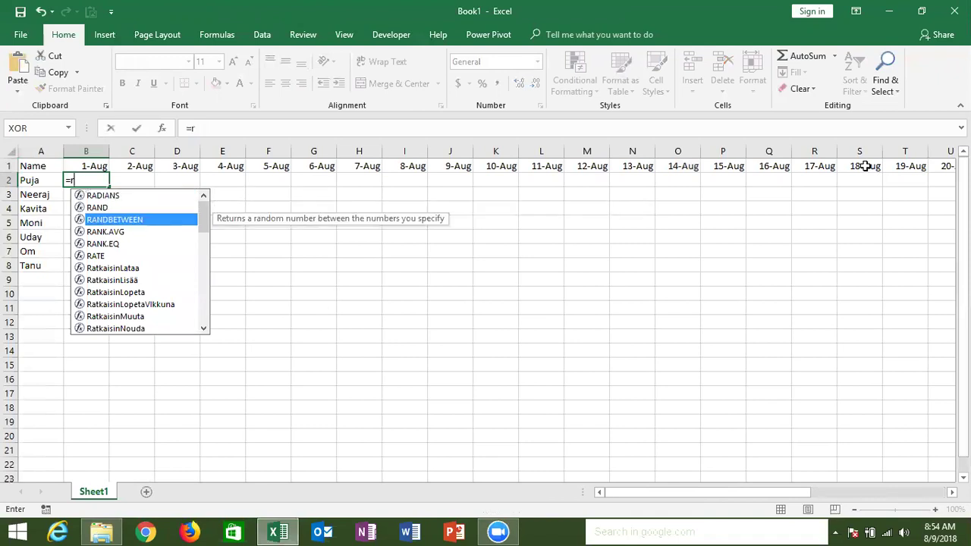
key(Tab)
text(0,50)
key(Return)
Fill the RANDBETWEEN formula across row 2 to AF2 and down to row 8.
key(Up)
key(Up)
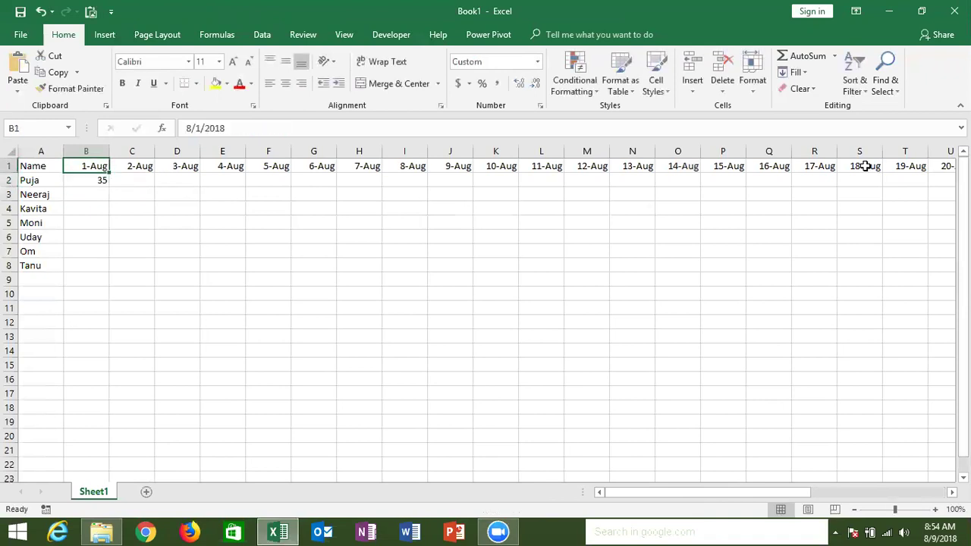
key(ctrl+Right)
key(Down)
key(ctrl+shift+Left)
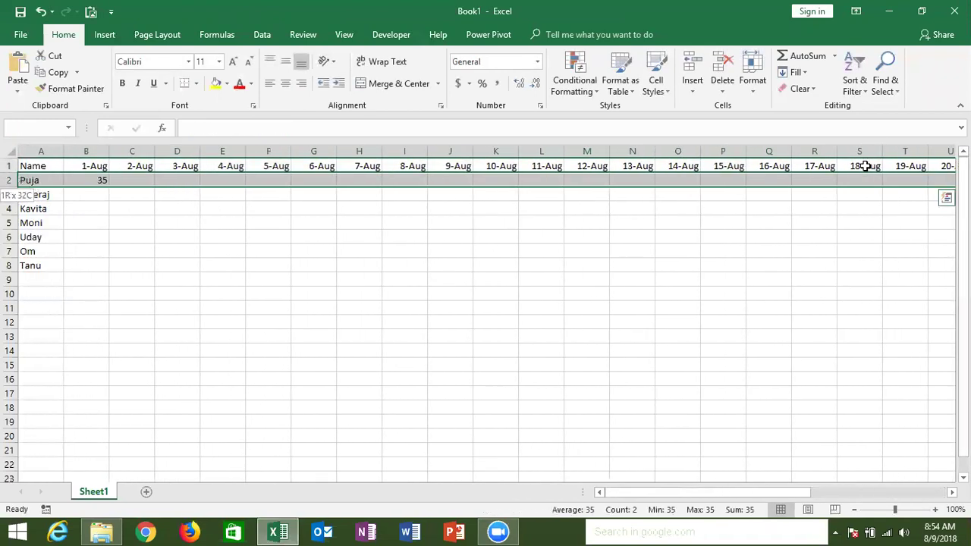
key(ctrl+r)
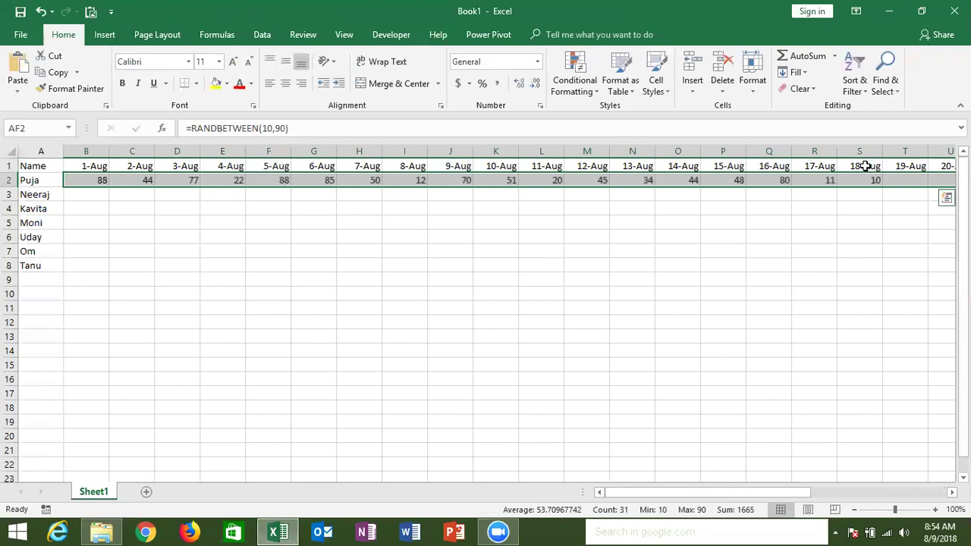
key(shift+Down)
key(shift+Down)
key(shift+Down)
key(shift+Down)
key(shift+Down)
key(shift+Down)
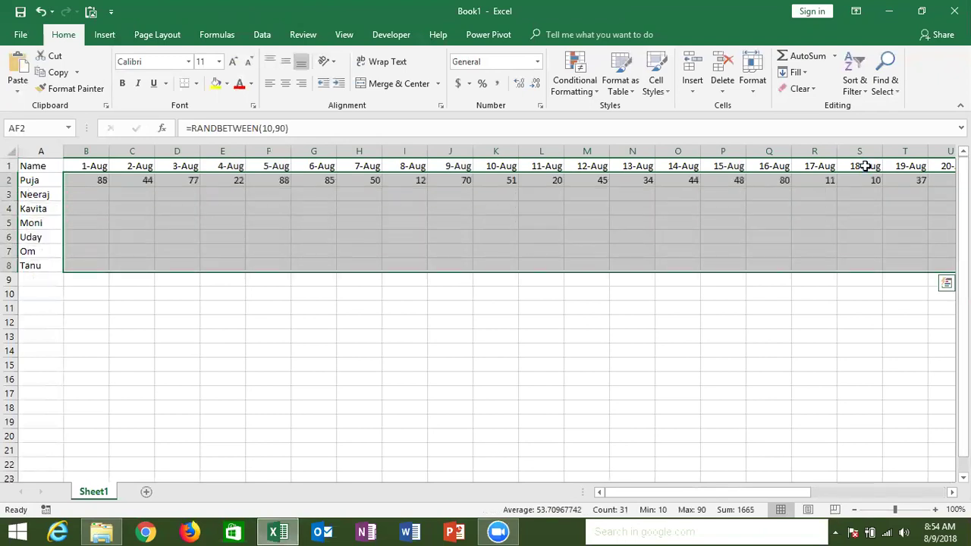
key(ctrl+d)
Copy B2:AF8 and paste it back as static values.
key(ctrl+c)
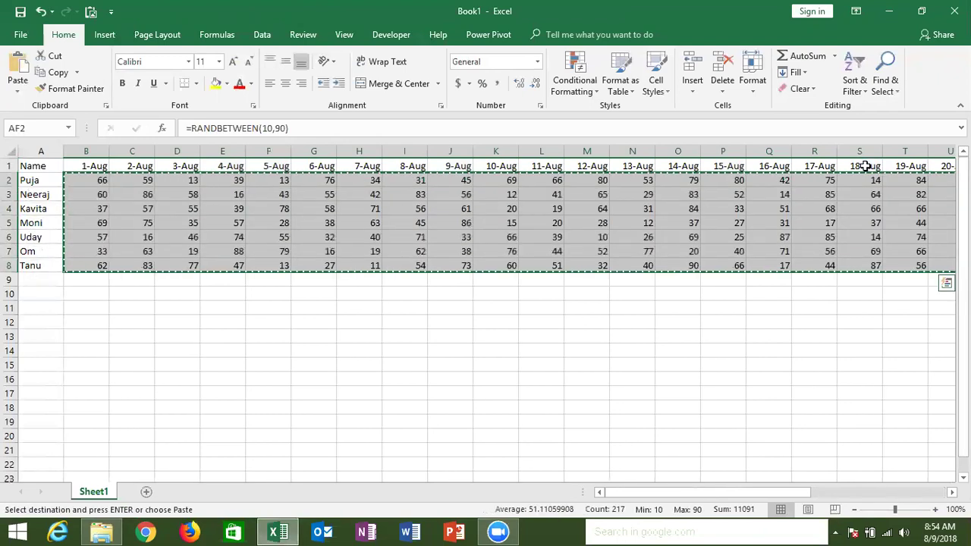
click(45, 88)
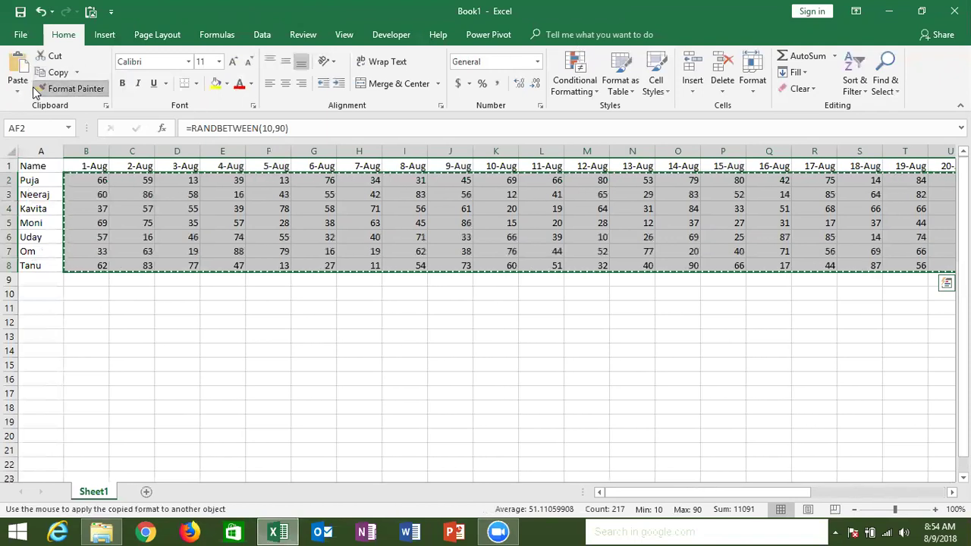
click(17, 91)
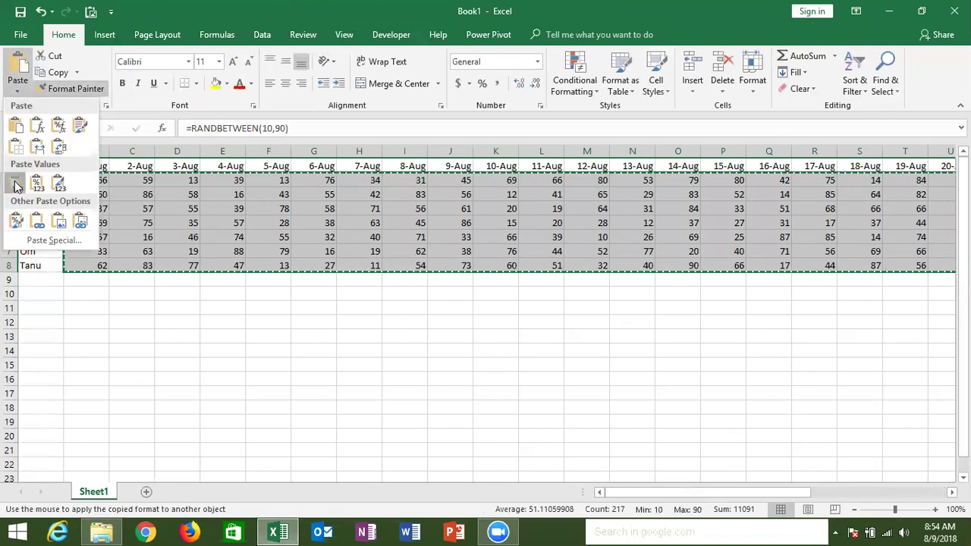
click(16, 183)
key(Escape)
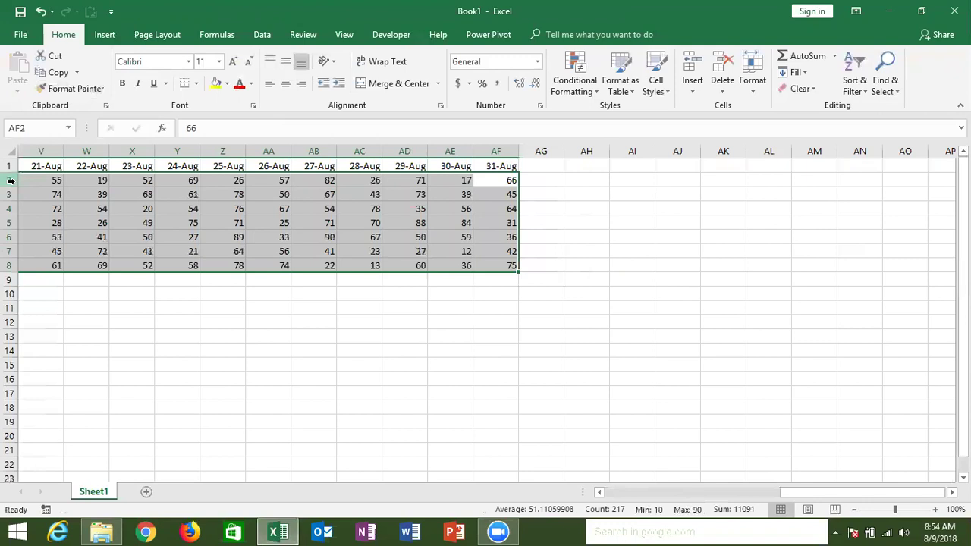
key(ctrl+Left)
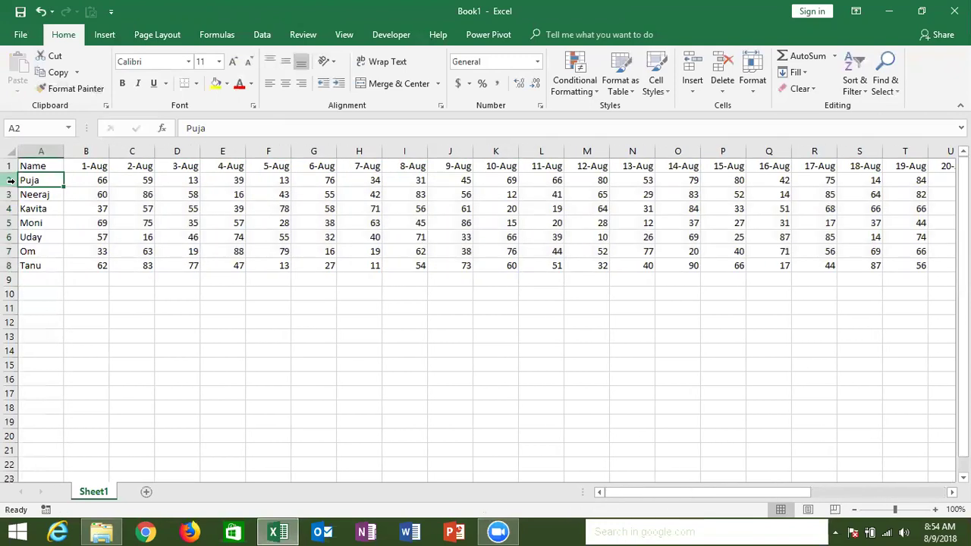
Type the headers Name, Date and Sales in A13:C13.
key(ctrl+Up)
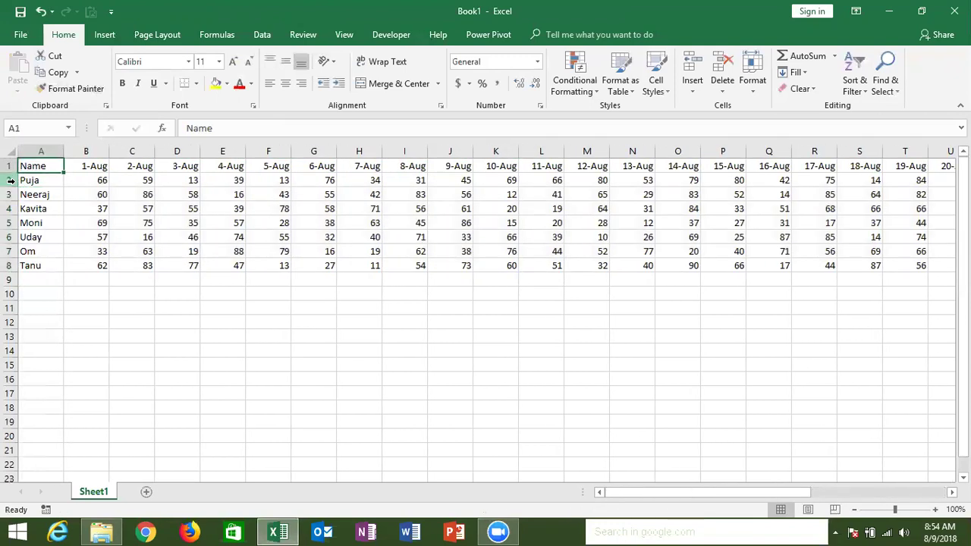
key(ctrl+Right)
key(ctrl+Left)
key(Down)
key(Down)
key(Down)
key(Down)
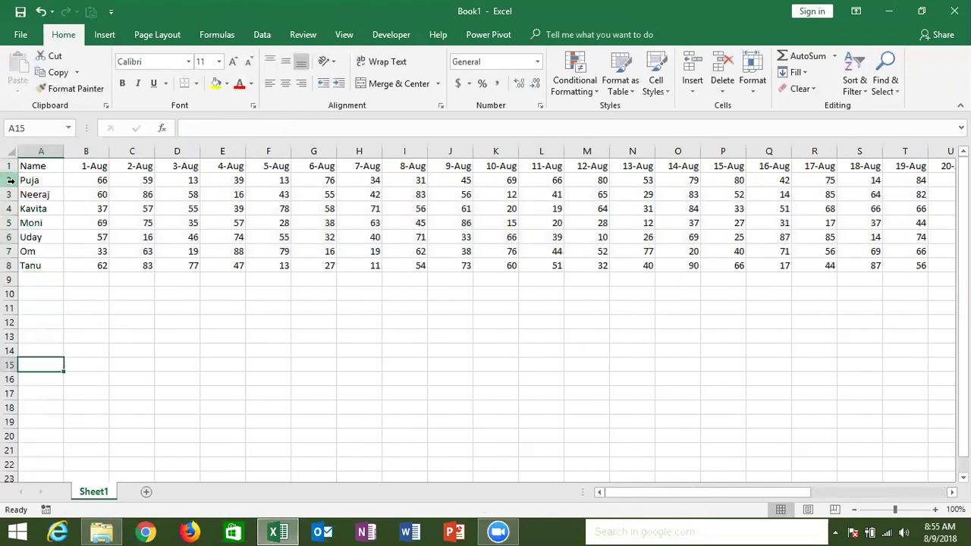
key(Up)
key(Up)
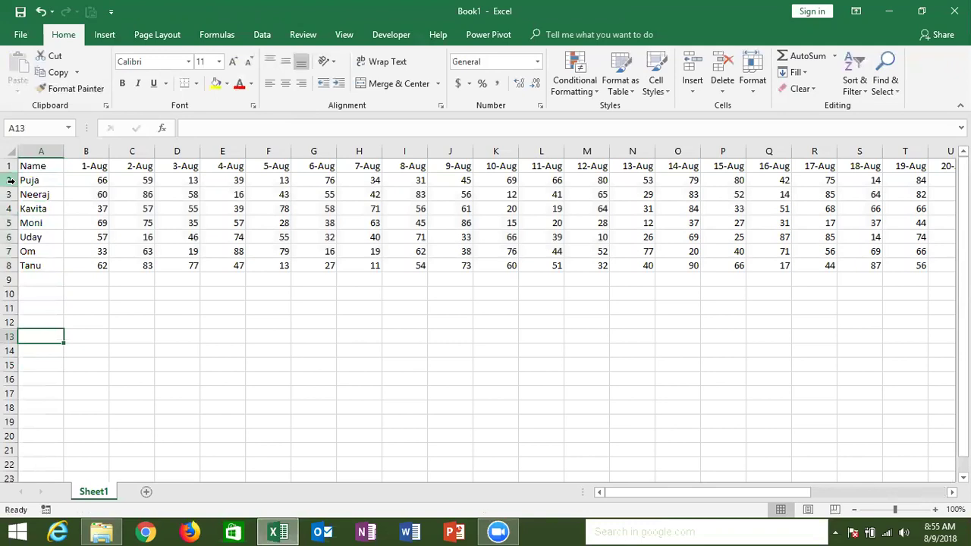
text(Name)
key(Tab)
text(DA)
text(e)
key(Tab)
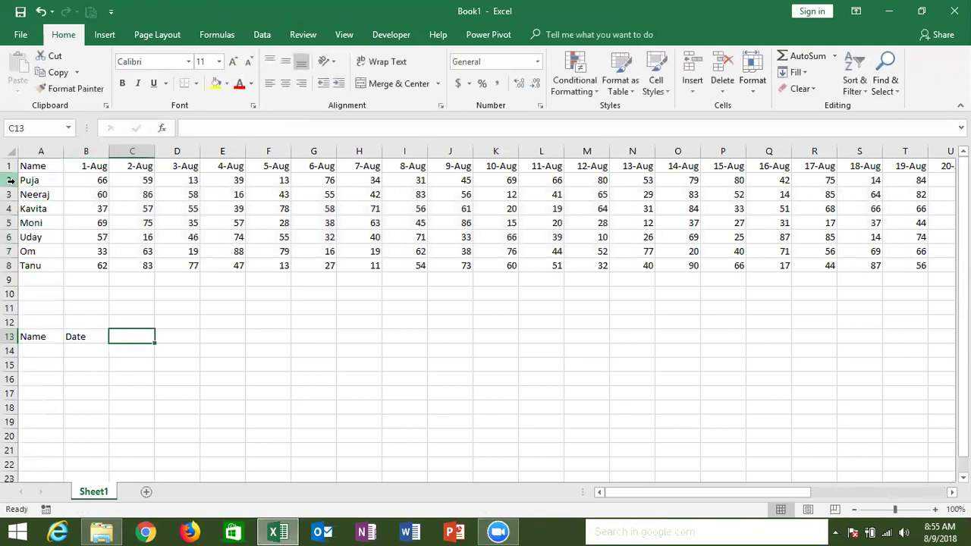
text(Sales)
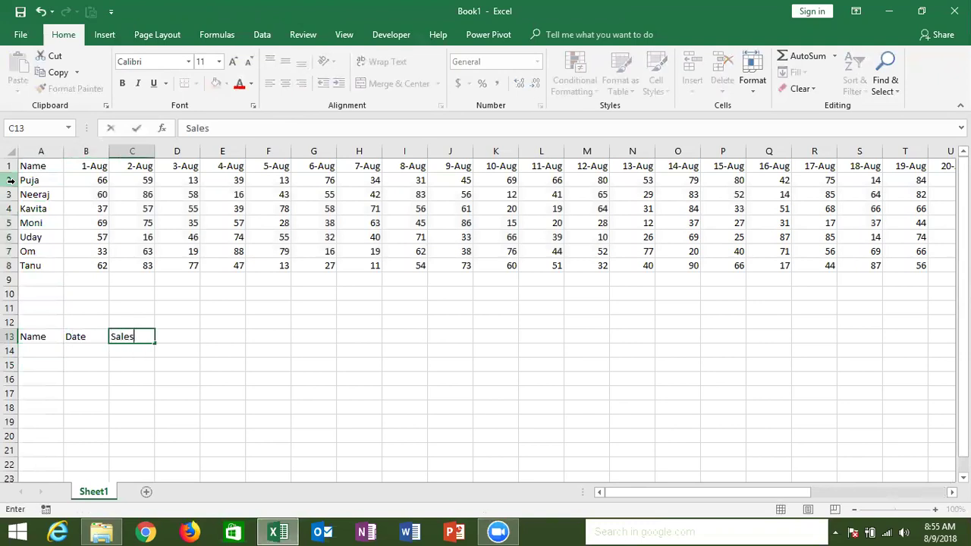
key(Return)
Copy the seven names from A2:A8 into A14:A20 as a trial.
key(Up)
key(ctrl+Home)
key(Down)
key(ctrl+shift+Down)
key(ctrl+c)
key(Down)
key(Down)
key(Down)
key(Down)
key(Down)
key(Down)
key(Down)
key(ctrl+v)
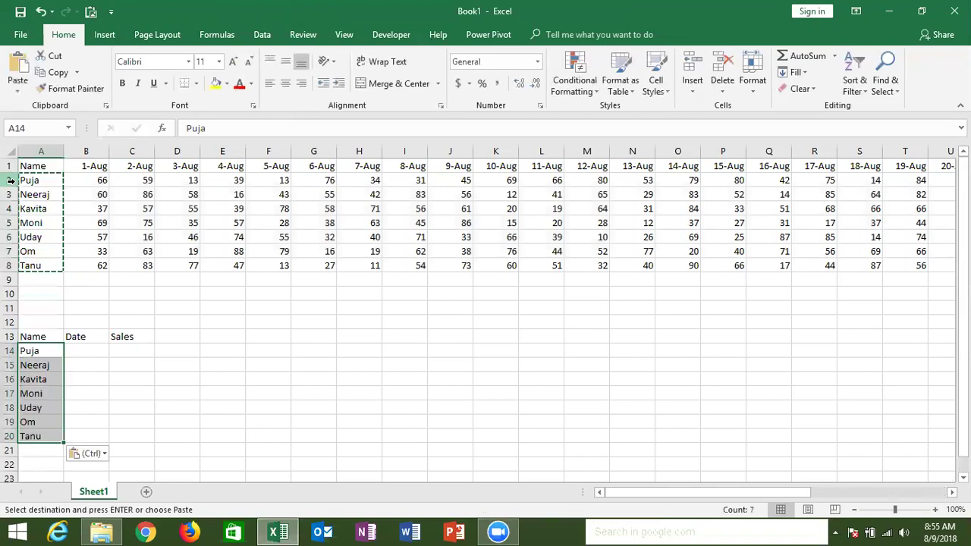
Fill B14:B20 with the 1-Aug date and C14:C20 with the 1-Aug sales.
click(97, 167)
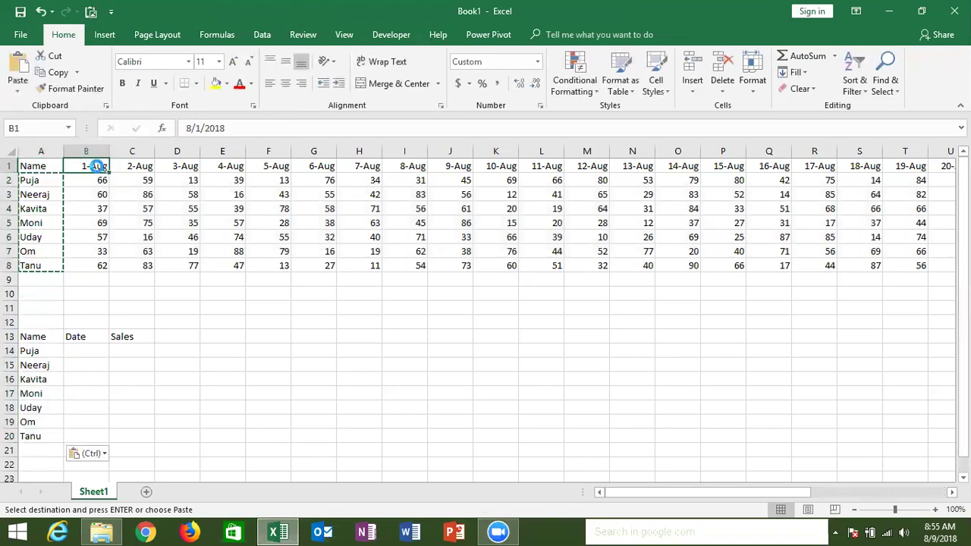
key(ctrl+c)
drag(85, 350, 82, 433)
key(ctrl+v)
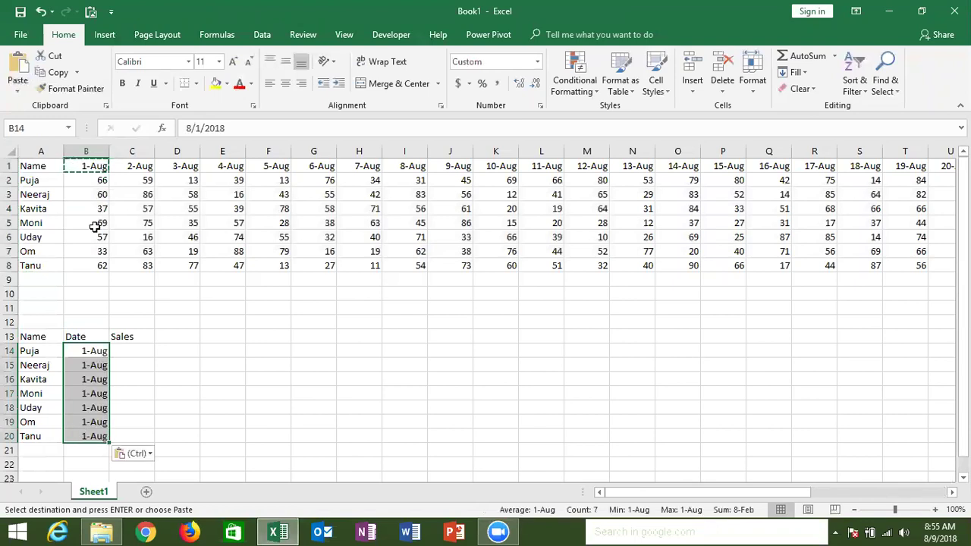
drag(95, 181, 91, 261)
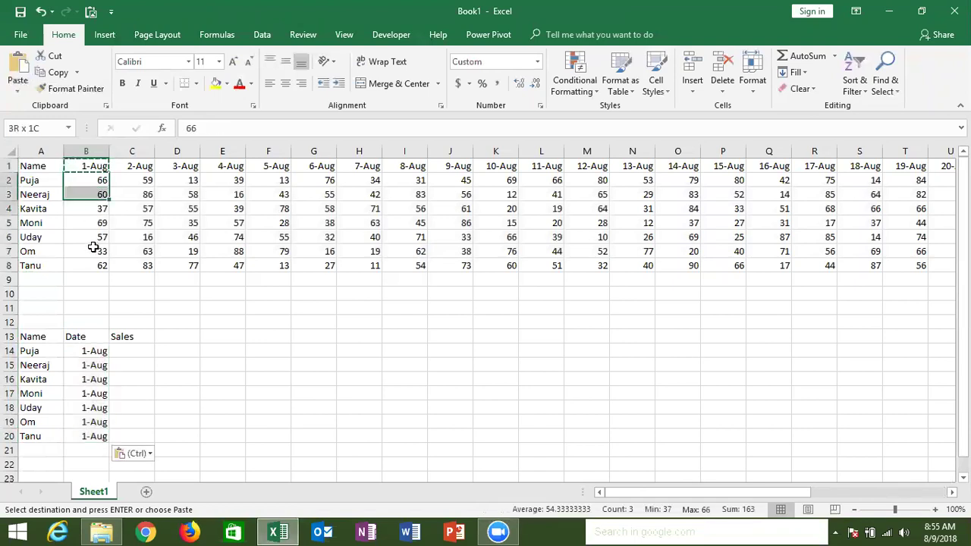
key(ctrl+c)
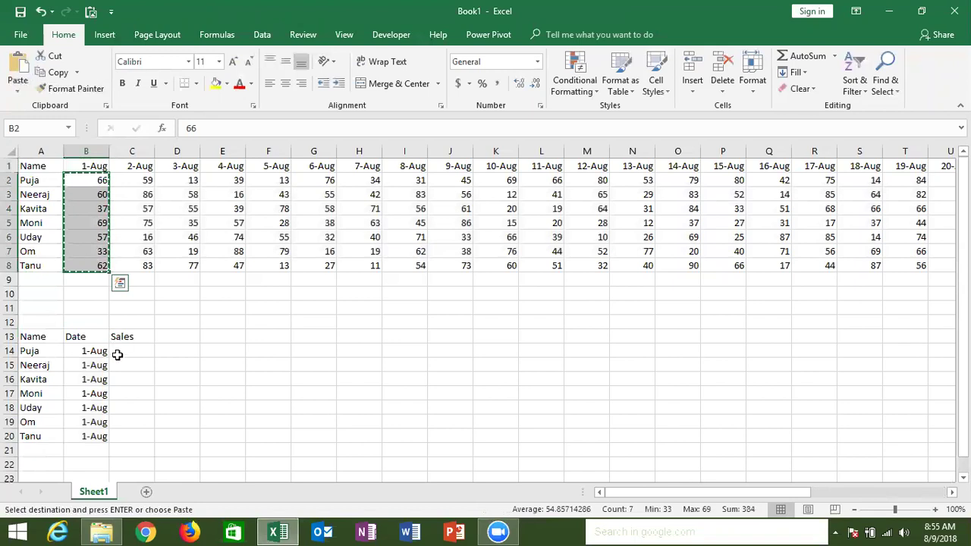
click(118, 354)
key(ctrl+v)
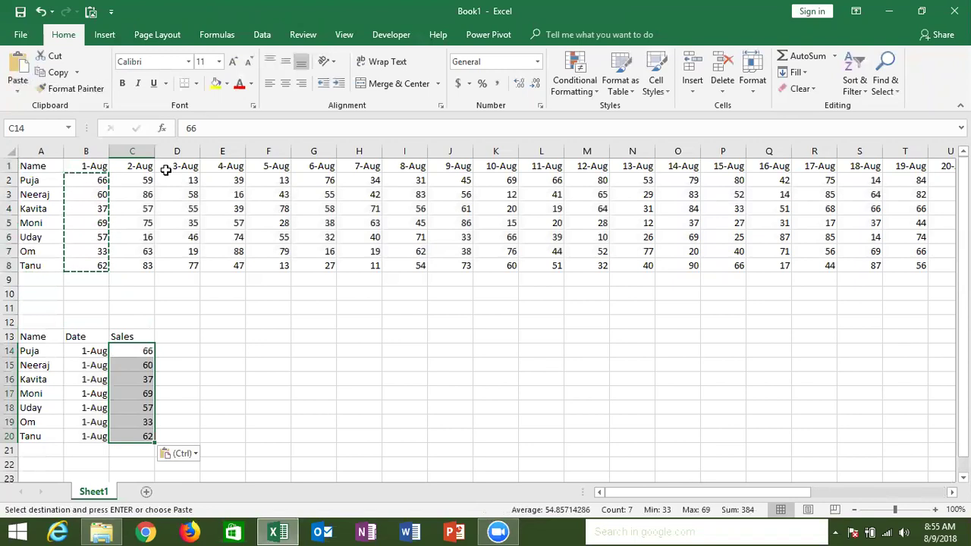
Select the trial rows A14:C20 and clear them.
key(Left)
key(Left)
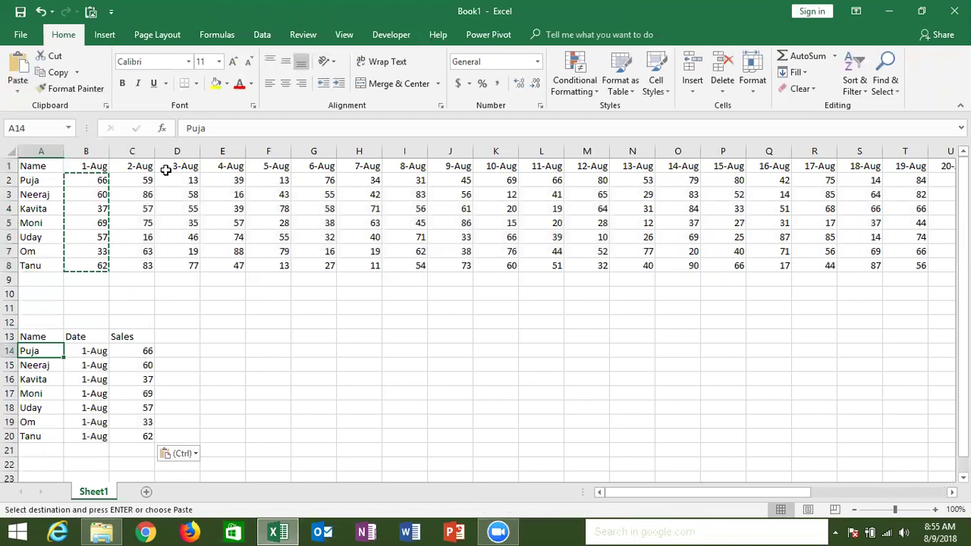
key(ctrl+shift+Right)
key(ctrl+shift+Down)
key(Delete)
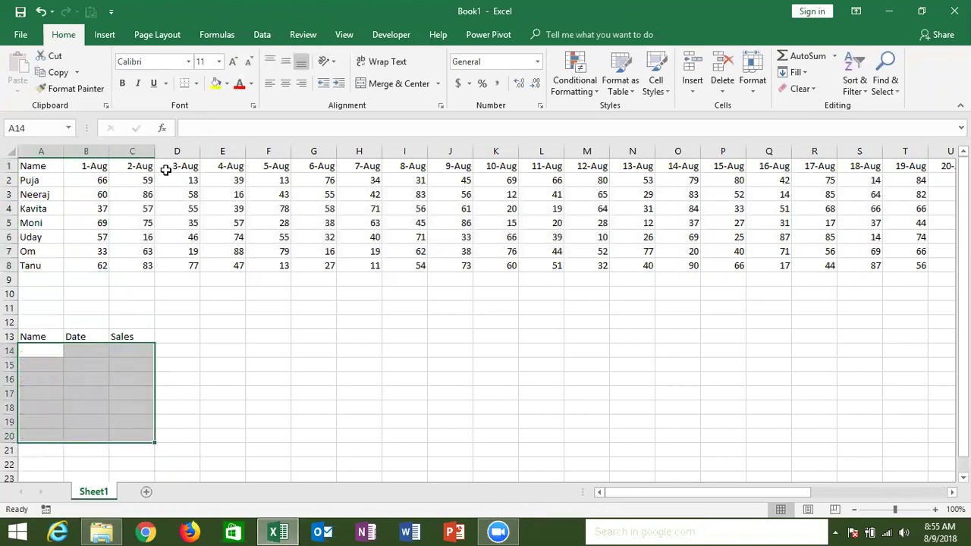
Open the Visual Basic editor from the Developer tab and insert a new module.
click(101, 210)
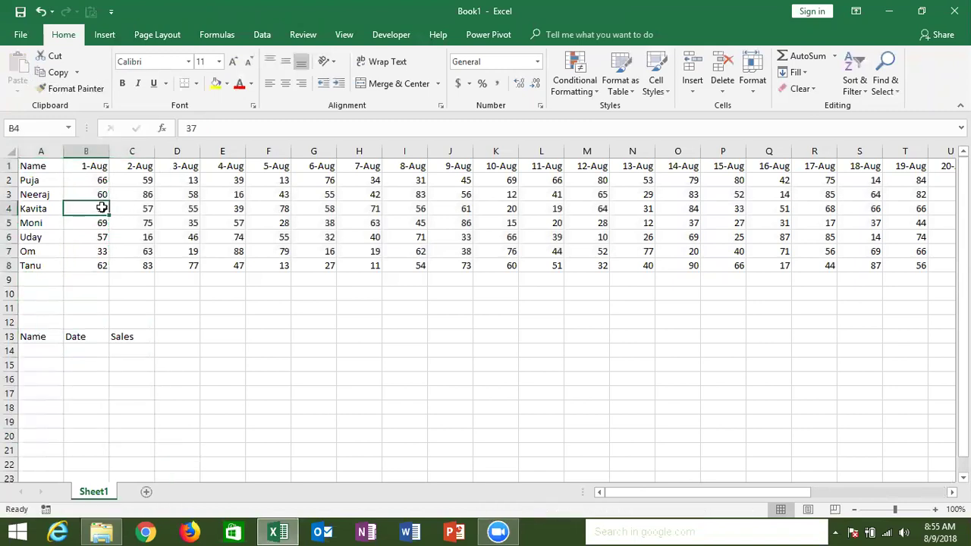
click(387, 35)
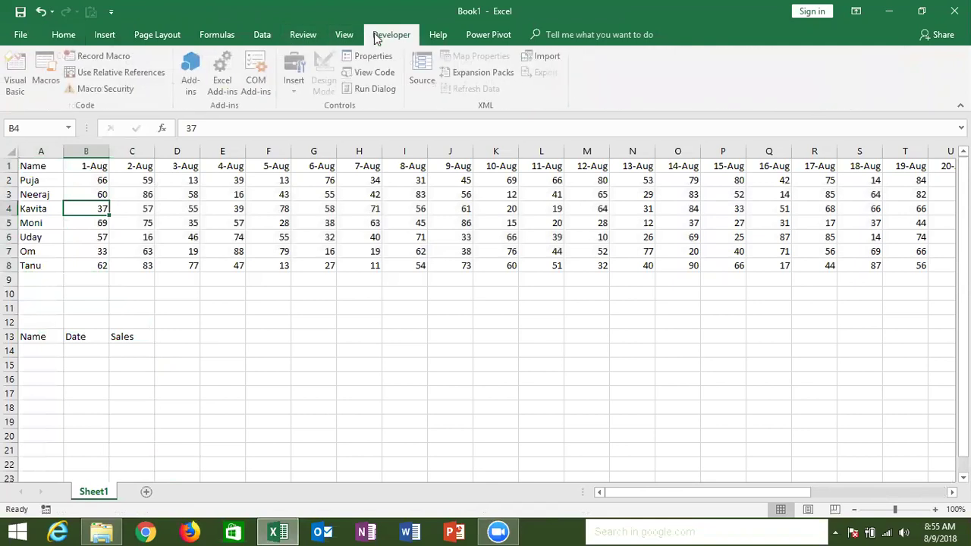
click(18, 84)
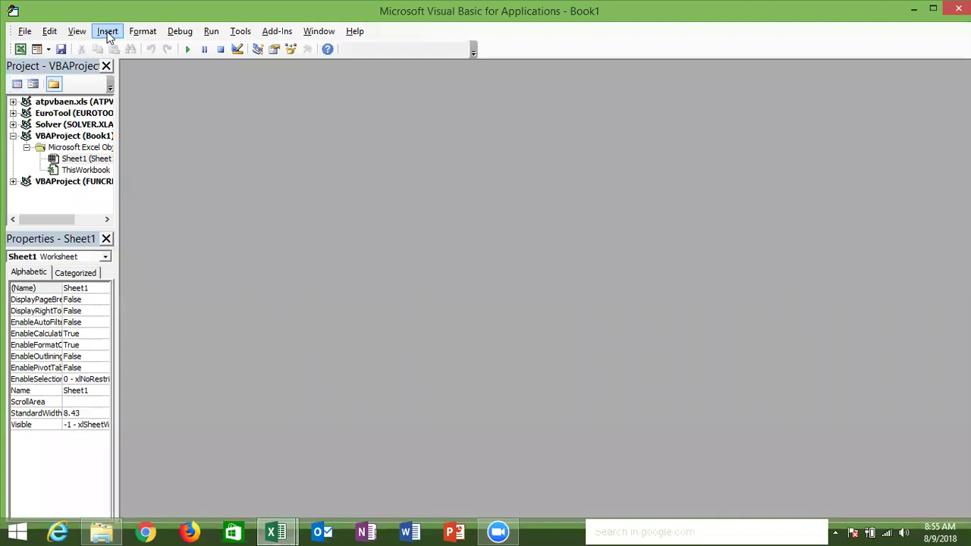
click(107, 32)
click(125, 82)
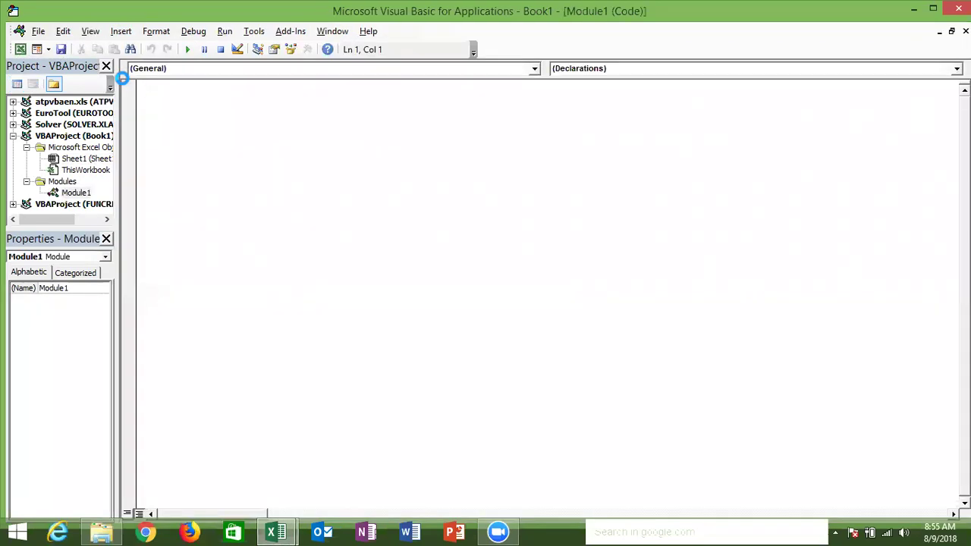
Declare Sub rr() and begin For i = 2, checking row 1's last date column.
text(sub r)
key(Return)
key(Return)
key(Return)
key(Return)
key(Return)
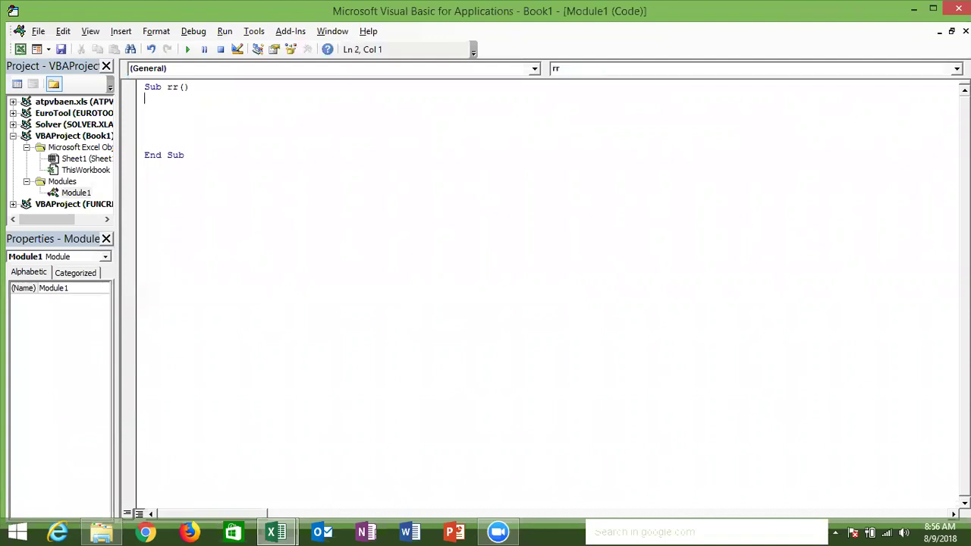
key(Return)
text(for)
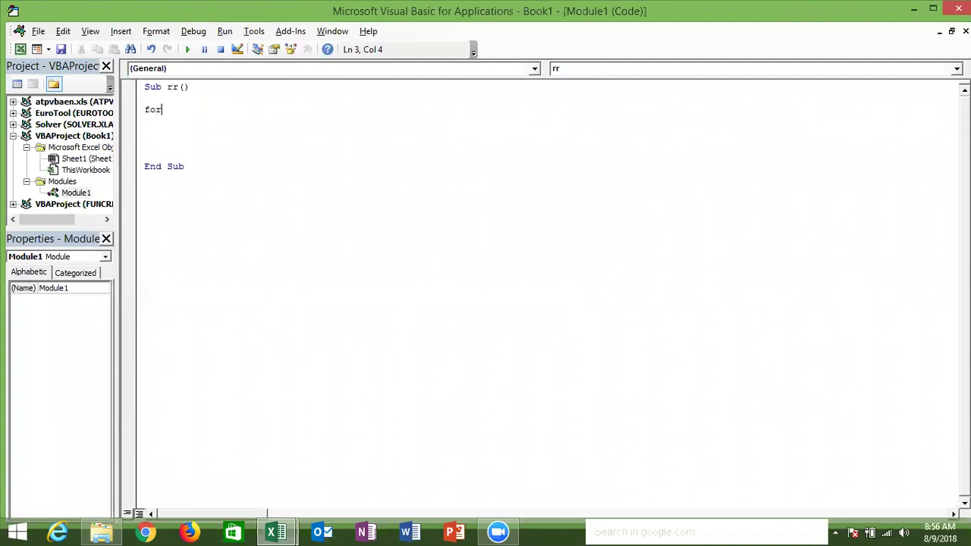
text(i =2)
key(alt+F11)
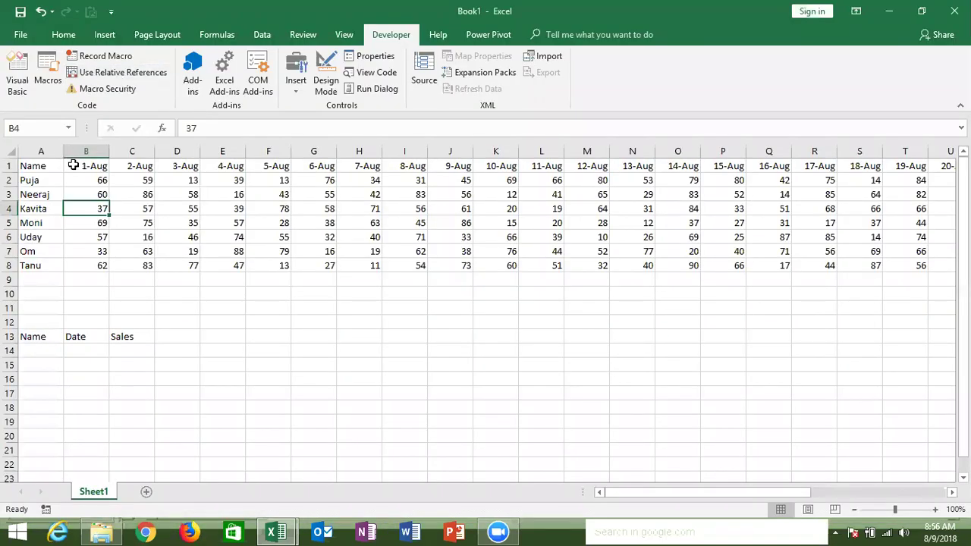
click(77, 167)
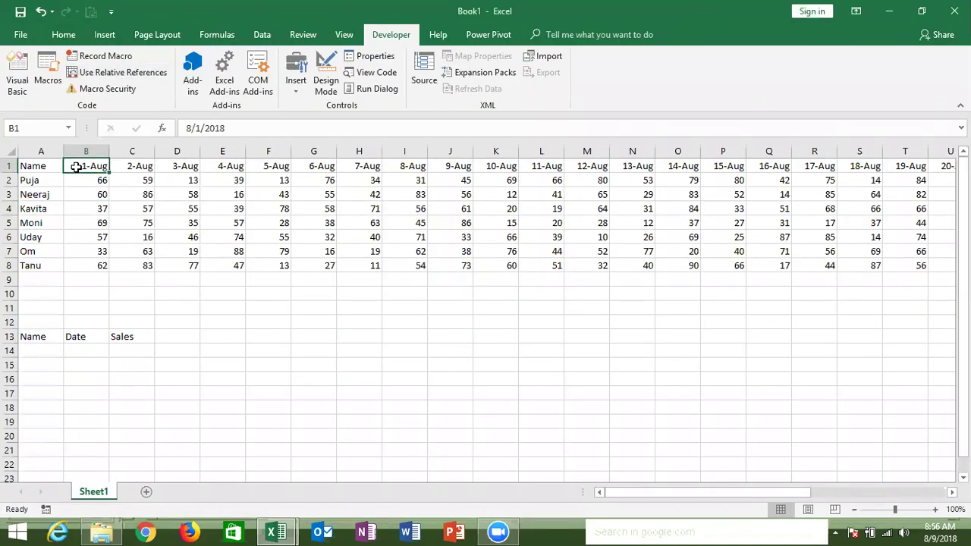
key(ctrl+Right)
key(Right)
key(Left)
key(ctrl+Left)
key(alt+Tab)
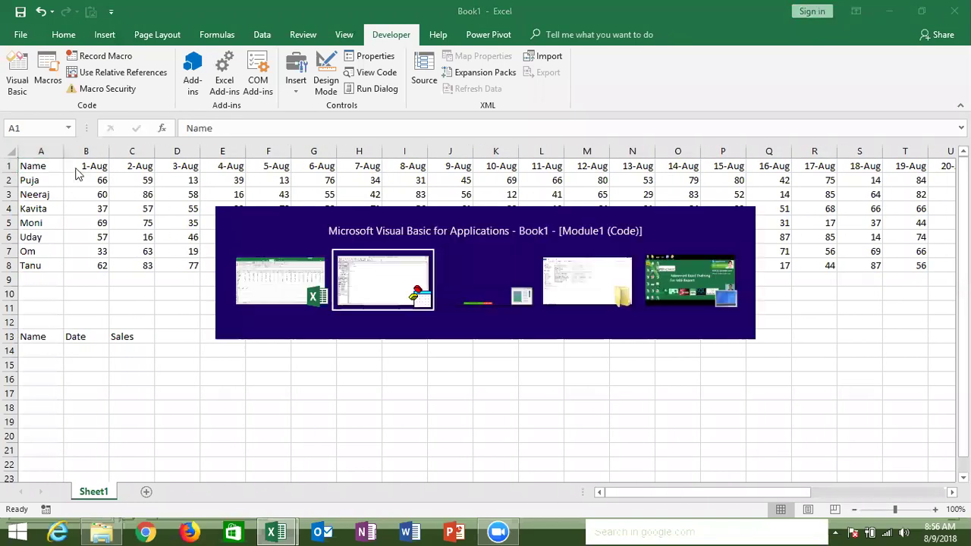
Complete the loop bound as Range("xfd1").End(xlUp).Column.
text(to )
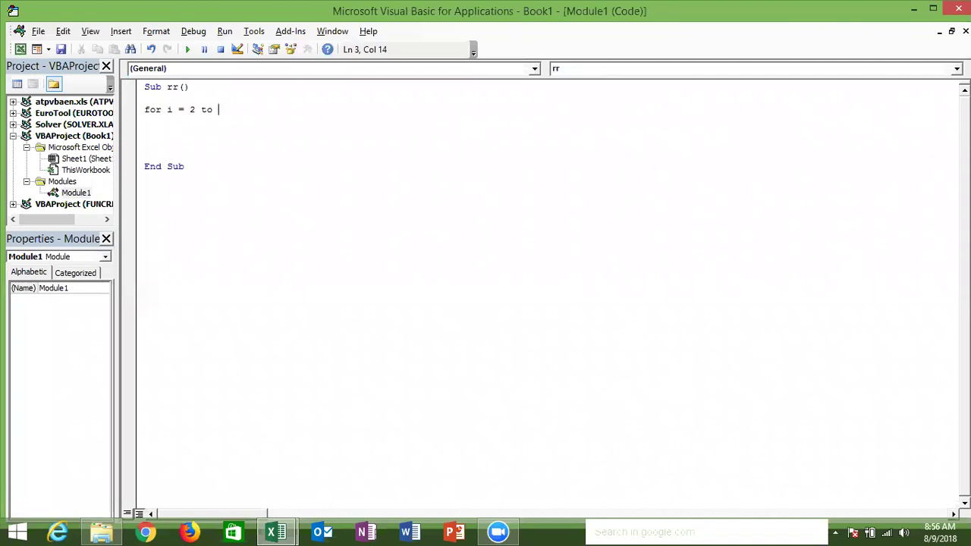
text(range)
text(()
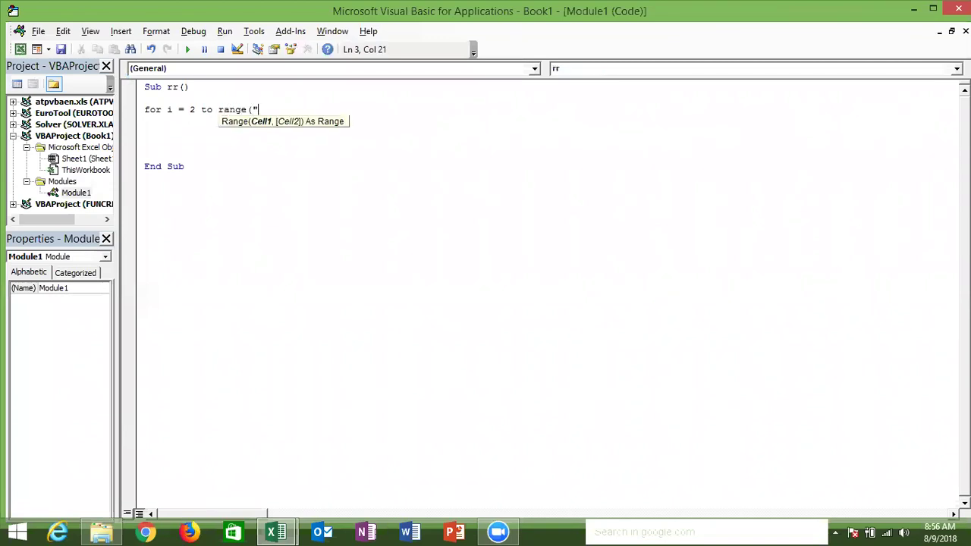
text(fd1)
text().end)
key(Tab)
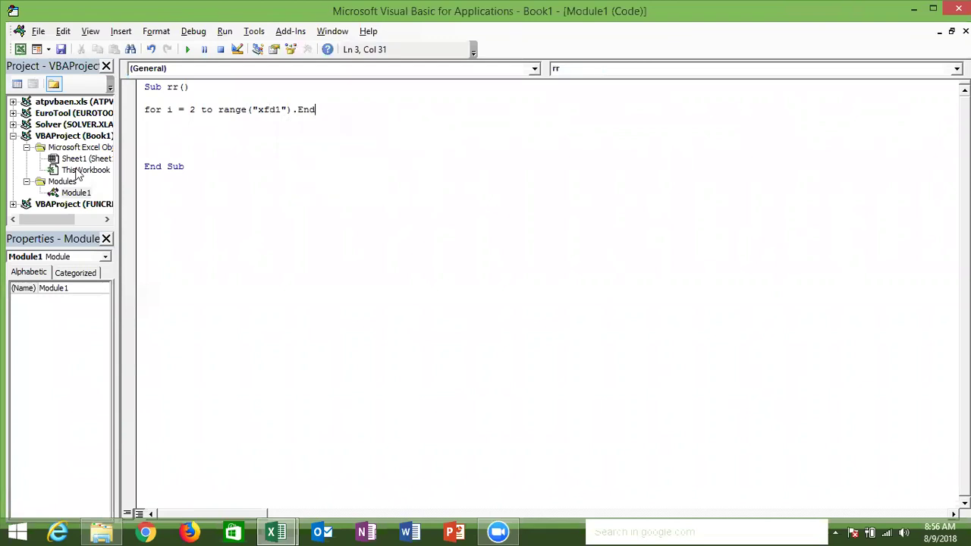
text(()
key(Down)
key(Down)
key(Tab)
text())
text(.of)
key(Tab)
text(()
text(1,0)
key(BackSpace)
key(BackSpace)
key(BackSpace)
key(BackSpace)
key(BackSpace)
key(BackSpace)
key(BackSpace)
key(BackSpace)
text(.col)
key(Tab)
Add Next i, change the direction to xlToLeft, and open blank lines inside the loop.
key(Return)
key(Return)
text(next i)
key(Return)
key(Up)
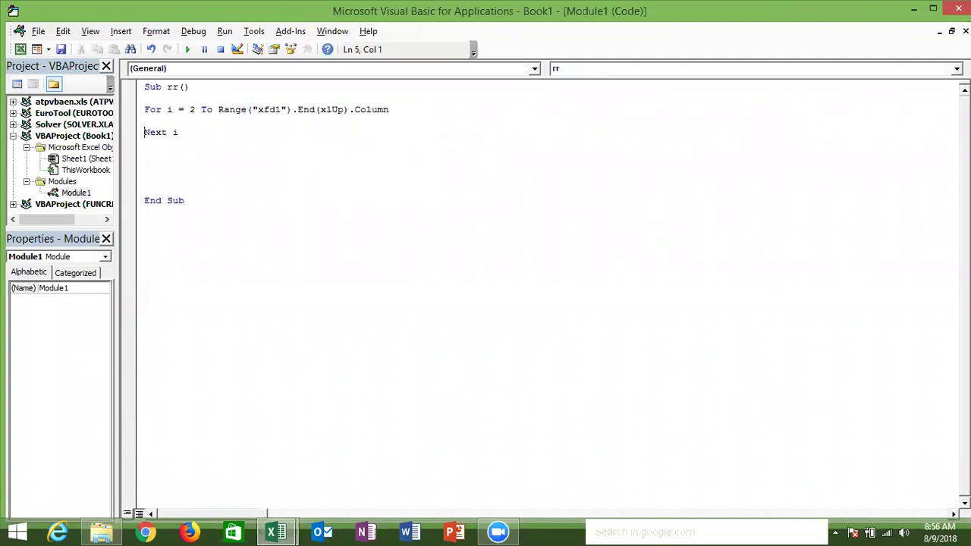
click(345, 110)
key(BackSpace)
key(BackSpace)
key(BackSpace)
key(BackSpace)
key(BackSpace)
text((xlToLeft)
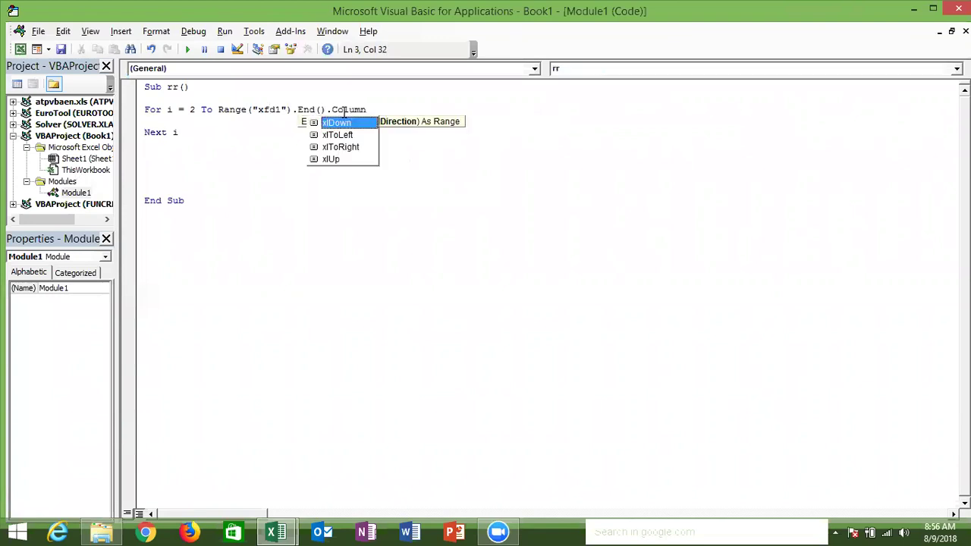
click(287, 159)
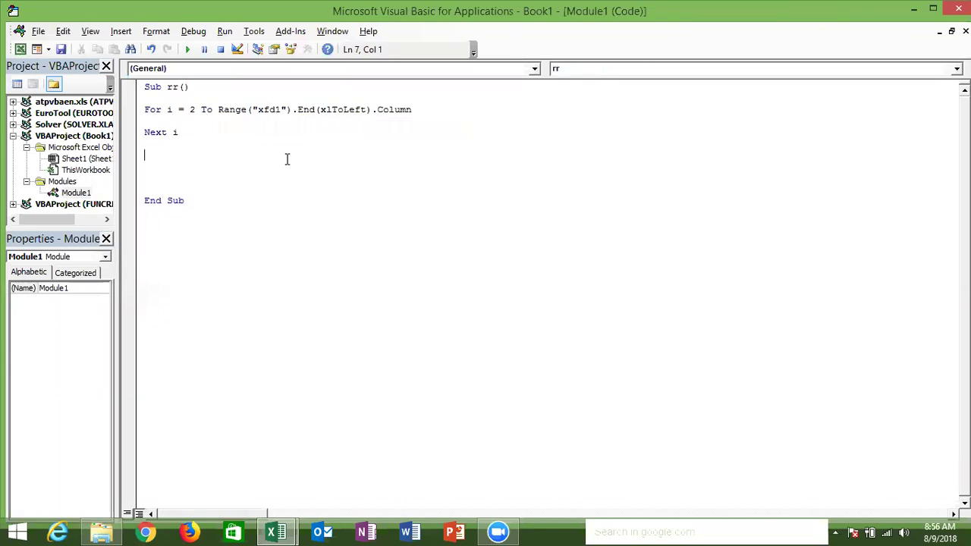
click(150, 125)
key(Return)
key(Return)
key(Return)
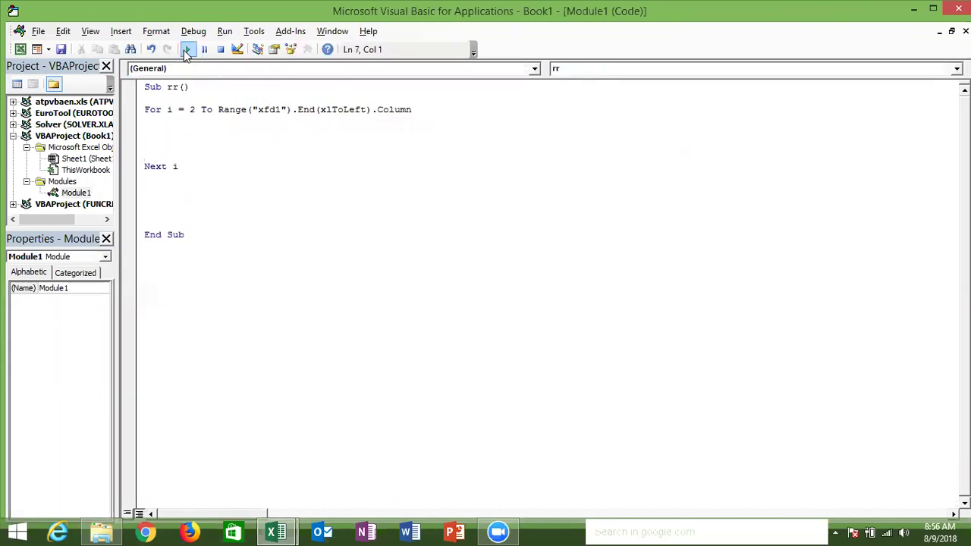
key(alt+F11)
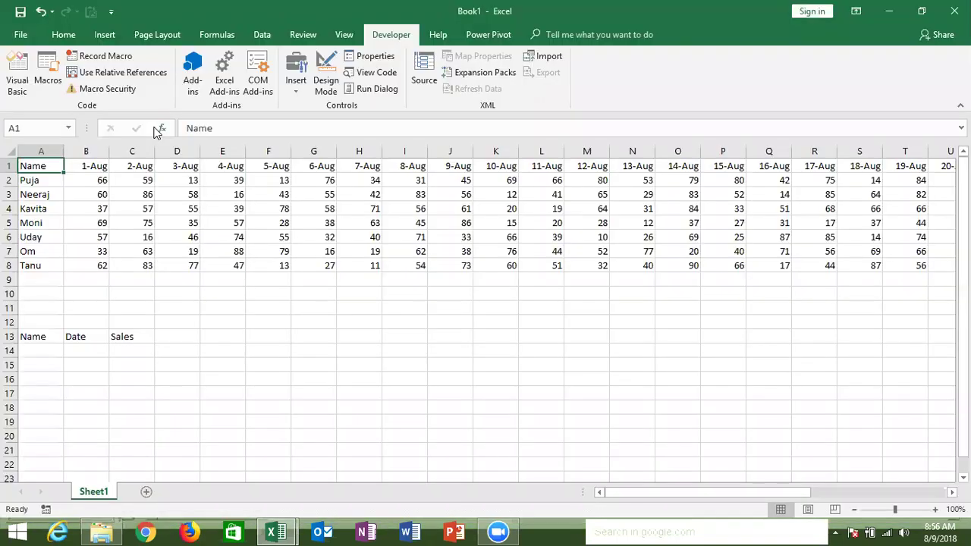
Insert a blank line in the loop and select the names down column A of the sheet.
key(ctrl+Right)
key(ctrl+Left)
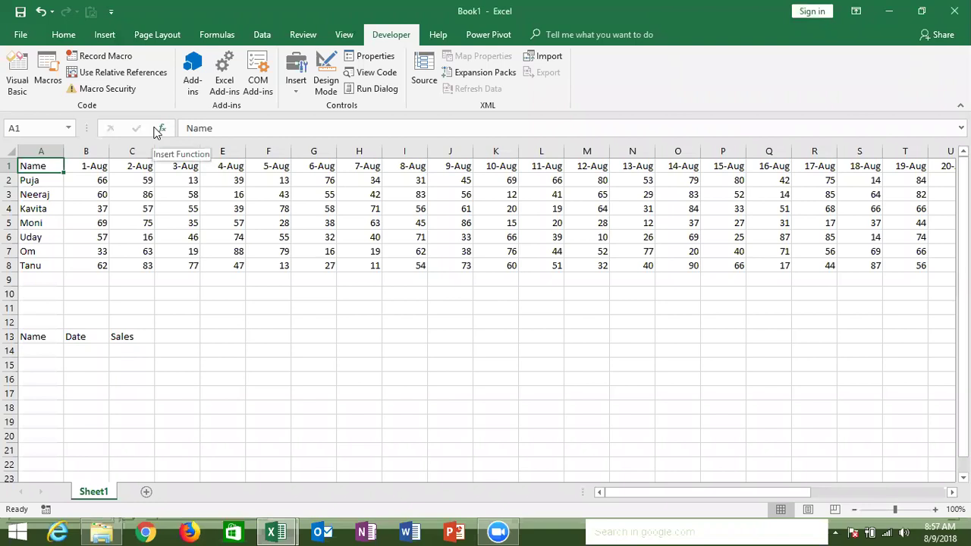
key(alt+F11)
key(Return)
key(alt+F11)
key(Down)
key(ctrl+shift+Down)
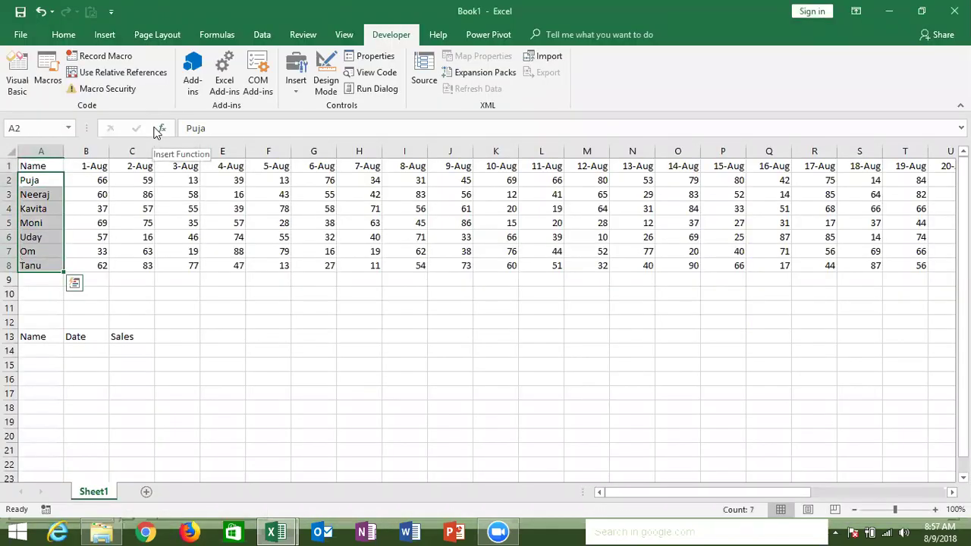
key(alt+F11)
key(alt+F11)
key(alt+F11)
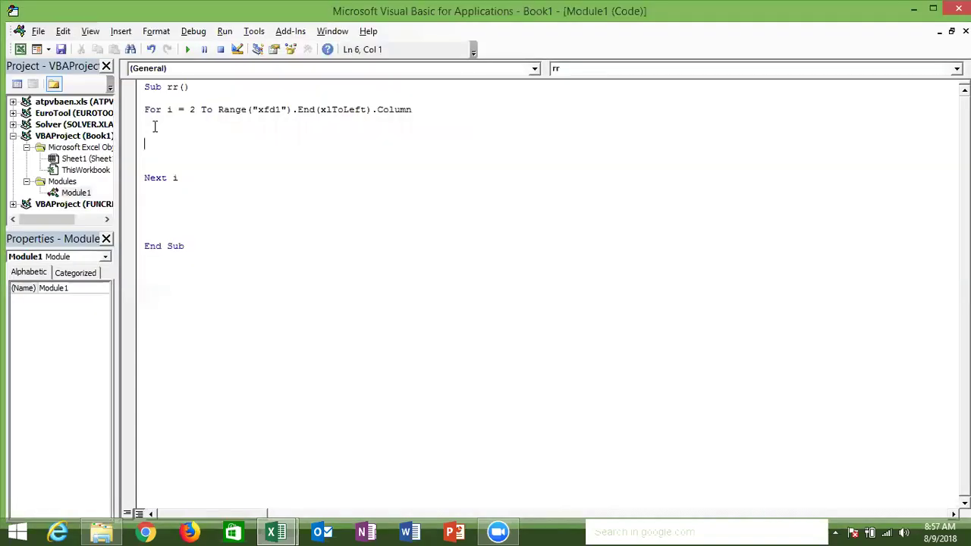
Write line 5 as Range("A2:A8").Copy to copy the seven names.
text(range)
text(("A2"))
key(BackSpace)
key(BackSpace)
text(:A8"))
text(.en)
key(Tab)
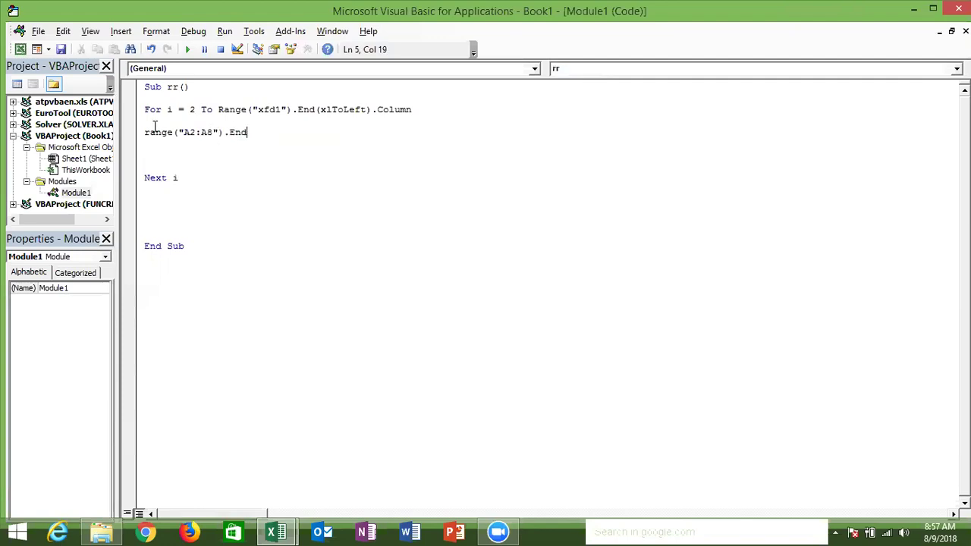
key(BackSpace)
key(BackSpace)
key(BackSpace)
key(BackSpace)
text(.cop)
key(Tab)
Add line 6: Range("A65000").End(xlUp).Offset(1, 0).PasteSpecial to paste below column A's last entry.
key(Return)
text(range)
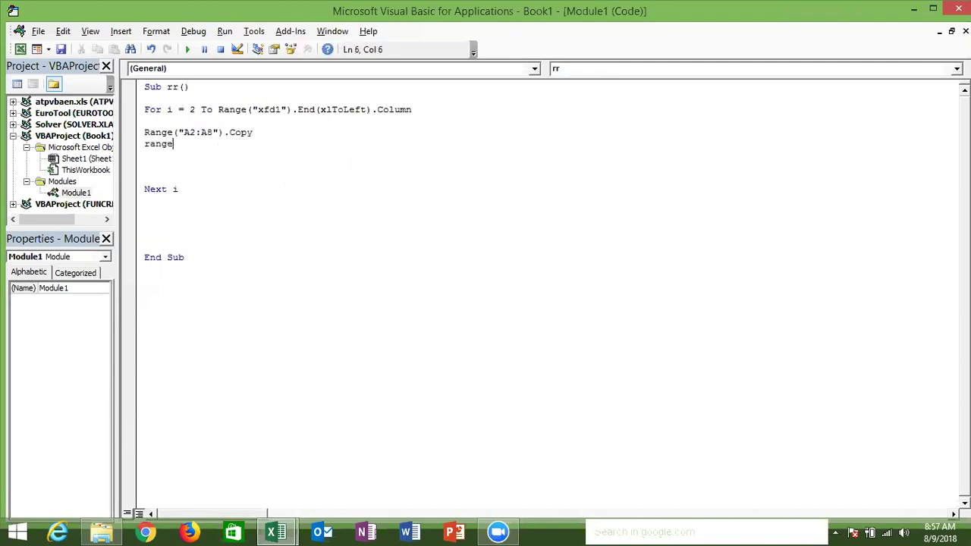
text(()
key(alt+Tab)
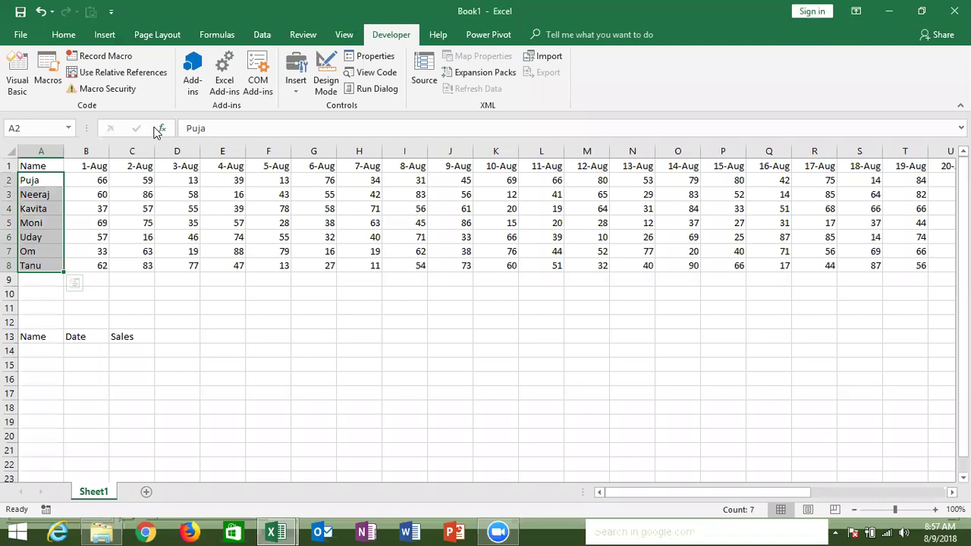
key(alt+Tab)
text("A65000"))
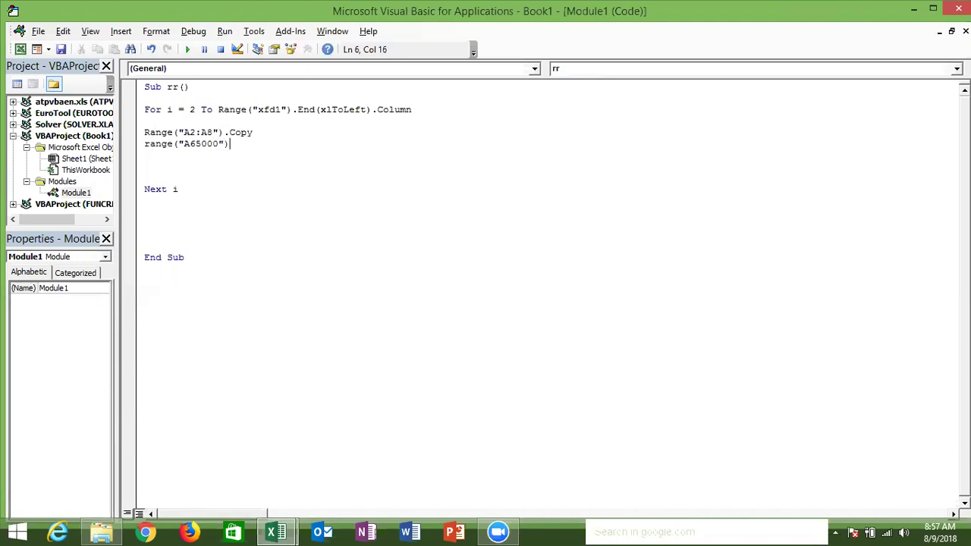
text(.end)
key(Tab)
text(()
key(Down)
key(Down)
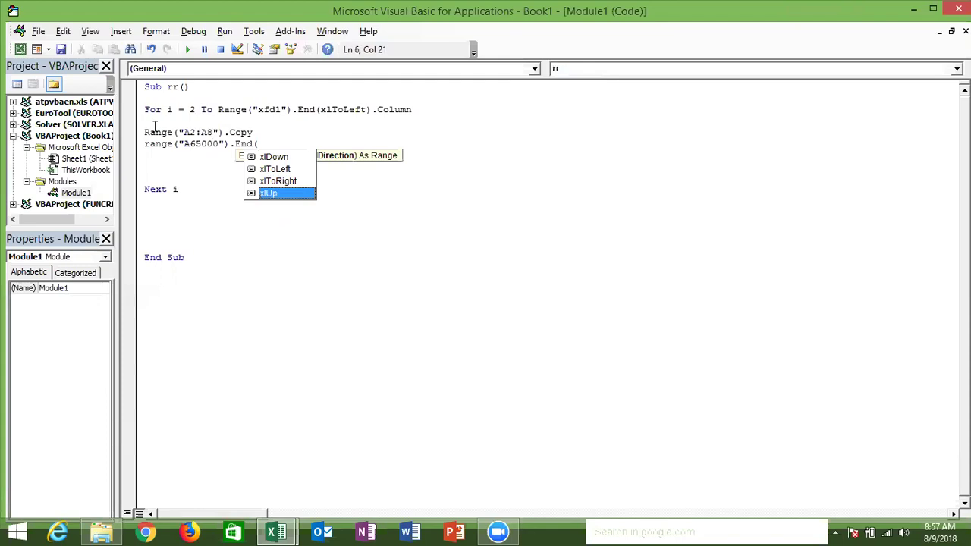
key(Tab)
text().of)
key(Tab)
text((1,0).)
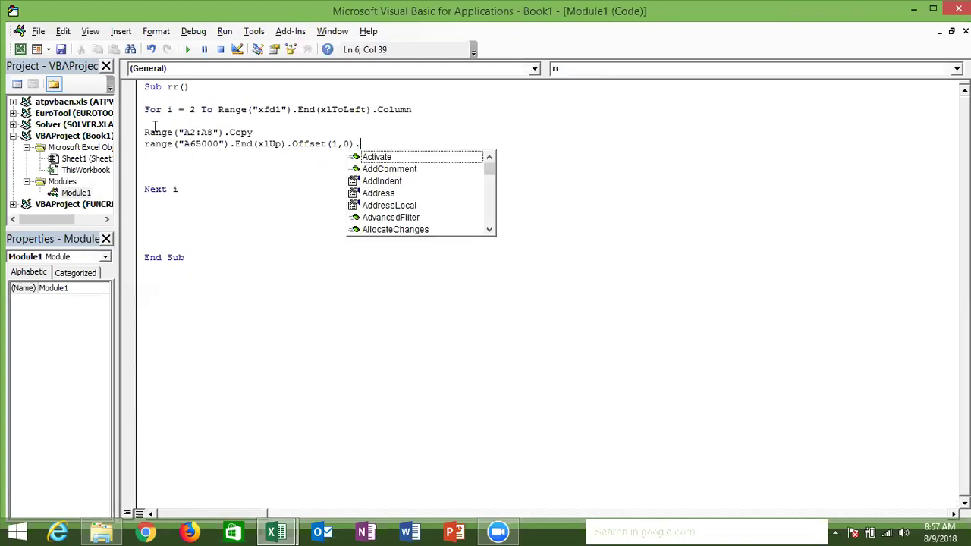
text(p)
key(Down)
key(Down)
key(Down)
key(Tab)
key(Return)
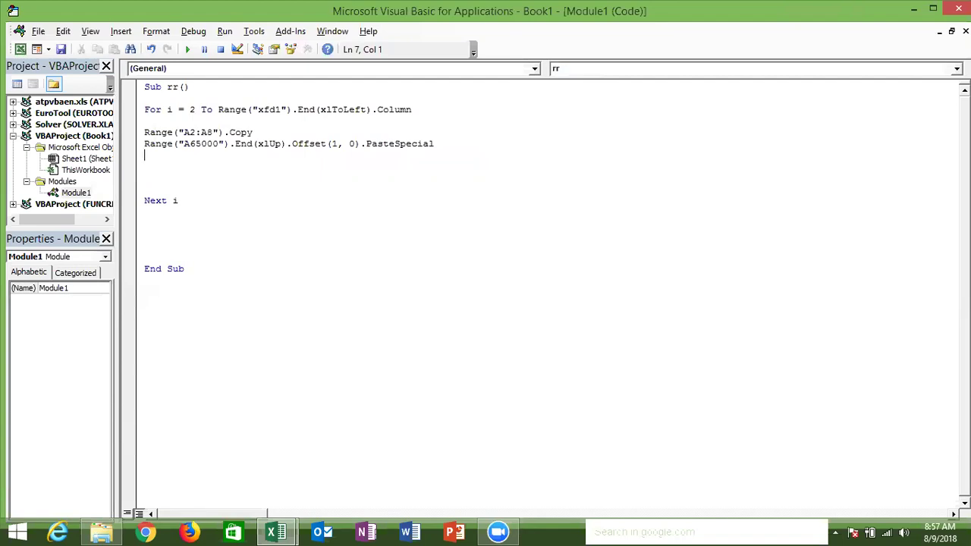
Paste the copied names into A14:A20 on the worksheet.
key(alt+F11)
key(ctrl+c)
click(42, 349)
key(ctrl+v)
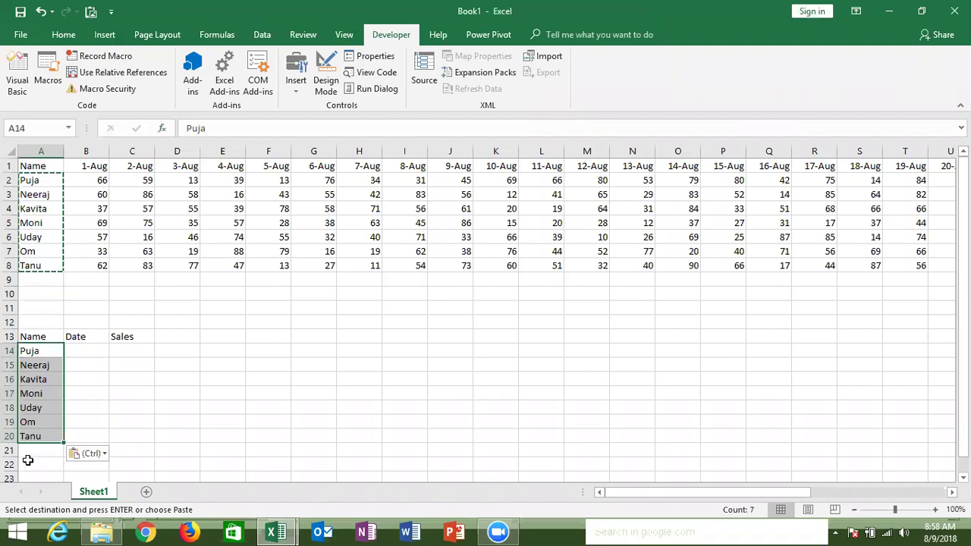
Copy line 6's Range("A65000") expression onto line 7.
click(28, 465)
key(alt+F11)
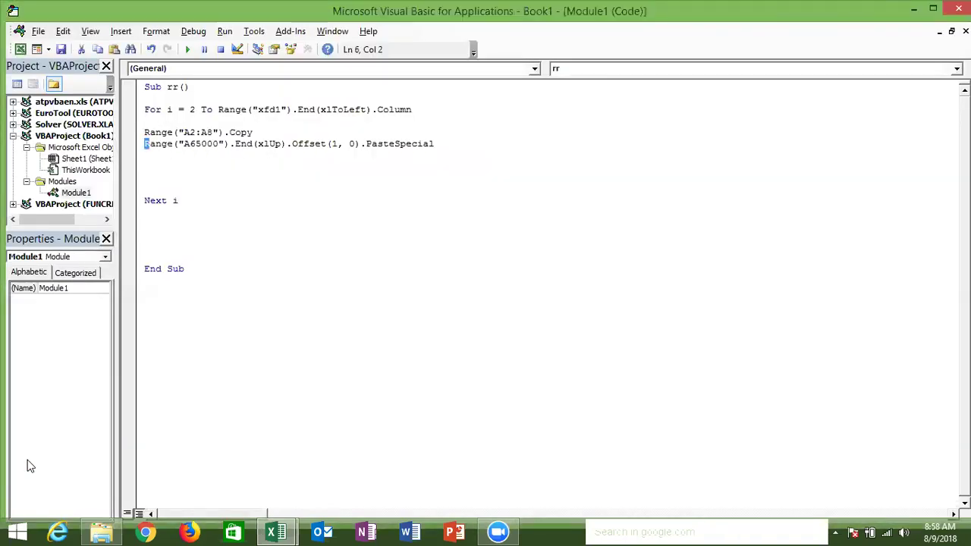
key(shift+Right)
key(shift+Right)
key(shift+Right)
key(shift+Right)
key(shift+Right)
key(shift+Right)
key(shift+Right)
key(shift+Right)
key(shift+Right)
key(shift+Right)
key(shift+Right)
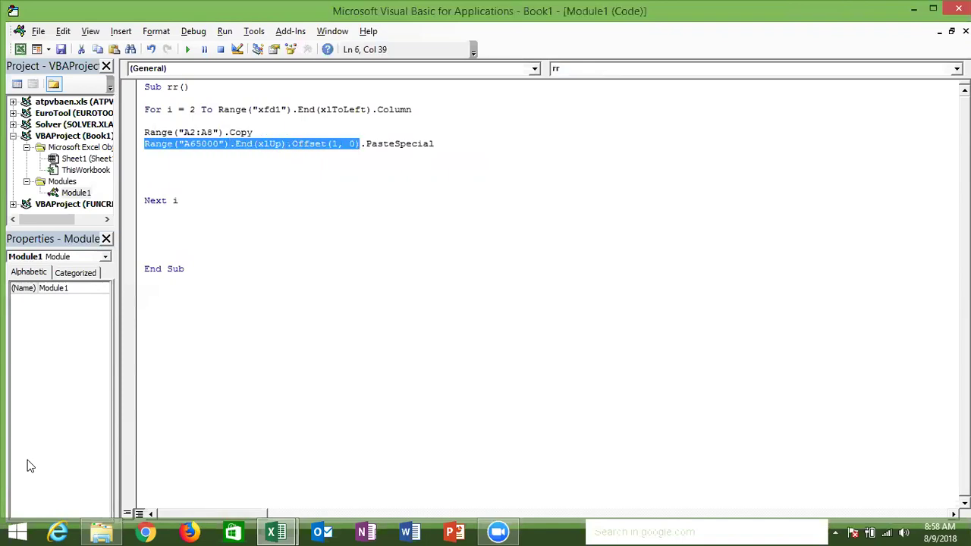
key(ctrl+c)
key(Down)
key(ctrl+v)
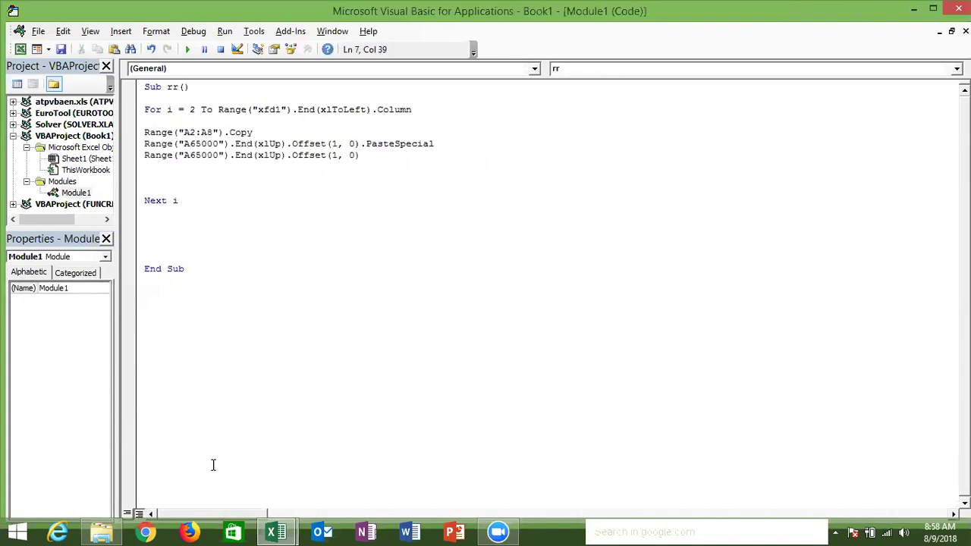
Change line 7's offset to (0, 1) and end it with .Select.
click(338, 155)
key(BackSpace)
text(0)
key(Right)
key(Right)
key(Delete)
text(1)
click(369, 155)
text(.Offse)
key(Tab)
key(Return)
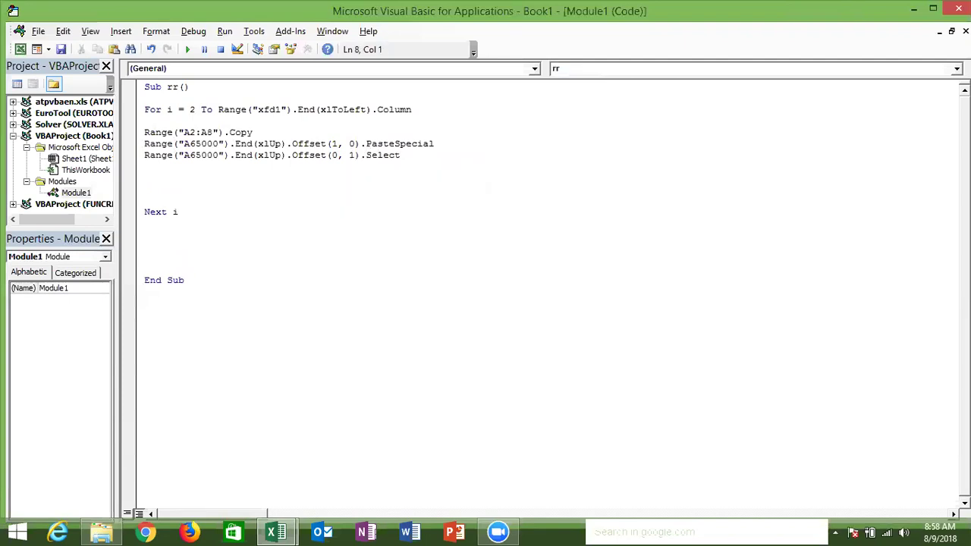
Check B14:B20 beside the last name on the sheet, then begin another Range("A65 statement.
key(alt+F11)
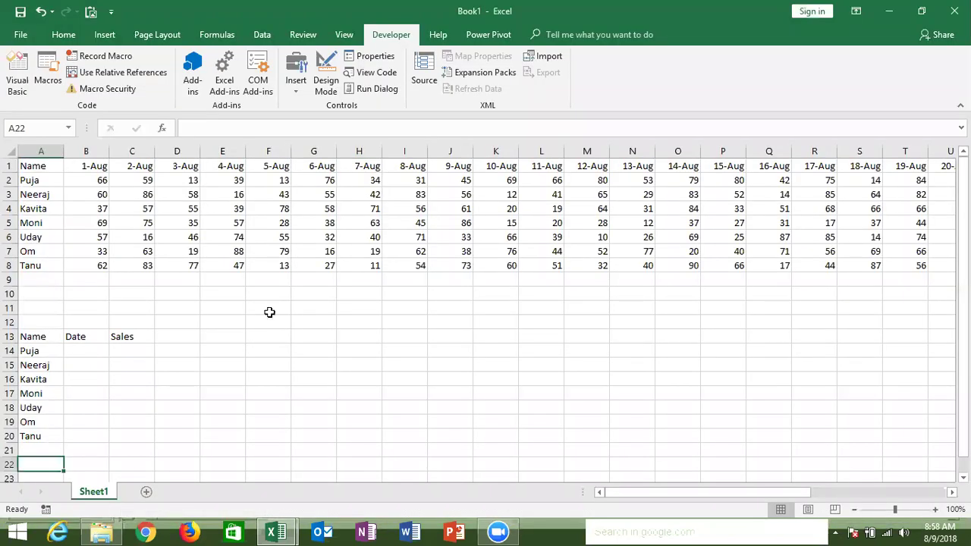
scroll(272, 308, down, 1)
key(Down)
key(ctrl+Up)
key(Right)
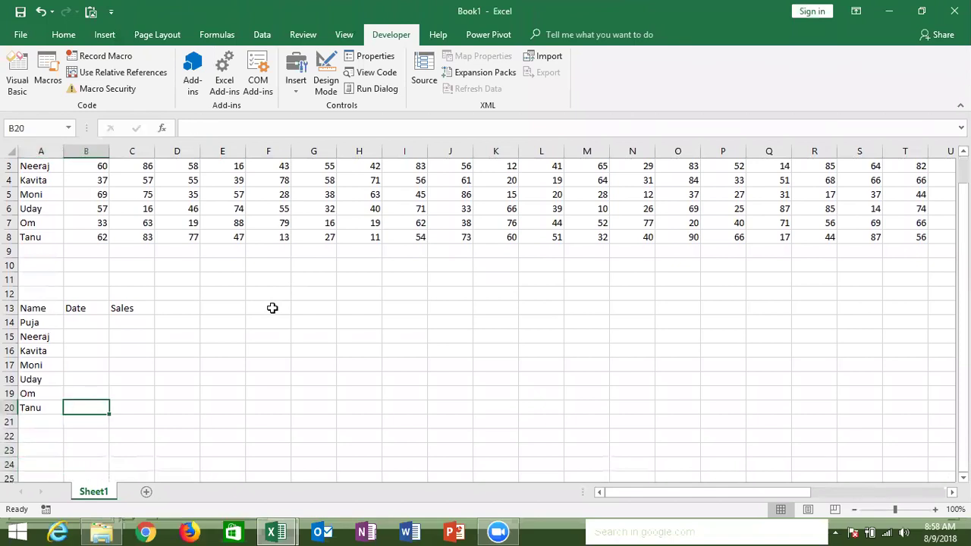
key(ctrl+shift+Up)
key(shift+Down)
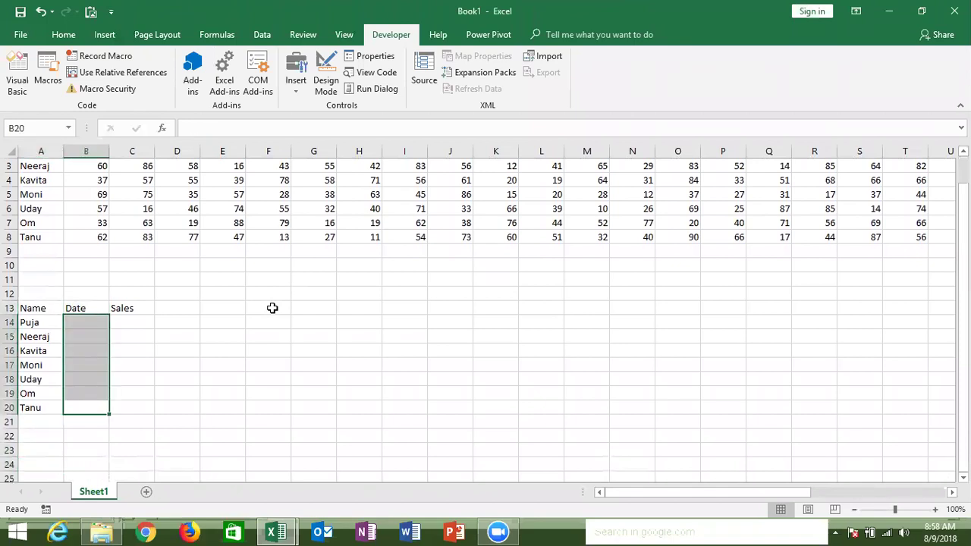
key(alt+F11)
text(range)
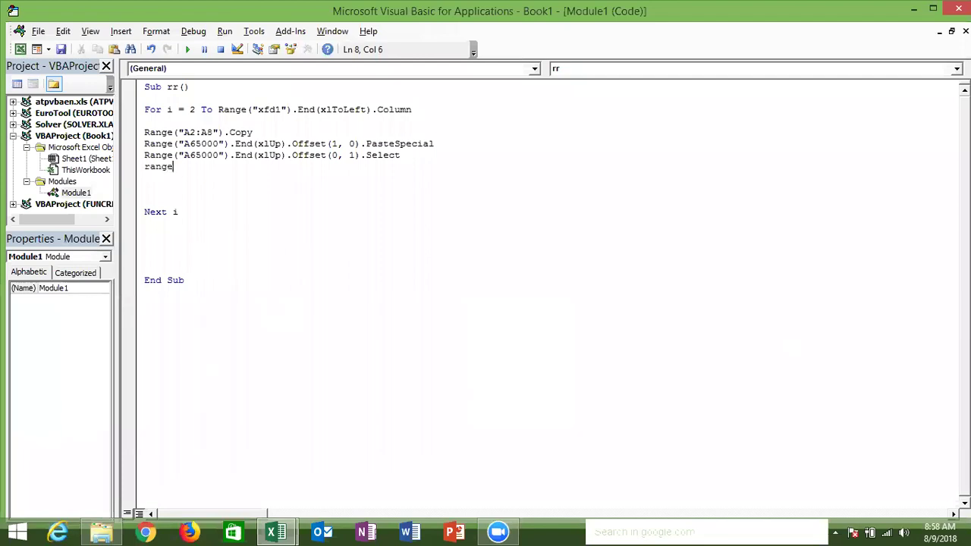
text(("A)
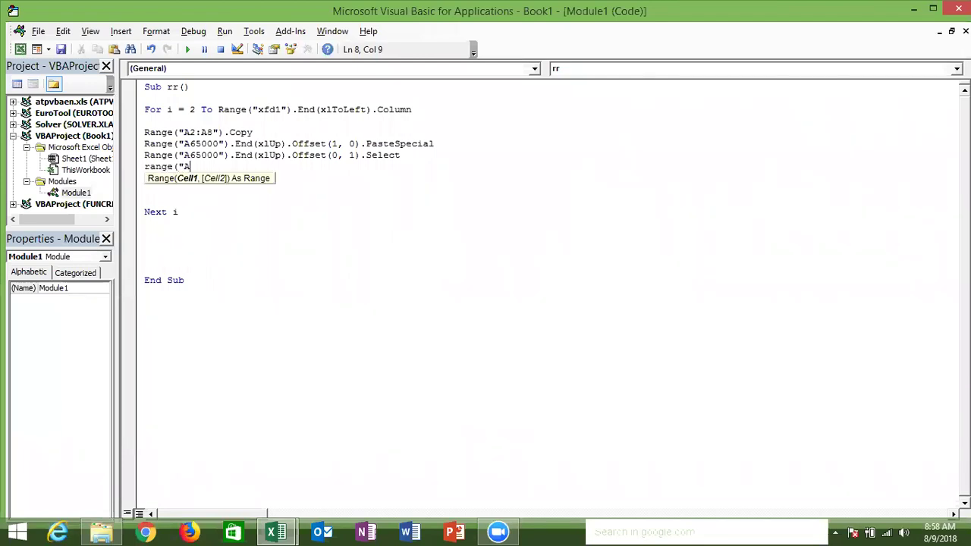
text(65)
Begin line 8 as Range(ActiveCell, ActiveCell.End and dismiss the compile error.
key(BackSpace)
key(BackSpace)
key(BackSpace)
key(BackSpace)
text(activecell,activecell.em)
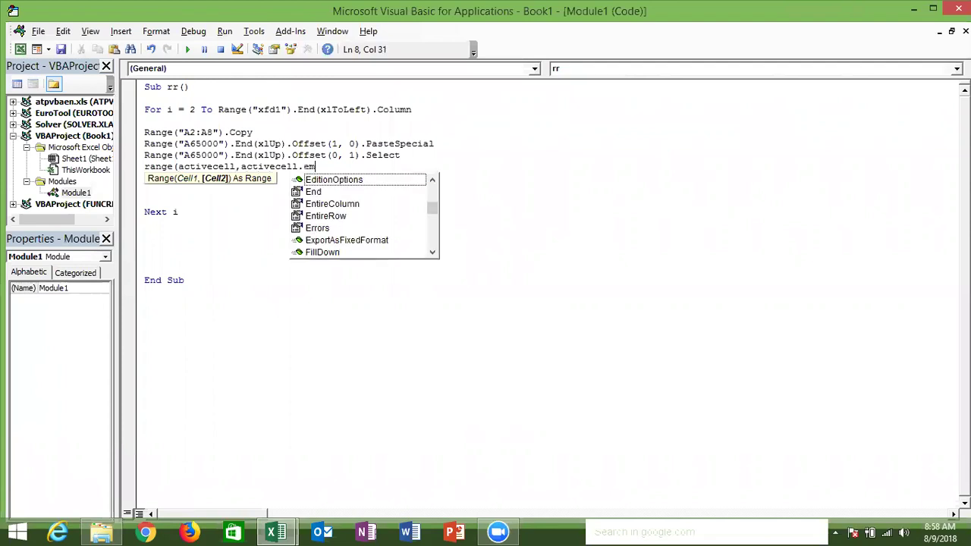
key(BackSpace)
text(n)
key(Tab)
text(()
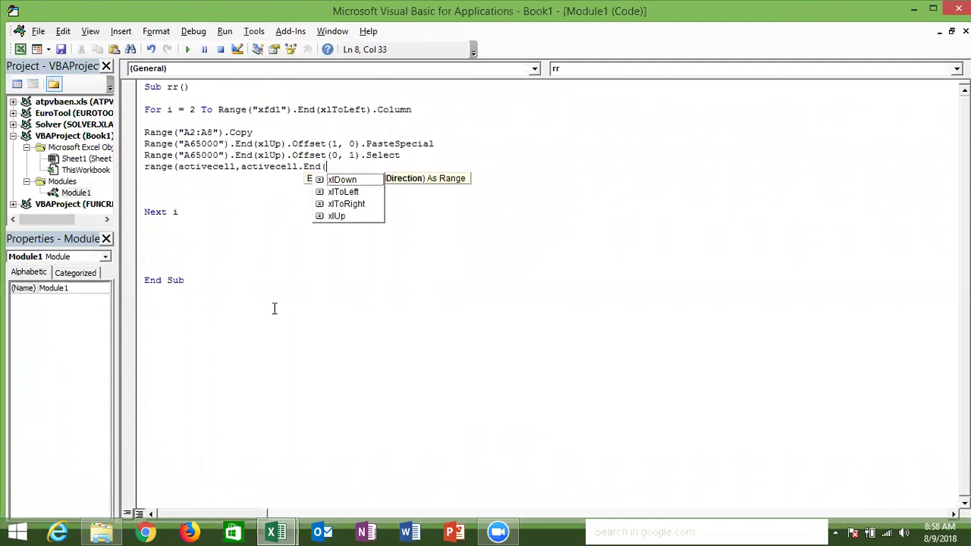
click(275, 309)
key(Return)
key(BackSpace)
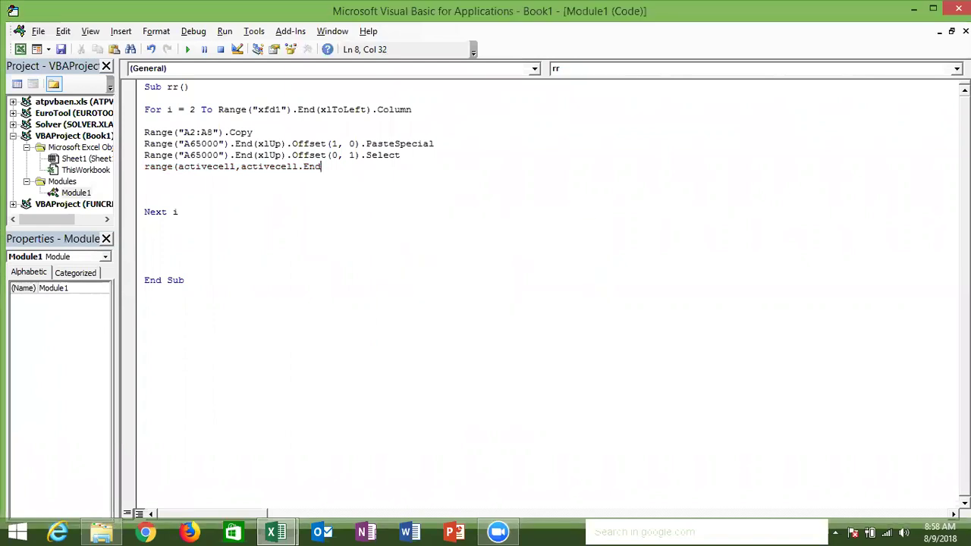
Finish line 8 with .End(xlUp).Offset(1,0)).Value = Cells(1, i).Value.
text((xlu)
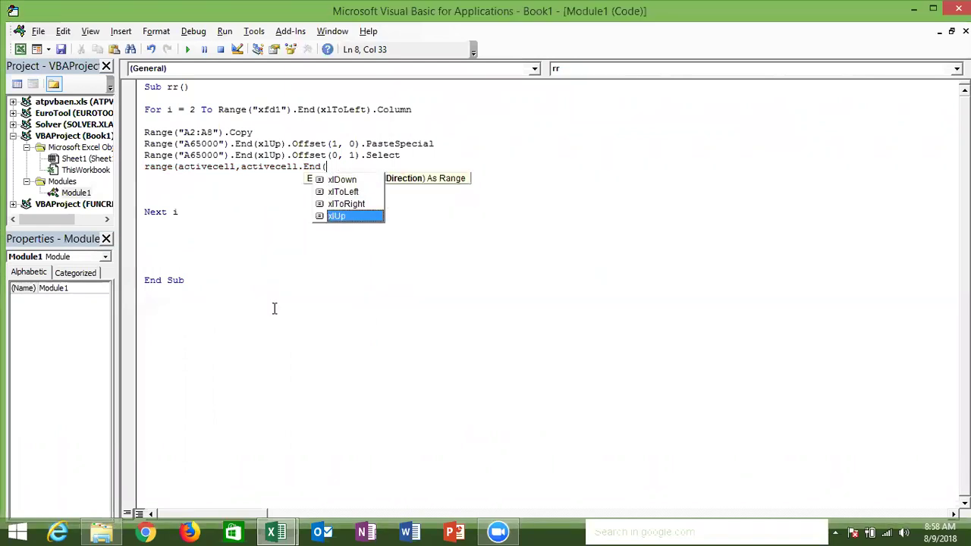
key(Tab)
text().of)
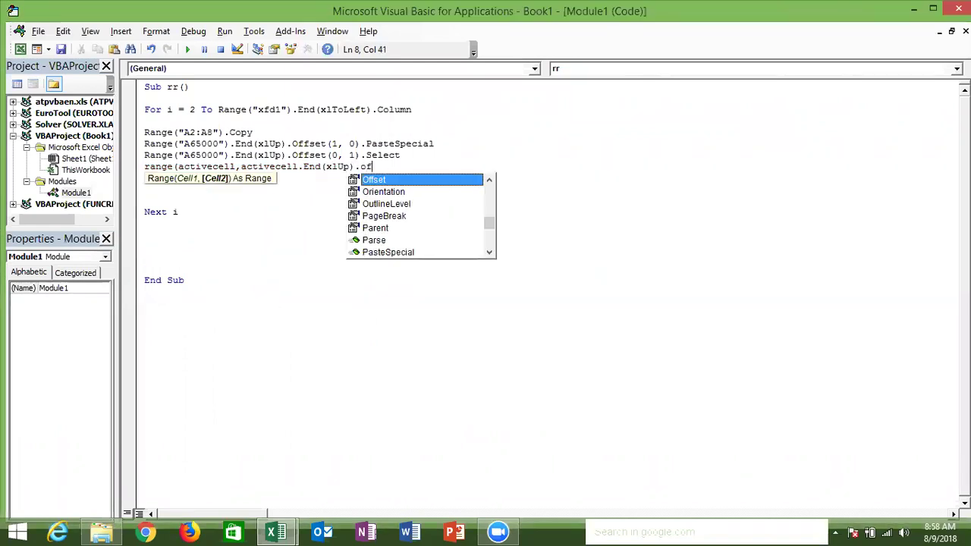
key(Tab)
text((1,0)).v)
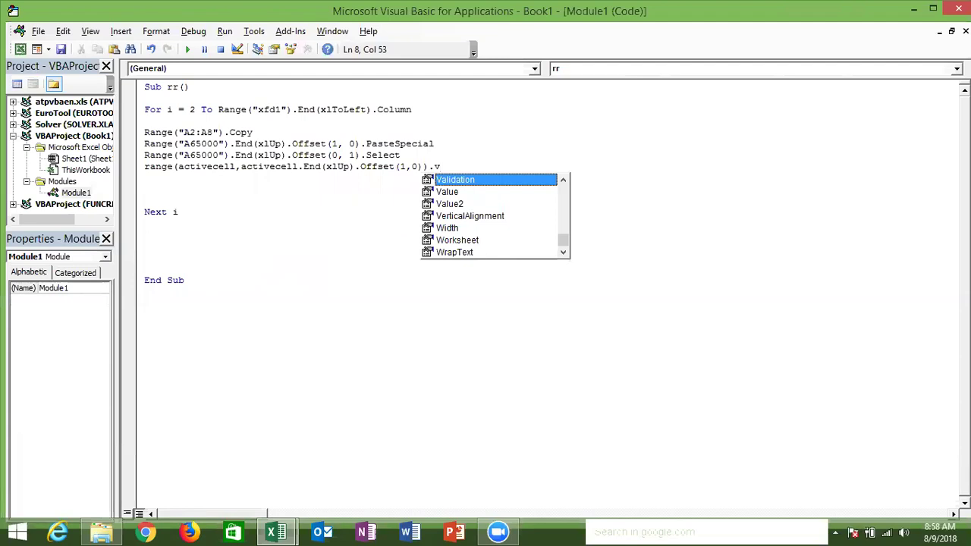
key(Down)
key(Tab)
text(=)
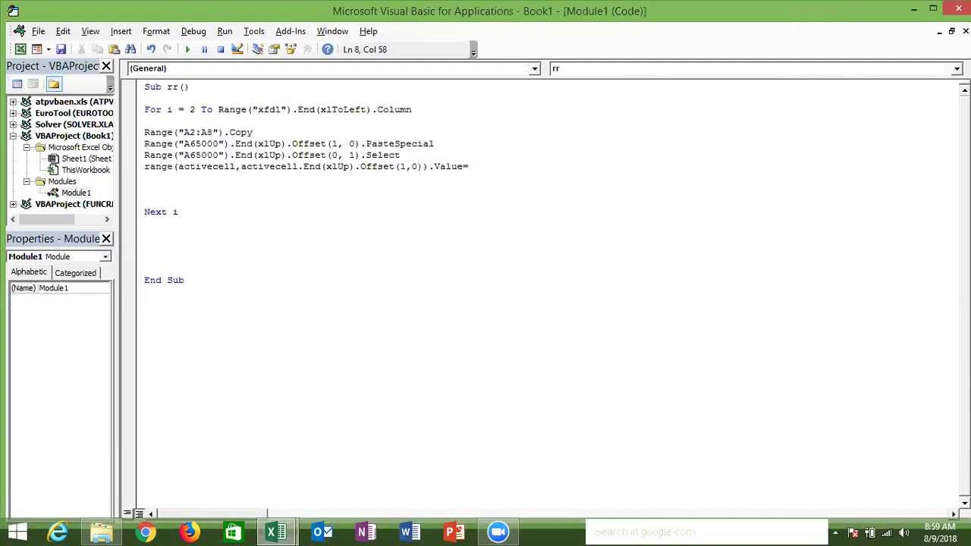
text(cells()
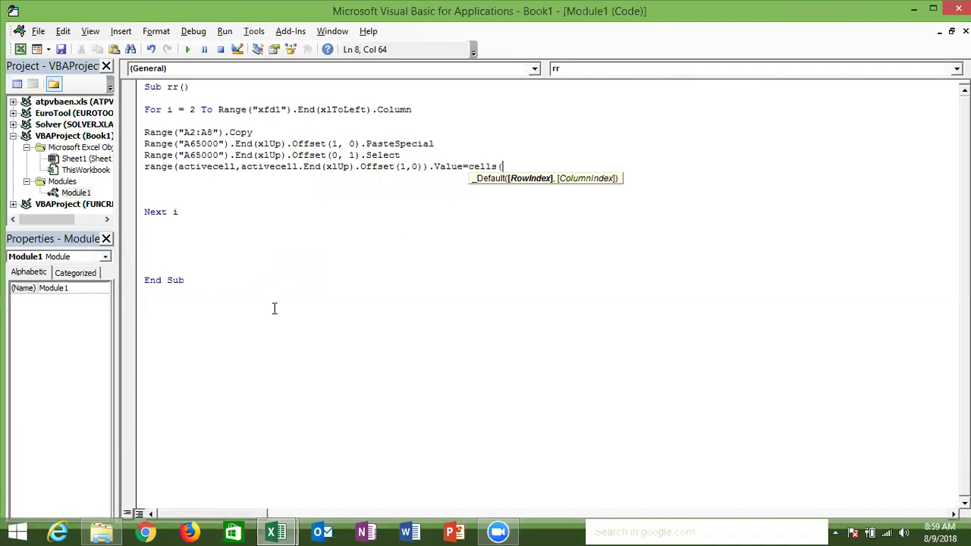
text(1,i))
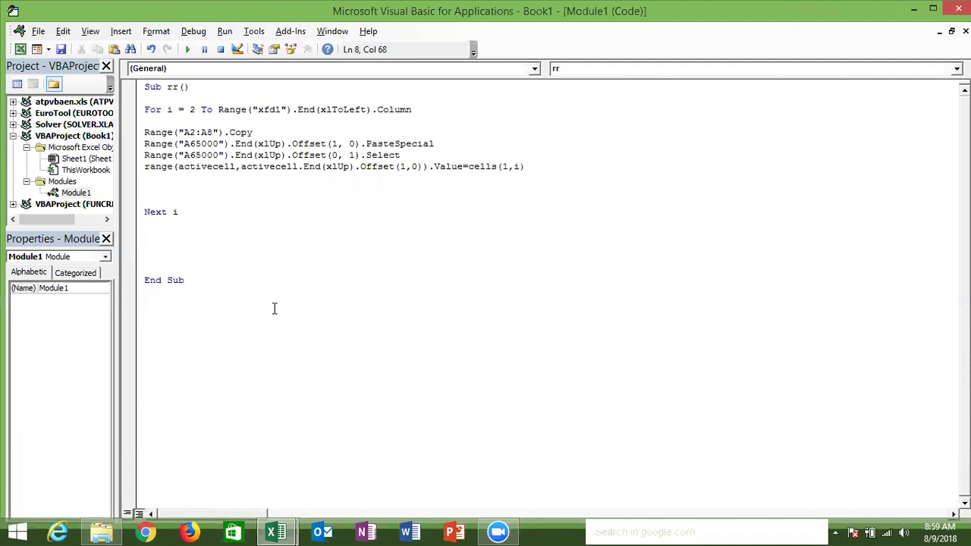
text(.value)
key(Return)
click(530, 167)
key(alt+Tab)
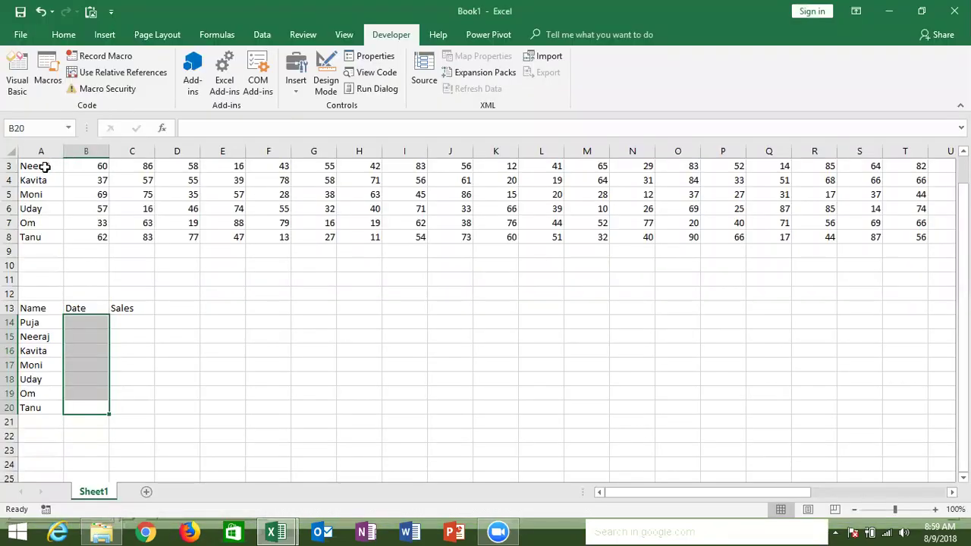
Copy the 1-Aug date from B1 into B14:B20 and cancel the copy marquee.
click(44, 167)
key(Up)
key(Up)
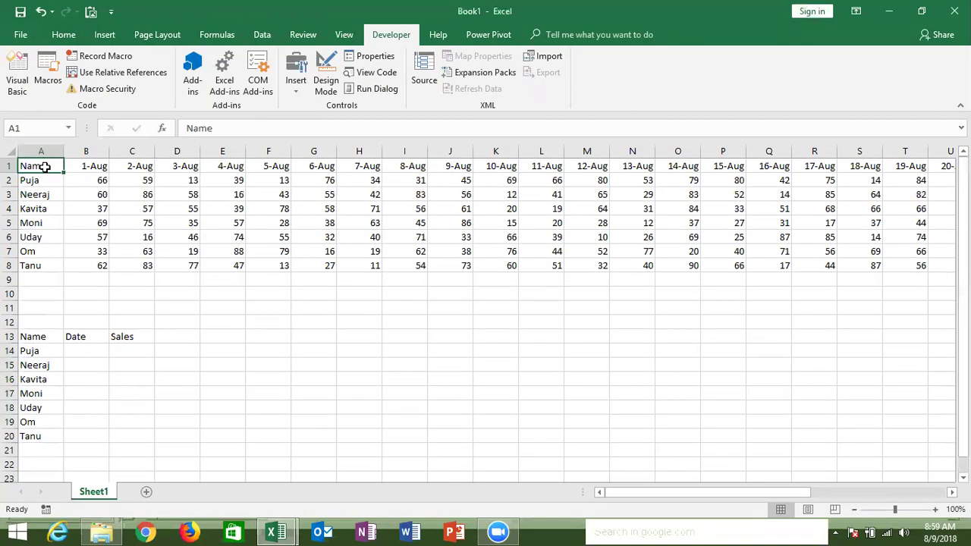
click(78, 166)
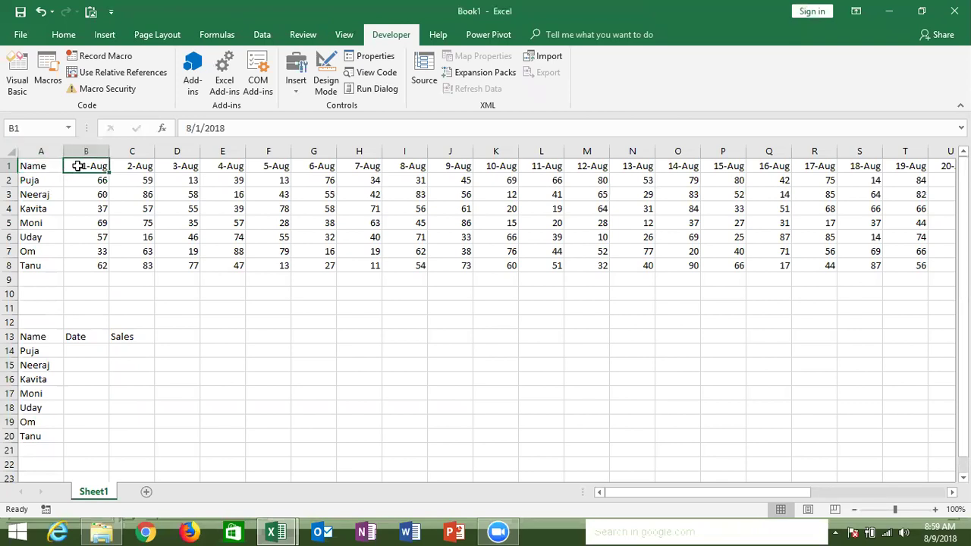
drag(81, 351, 75, 437)
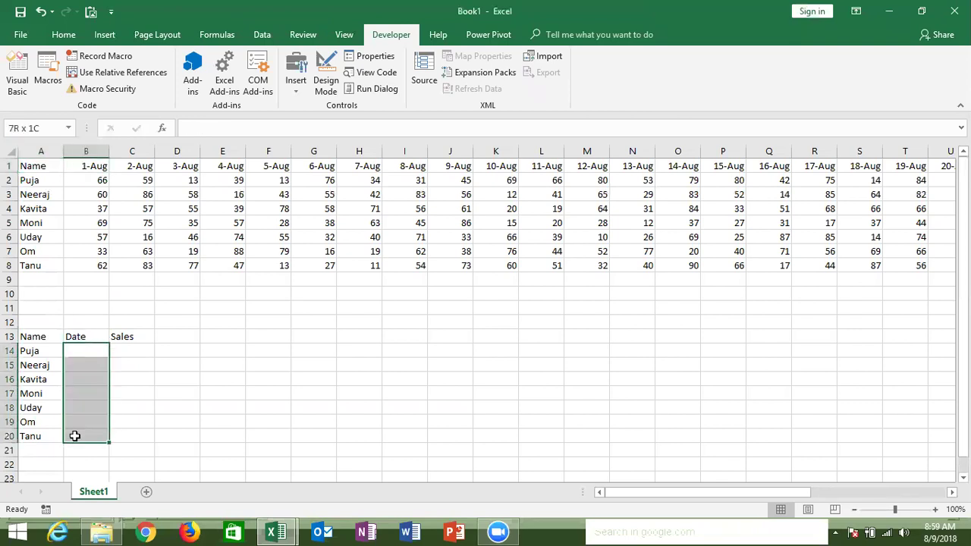
click(91, 168)
key(ctrl+c)
click(87, 352)
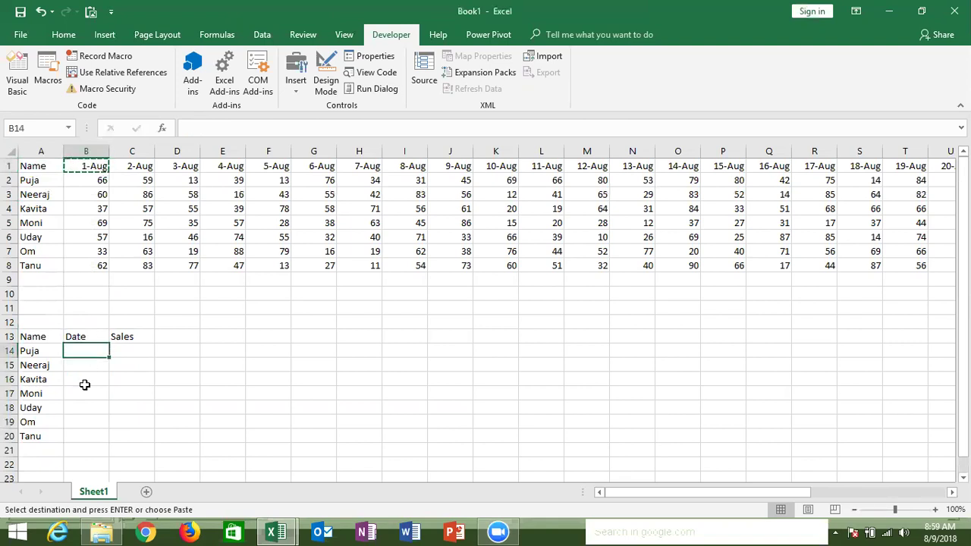
drag(84, 384, 79, 435)
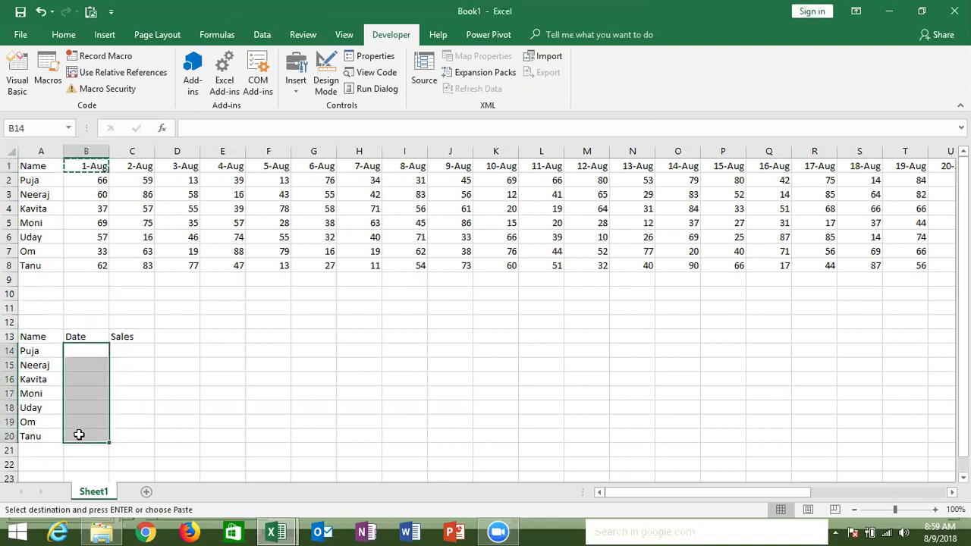
key(ctrl+v)
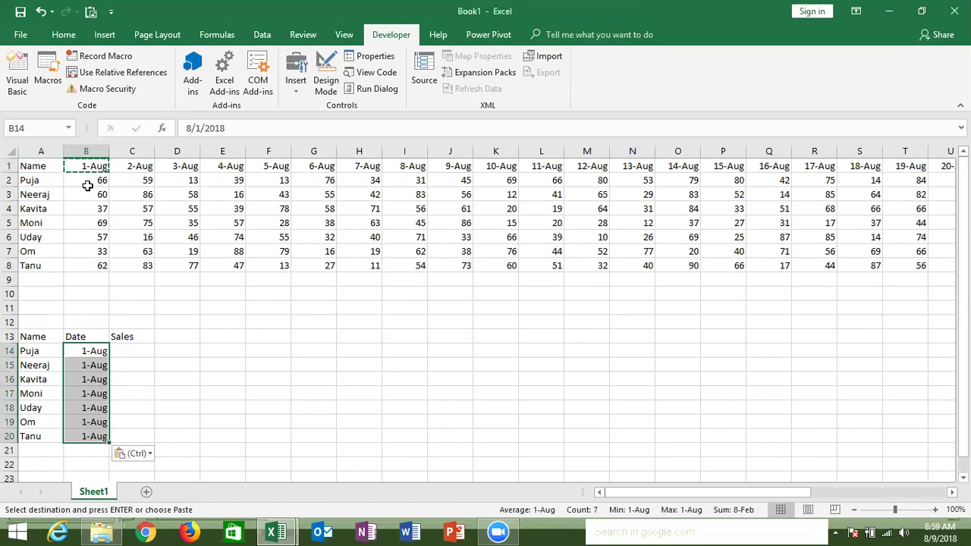
click(120, 353)
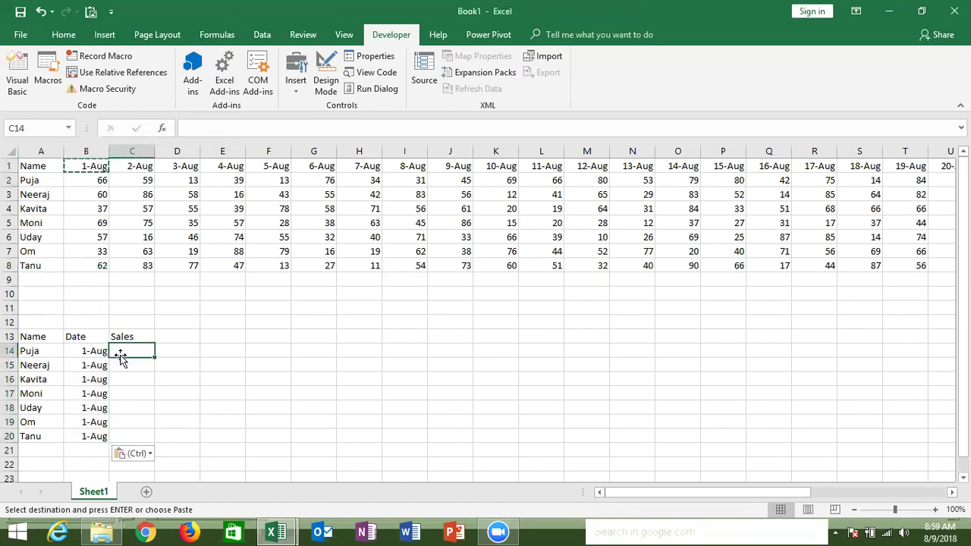
key(Escape)
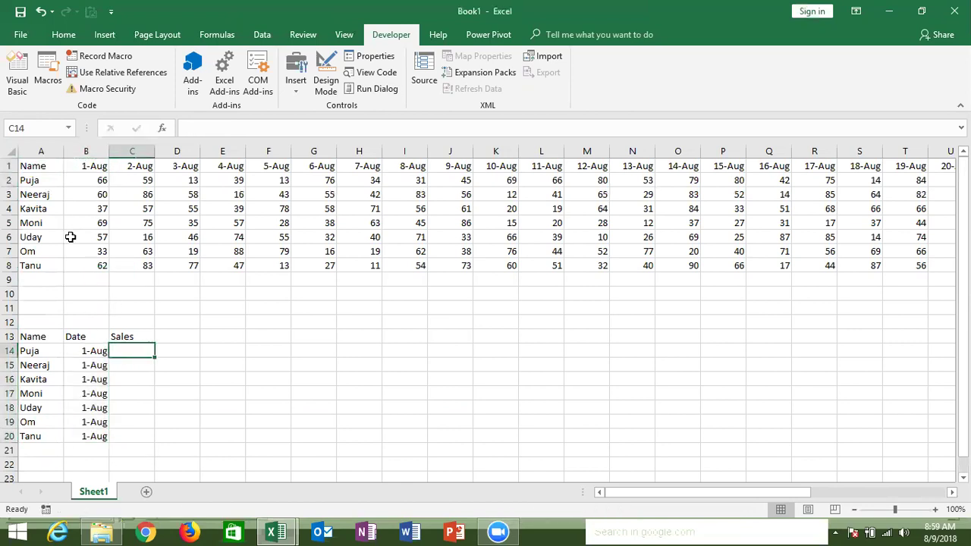
key(alt+F11)
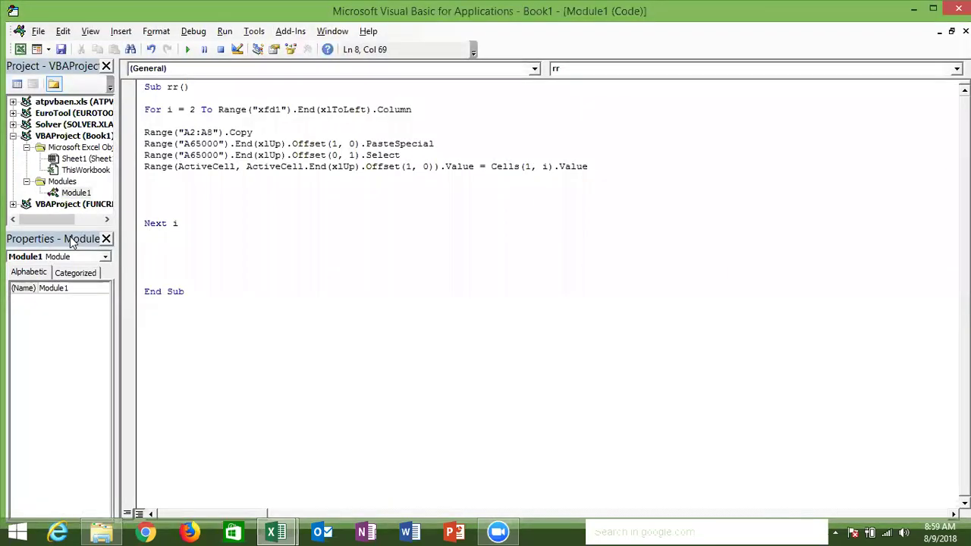
Add Range(Cells(2, i), Cells(8, i)).Copy inside the For loop.
key(Down)
text(rang)
key(BackSpace)
text(ge)
text((cells()
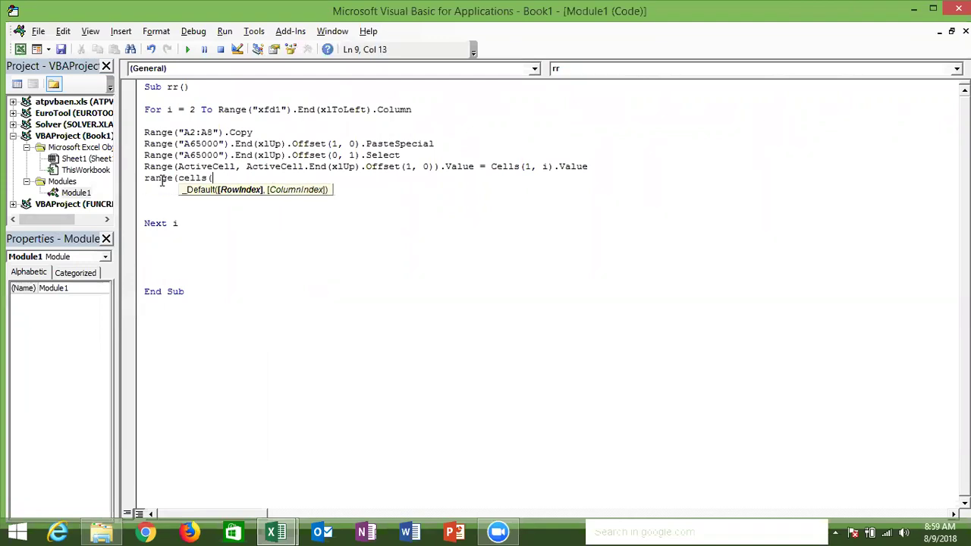
text(1)
key(BackSpace)
text(2,i))
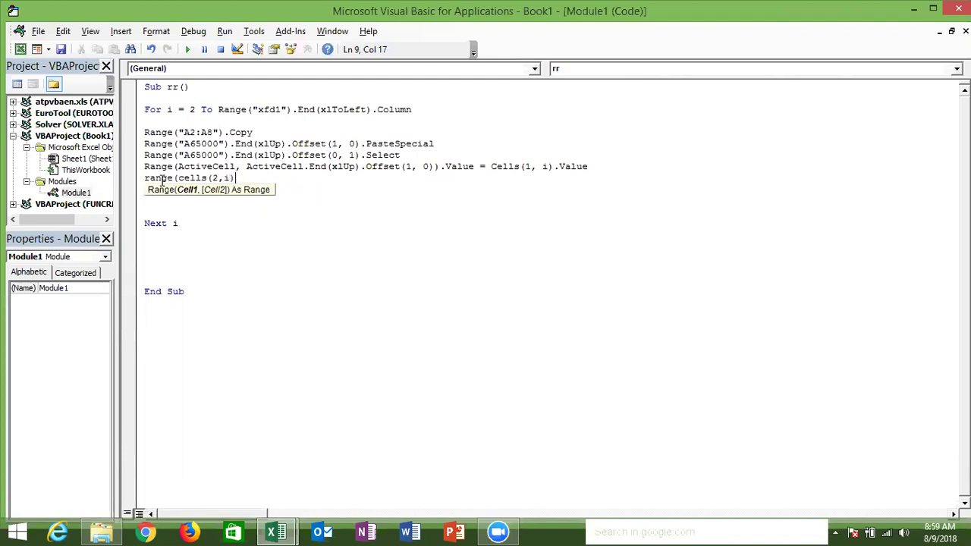
text(, Ce)
text(lls(8, i)).copy)
key(Return)
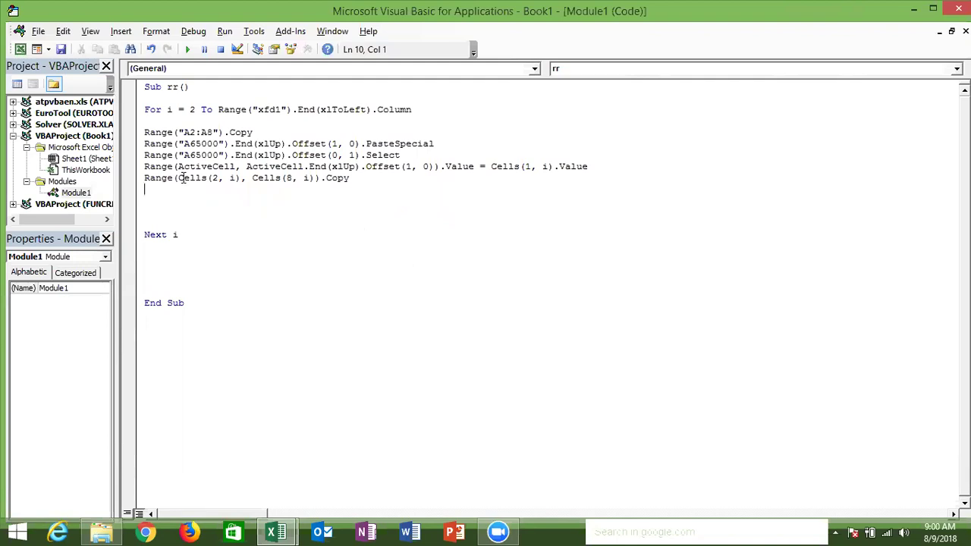
Begin a new Range( statement on the line after the copy statement.
click(144, 155)
click(162, 201)
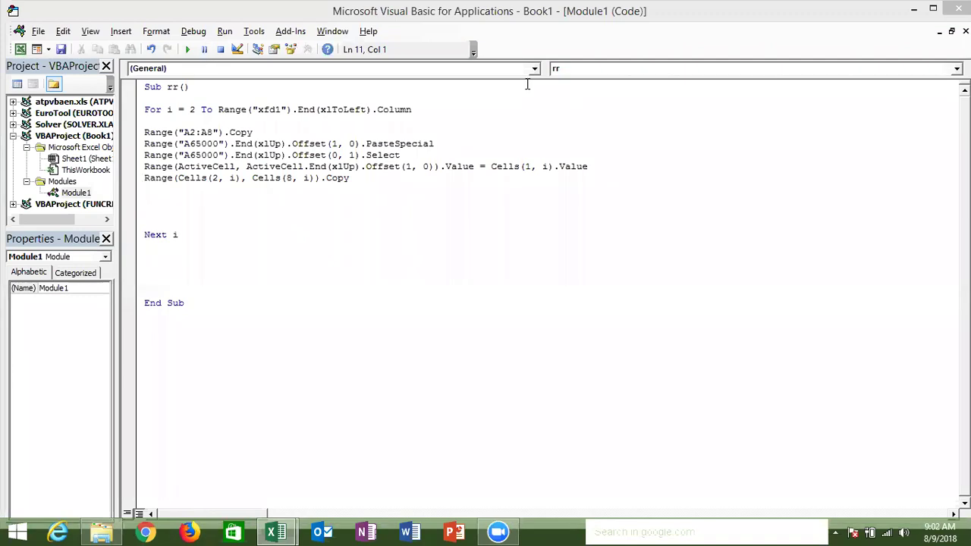
click(191, 190)
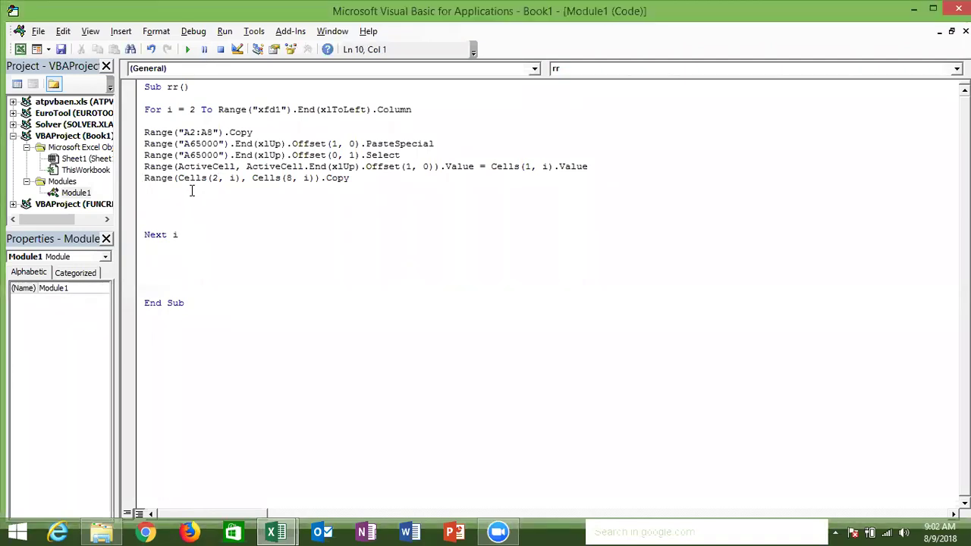
text(range()
key(alt+Tab)
key(alt+Tab)
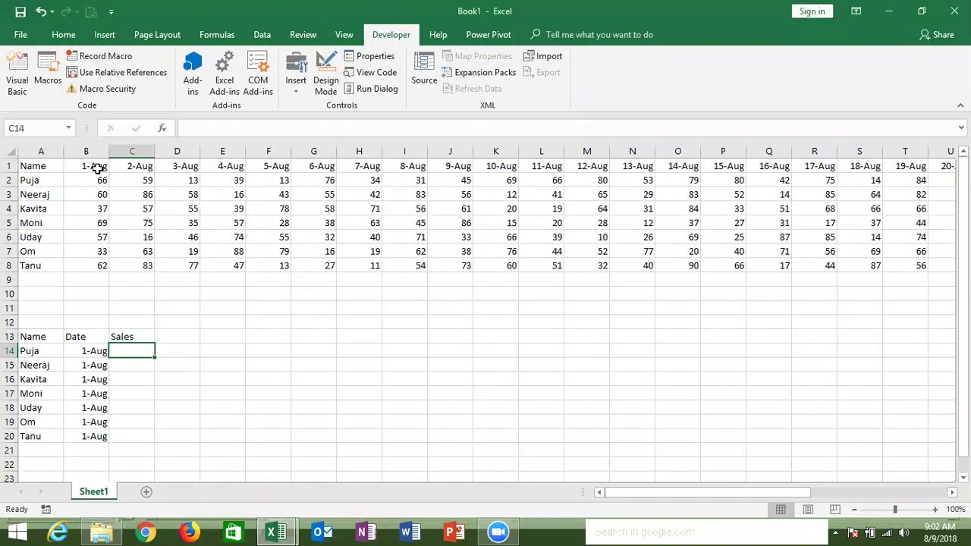
Check the B1 date header and the first empty sales cell C14 on the sheet.
click(96, 168)
click(131, 351)
key(alt+F8)
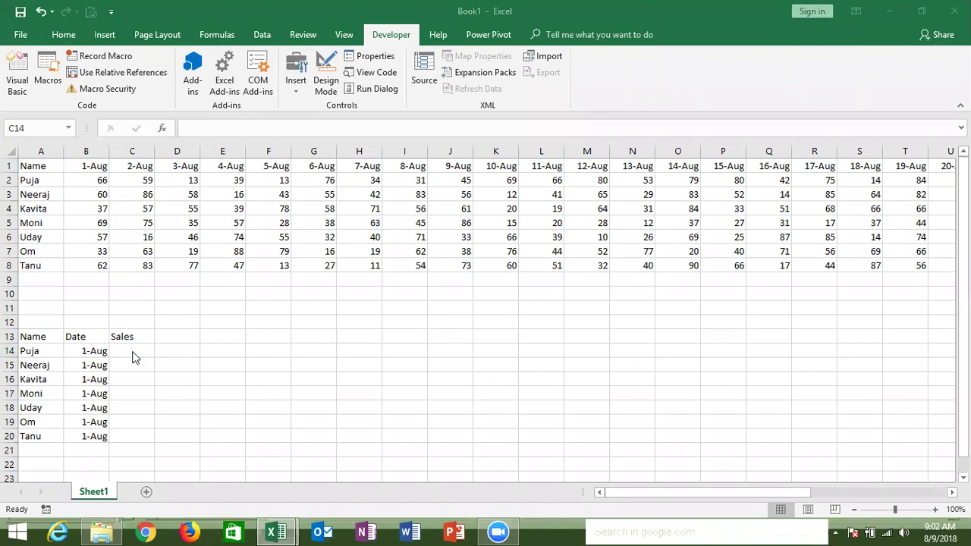
key(alt+Tab)
key(alt+Tab)
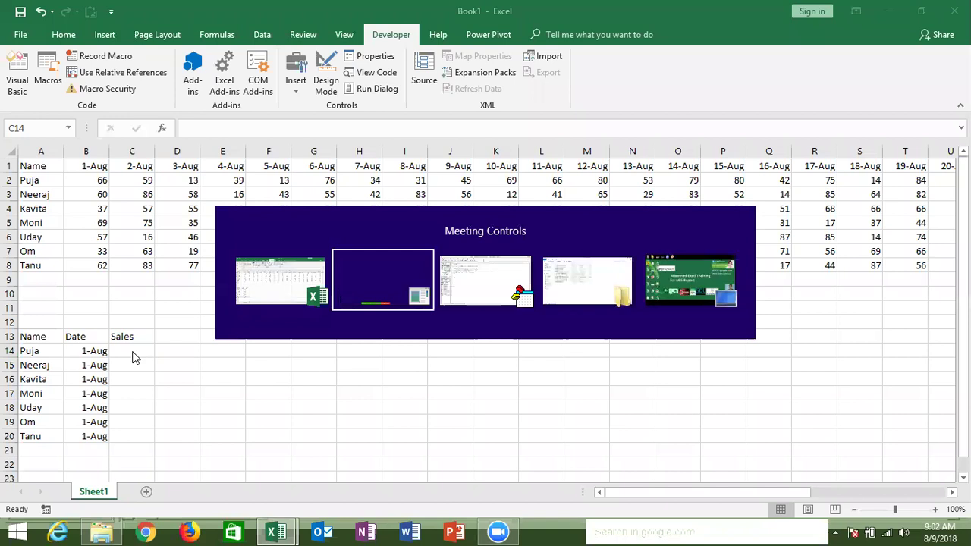
key(alt+Tab)
key(alt+Tab)
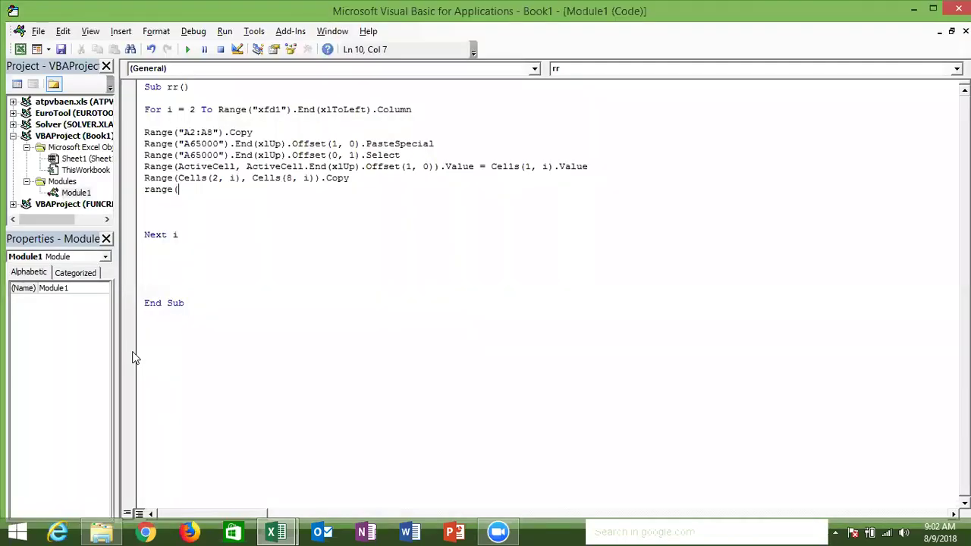
Complete Range("c65000").End(xlUp).Offset(1, 0).PasteSpecial and delete the blank lines before Next i.
text(")
text(c65000").)
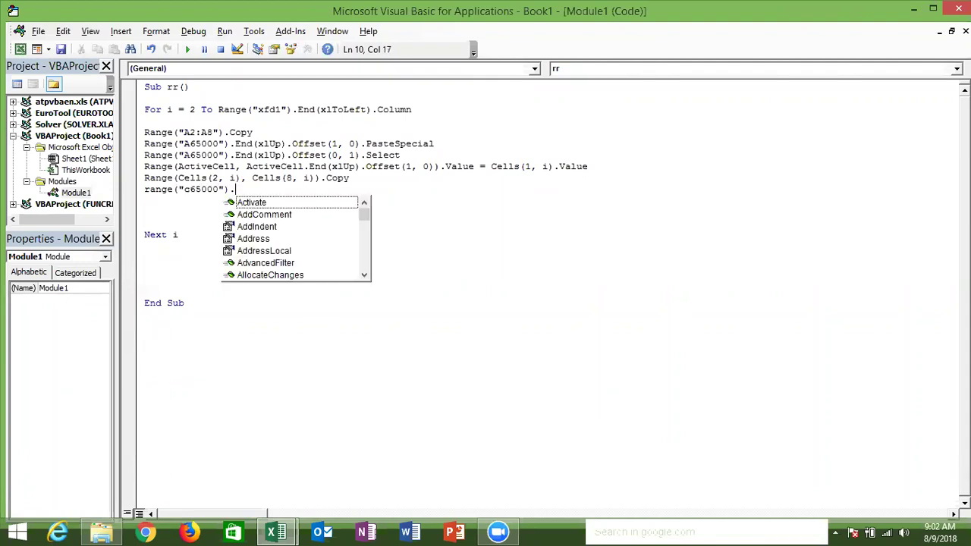
text(e)
key(Tab)
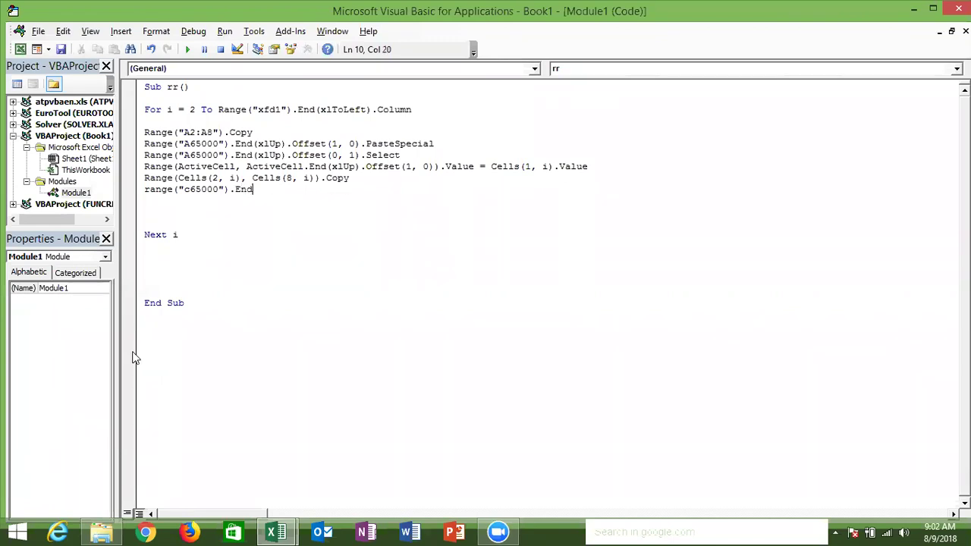
text(()
text(xlu)
key(Tab)
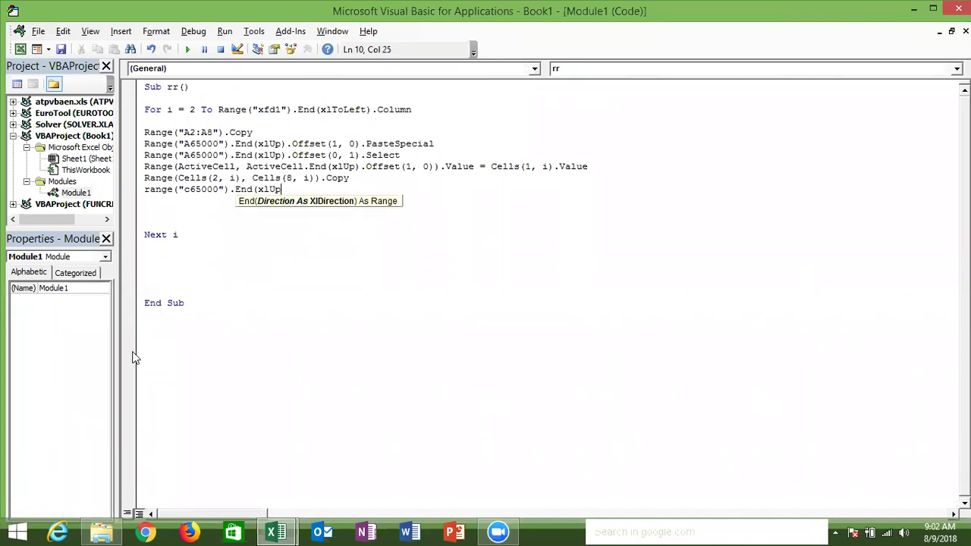
text().op)
key(Tab)
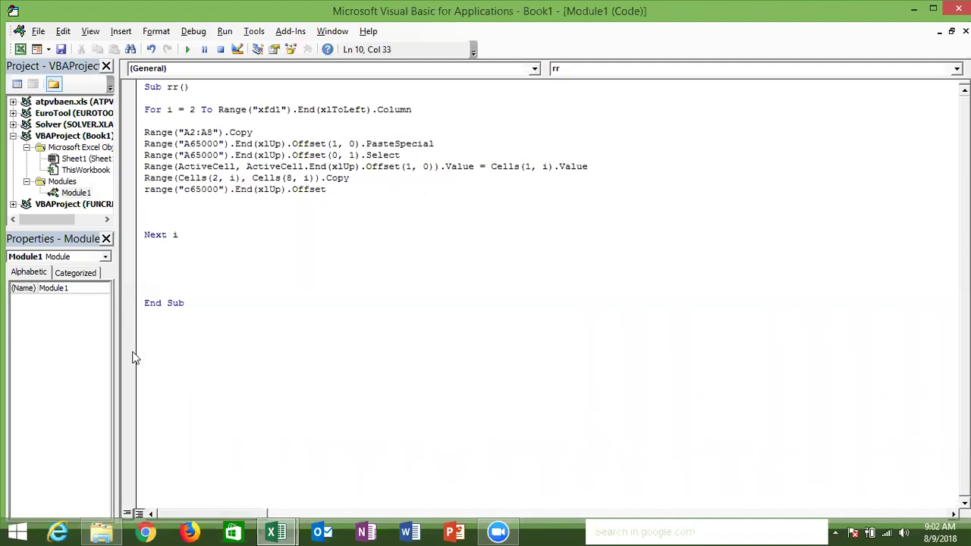
text((1,0).p)
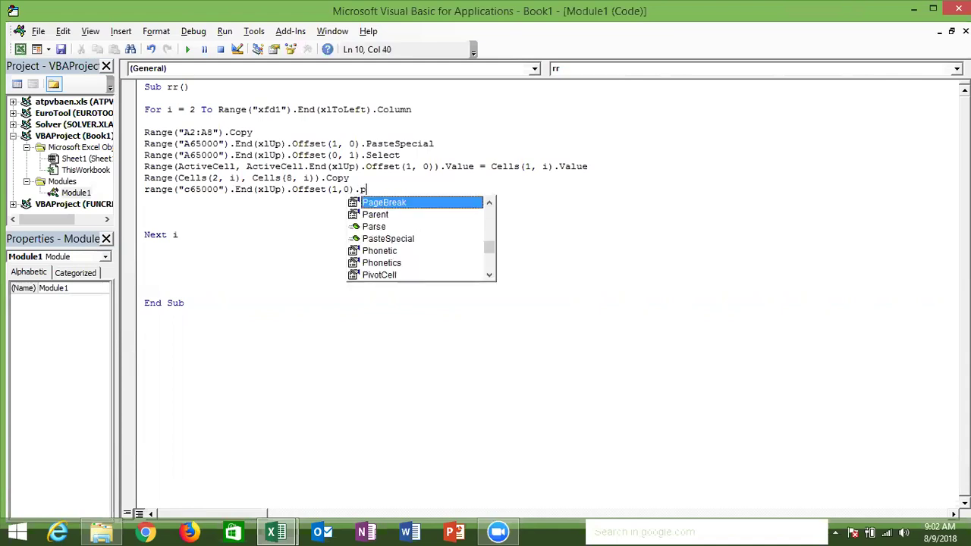
key(Down)
key(Down)
key(Down)
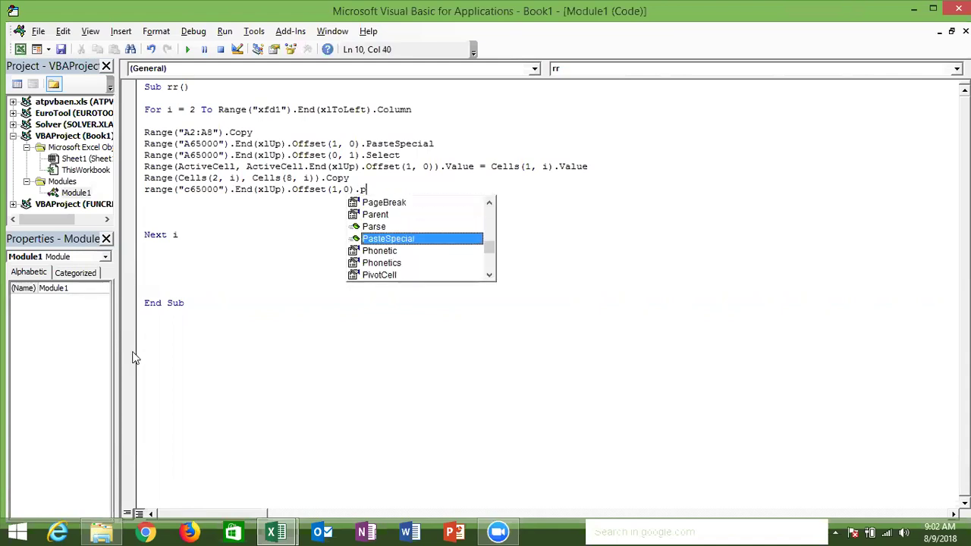
key(Tab)
key(Return)
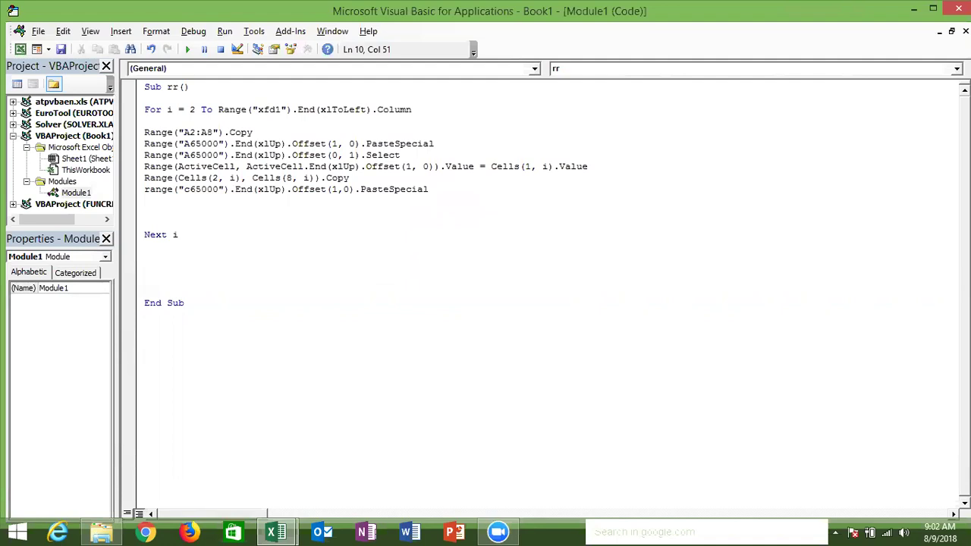
key(Delete)
key(Delete)
Clear the test names and dates from A14:B20.
key(alt+Tab)
key(alt+Tab)
key(Left)
key(Left)
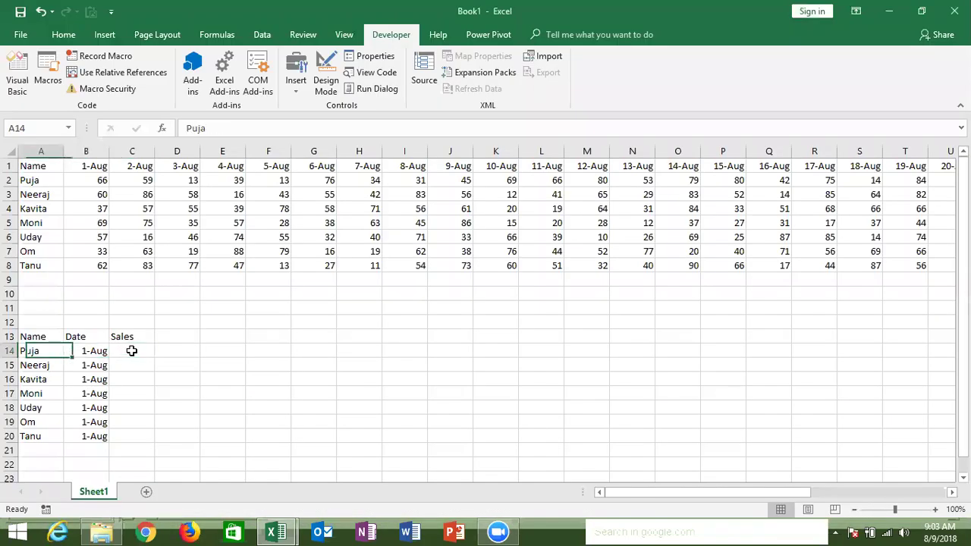
key(shift+Right)
key(shift+Right)
key(shift+Left)
key(shift+Down)
key(ctrl+shift+Down)
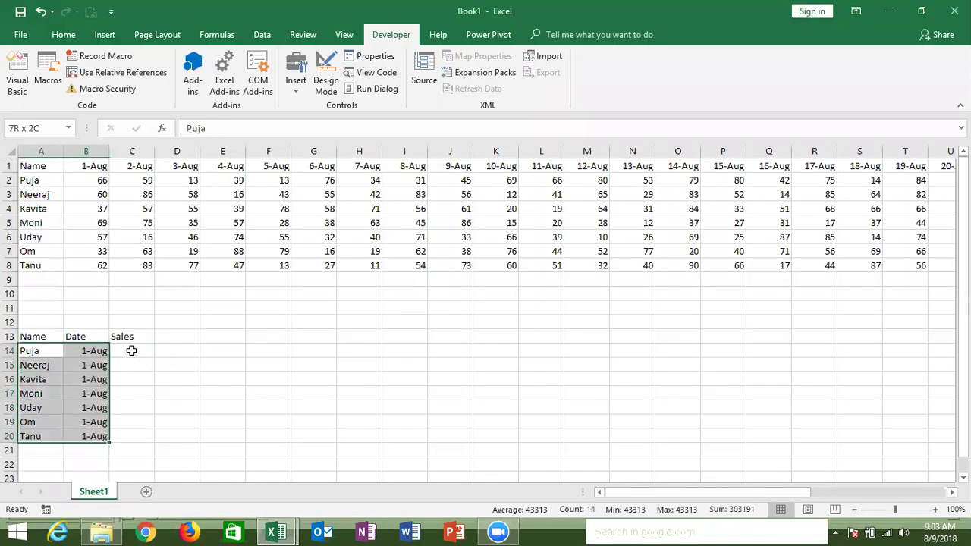
key(Delete)
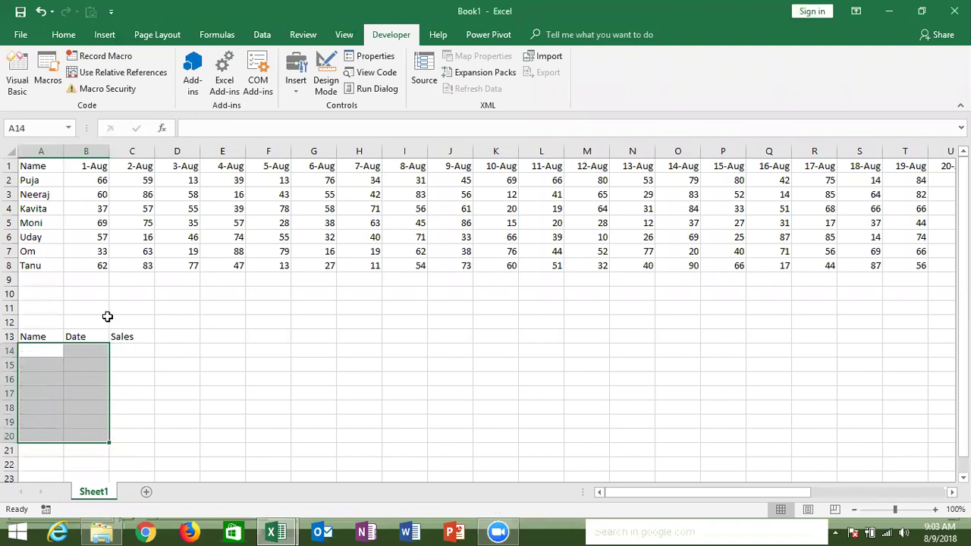
click(106, 318)
Run the rr macro and autofit column B so the dates display.
key(alt+Tab)
click(48, 74)
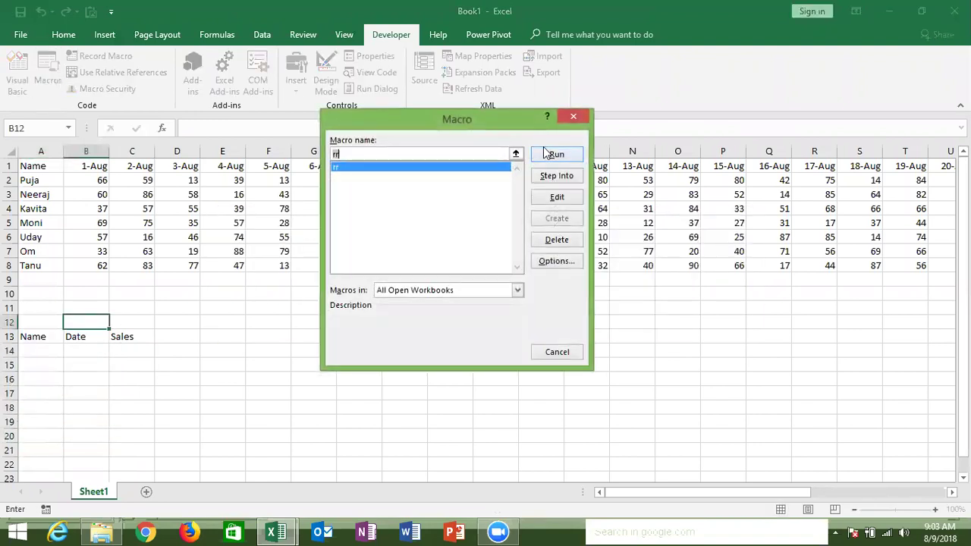
click(545, 152)
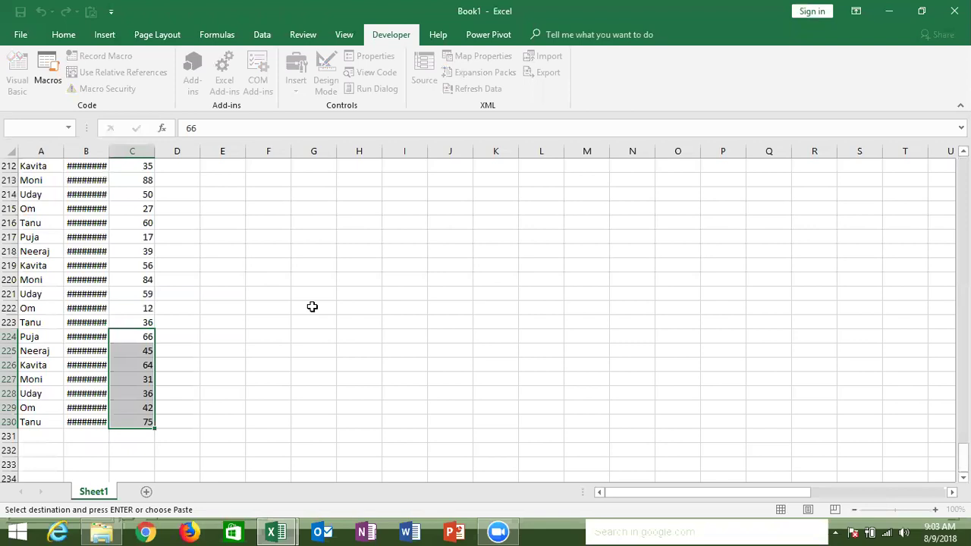
double_click(108, 151)
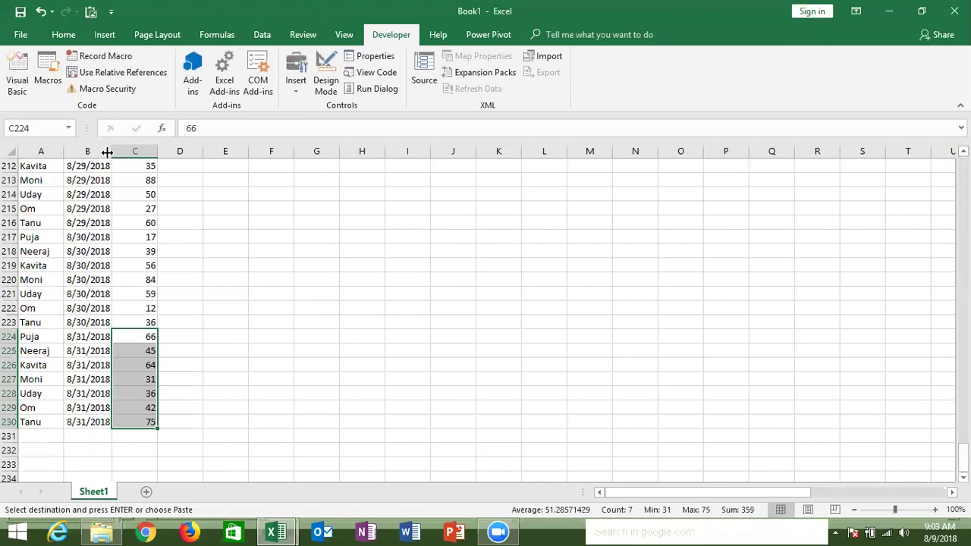
key(Up)
key(Up)
key(Up)
key(Up)
key(Up)
key(Up)
key(Up)
key(Up)
key(Up)
key(Up)
key(Up)
key(Up)
key(Up)
key(Up)
key(Up)
key(Up)
key(Up)
key(Up)
key(Up)
key(Up)
key(Up)
key(Up)
key(Up)
key(Up)
key(Up)
key(Up)
key(Up)
key(Up)
key(Up)
key(Up)
key(Up)
key(Up)
key(Up)
key(Up)
key(Up)
key(Up)
key(Up)
key(Up)
key(Up)
key(Up)
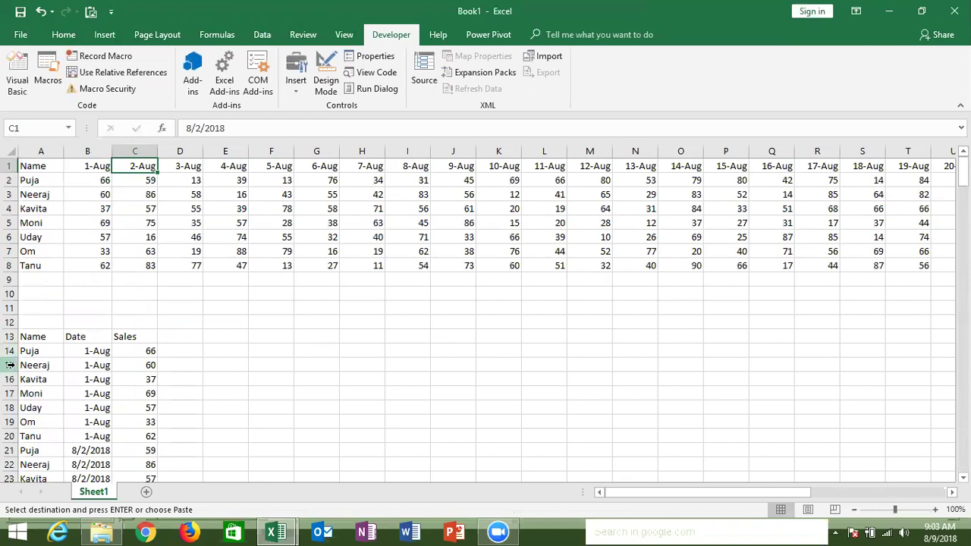
key(alt+Tab)
key(alt+Tab)
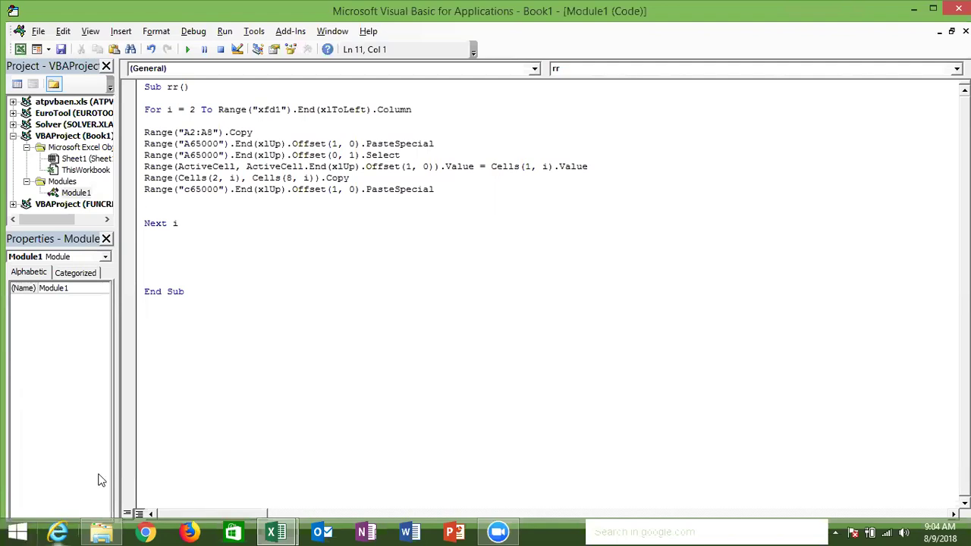
mouse_move(277, 531)
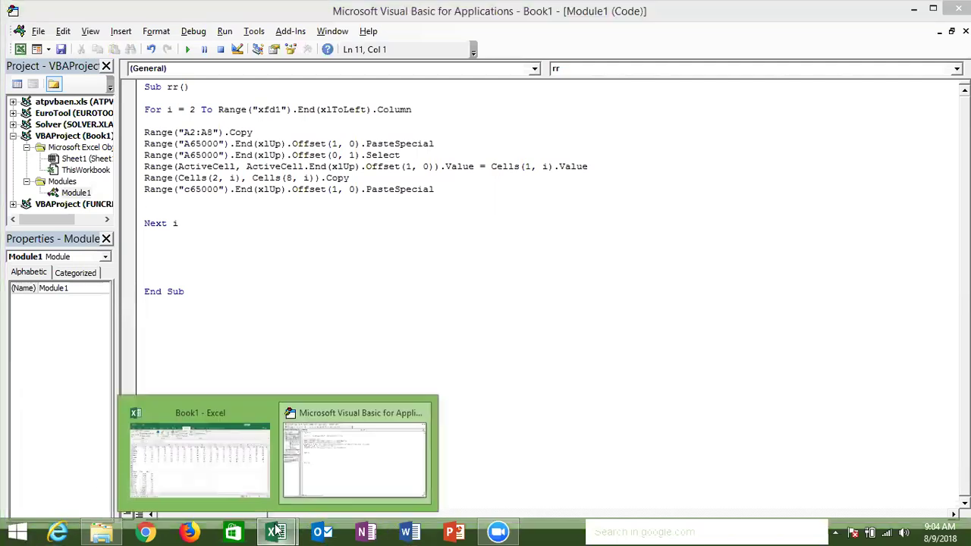
click(241, 483)
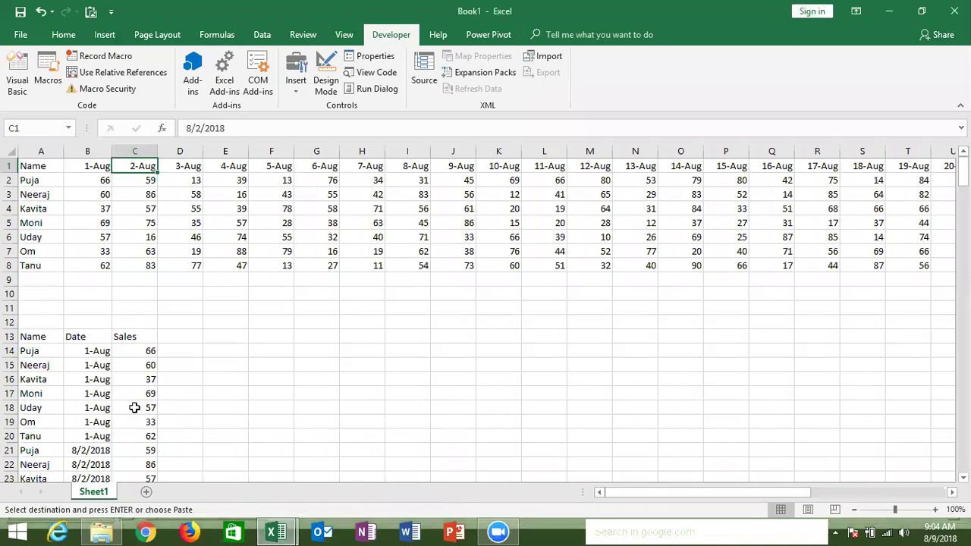
Rename Sheet1 to P-1 and add two new blank sheets.
click(204, 425)
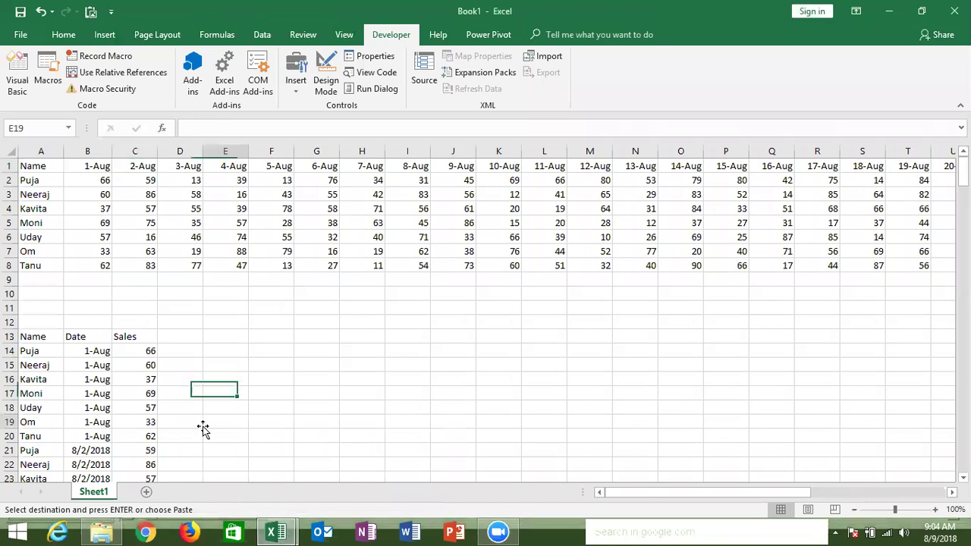
double_click(94, 493)
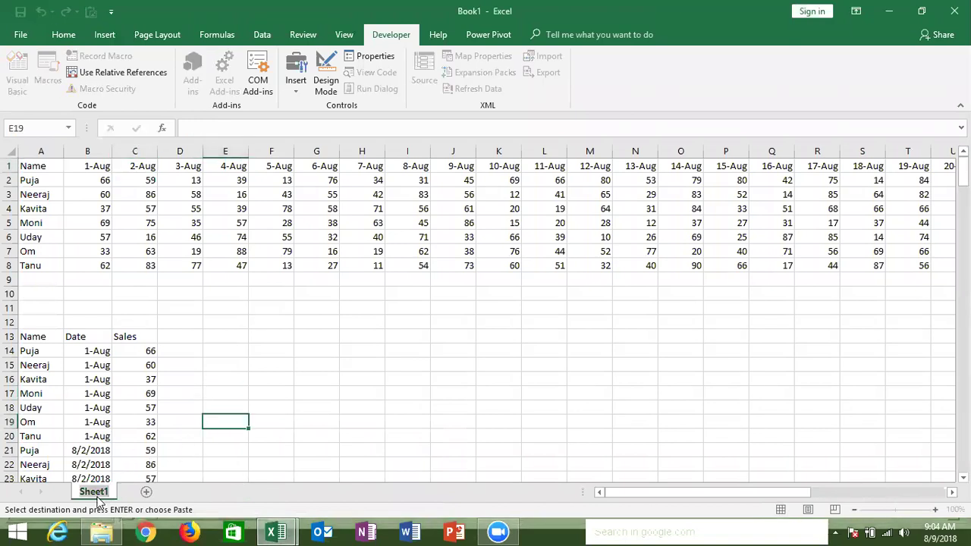
text(P-1)
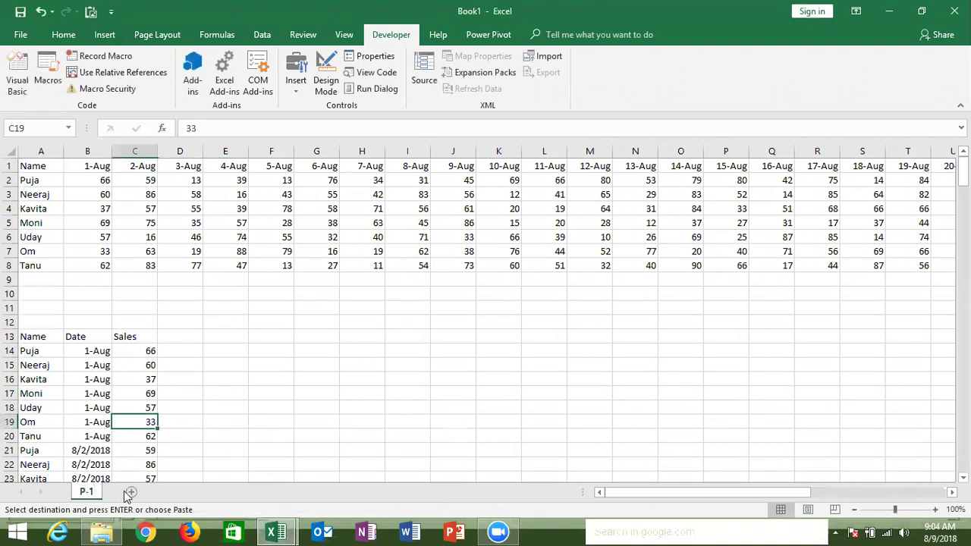
click(131, 491)
click(174, 493)
Rename the two new sheets Bank and Tally.
double_click(125, 492)
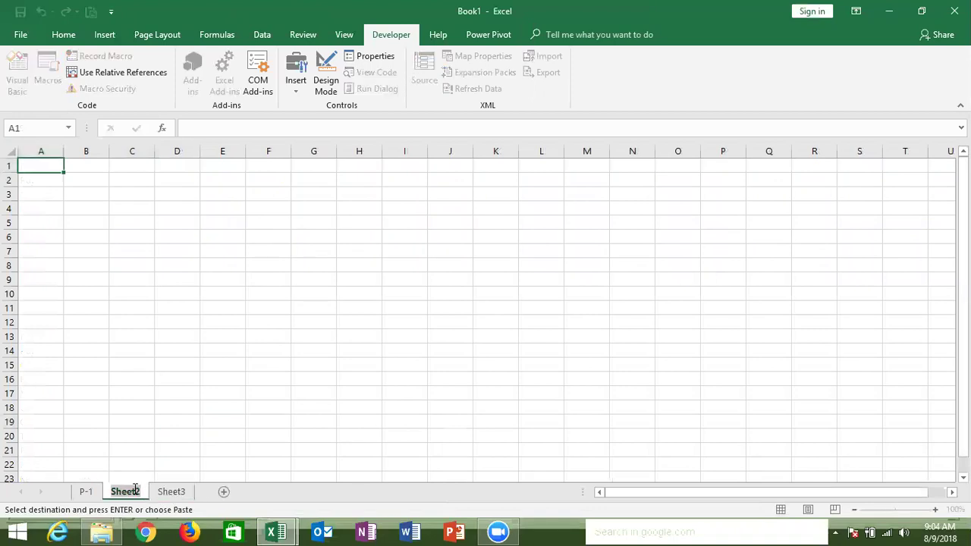
text(B)
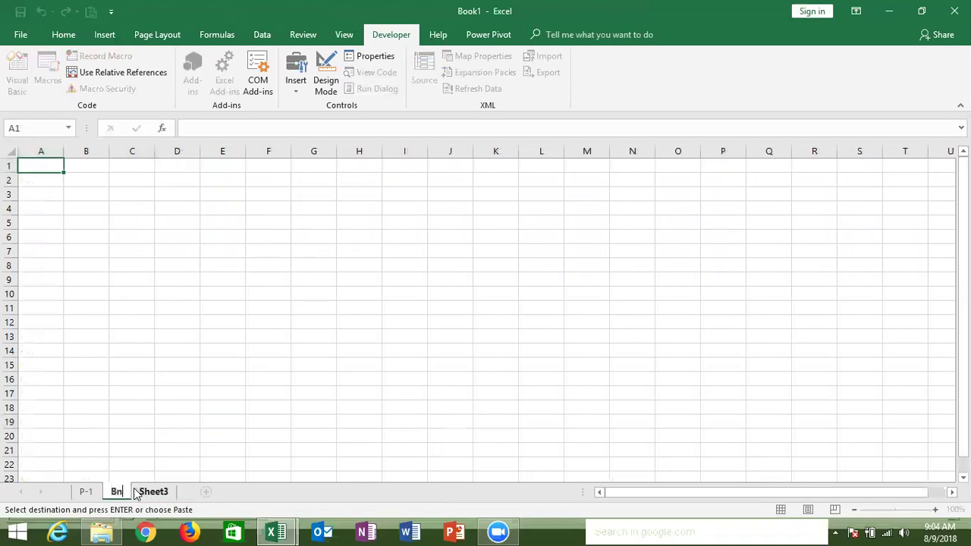
text(an)
text(k)
double_click(159, 491)
text(Ta)
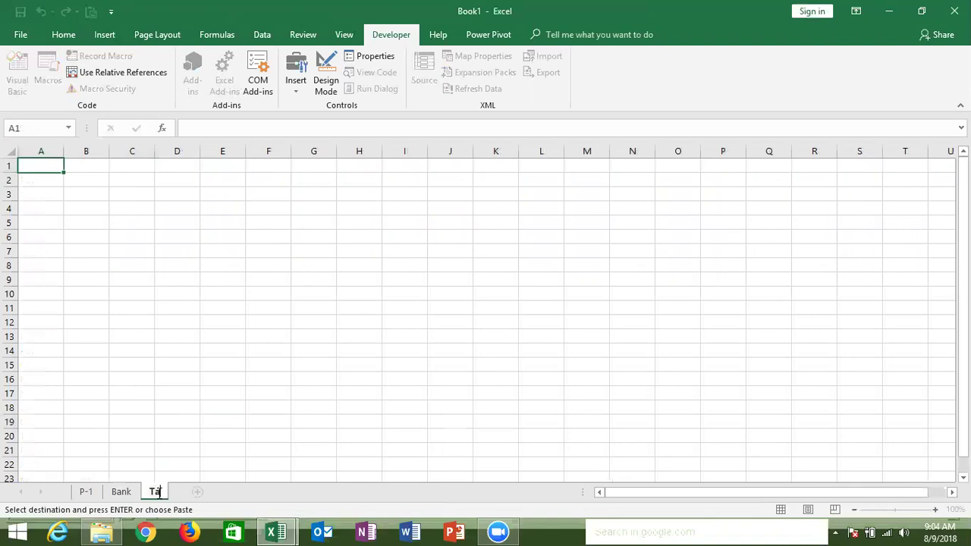
text(lly)
click(140, 380)
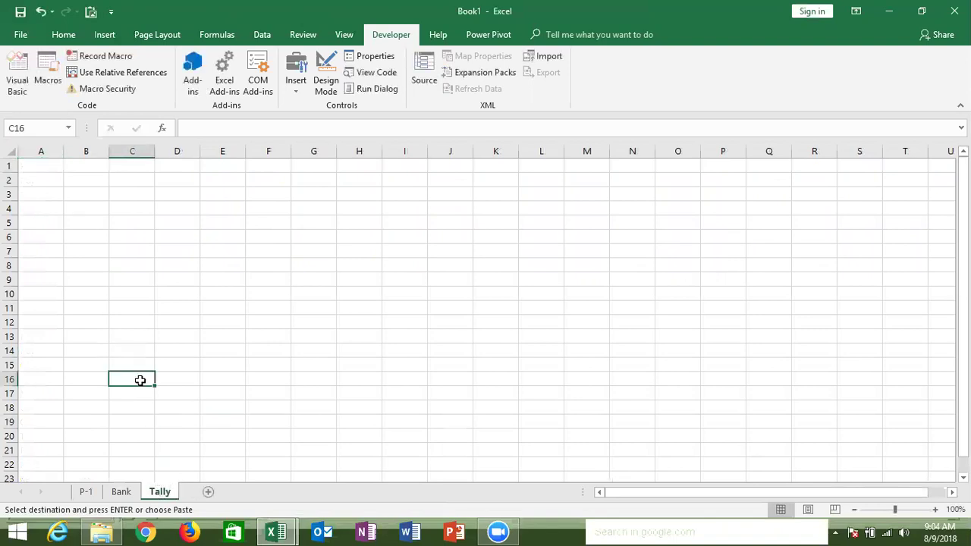
On the Bank sheet, enter the headers A/c and Amt in A1:B1.
click(125, 490)
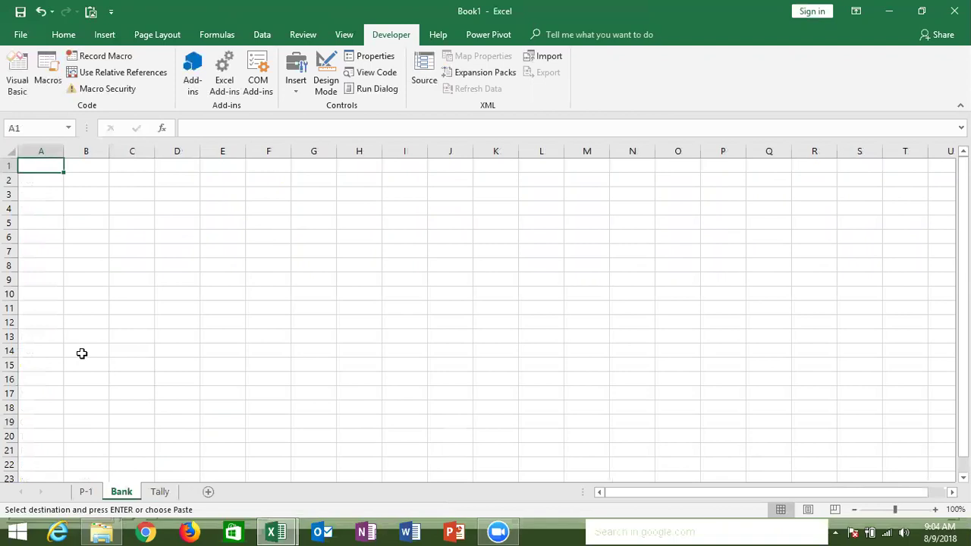
text(A/c)
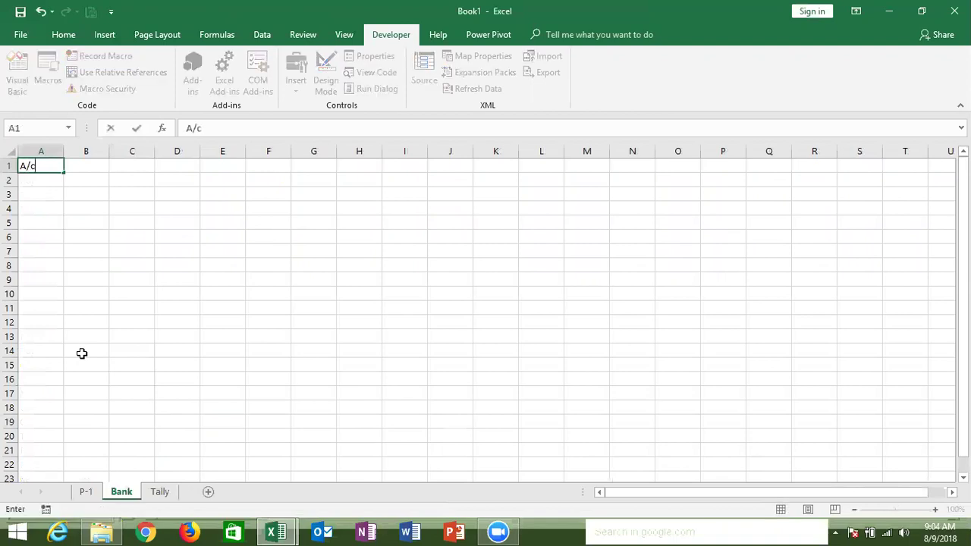
key(Tab)
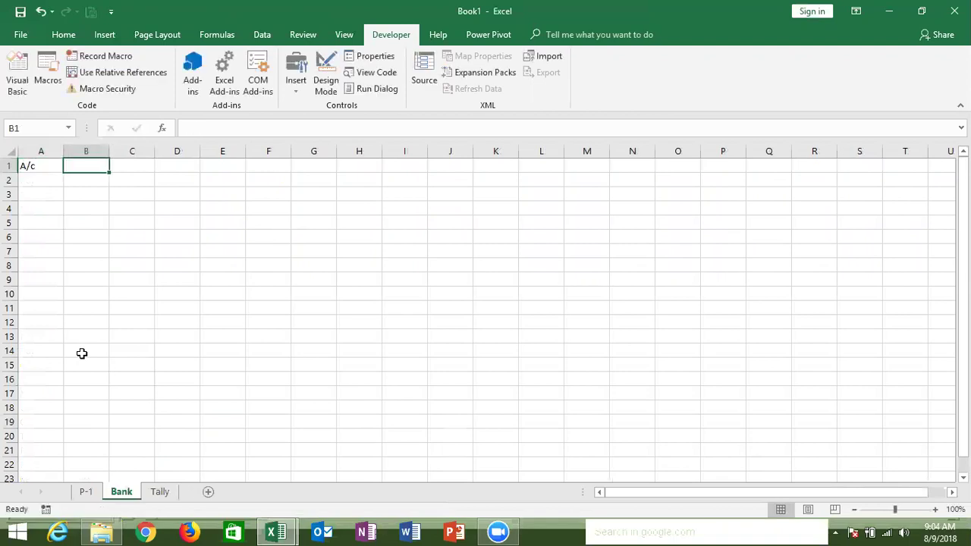
text(Amt)
key(Return)
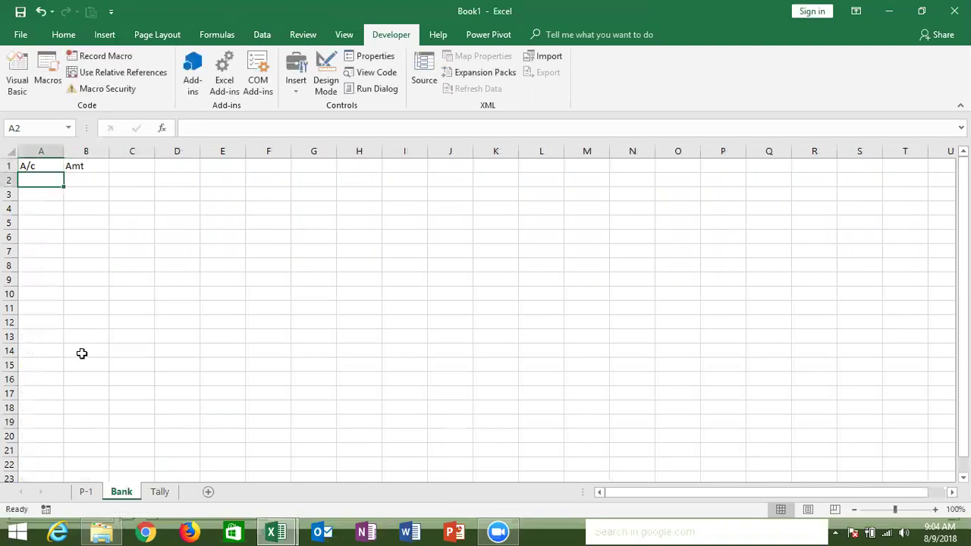
Start a RANDBETWEEN formula in A2, then abandon it and leave A2 empty.
text(=)
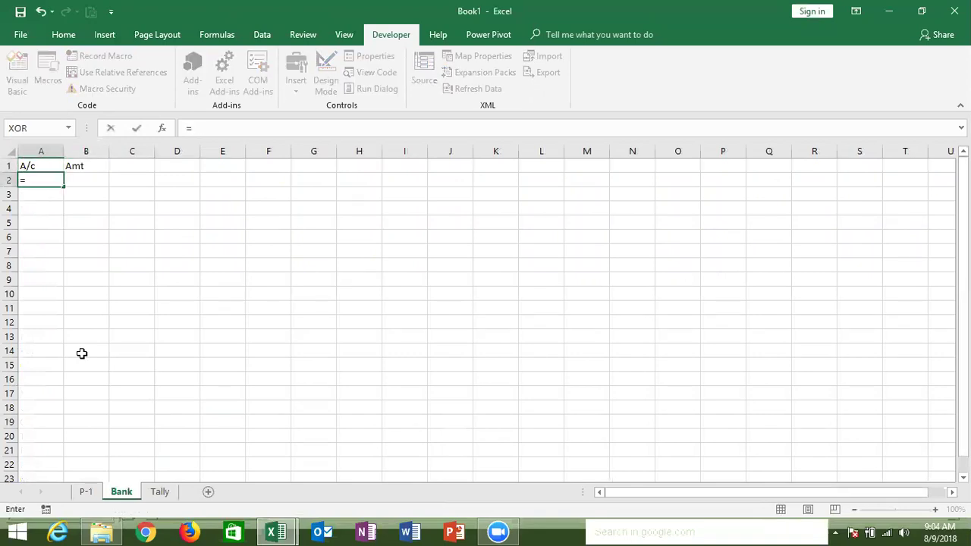
text(r)
key(Down)
key(Down)
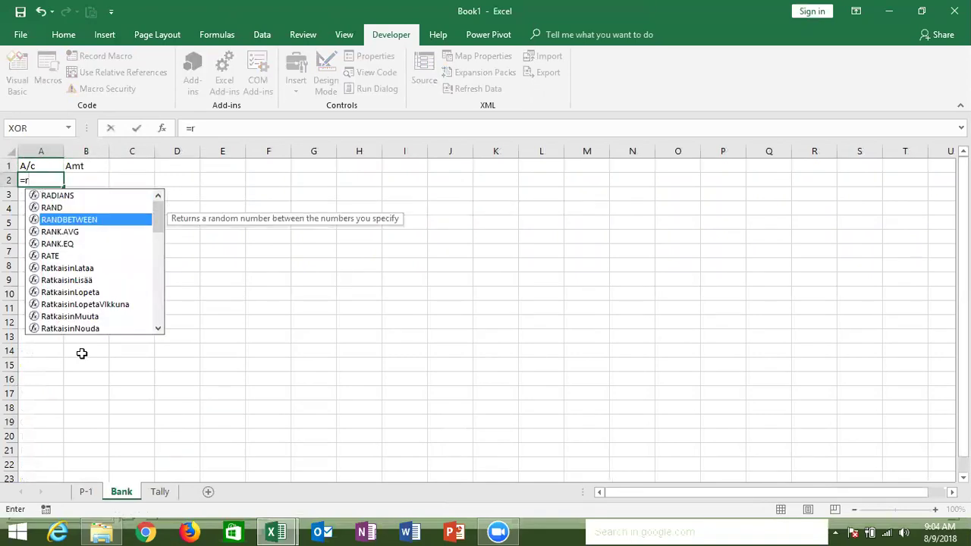
key(Tab)
text(100)
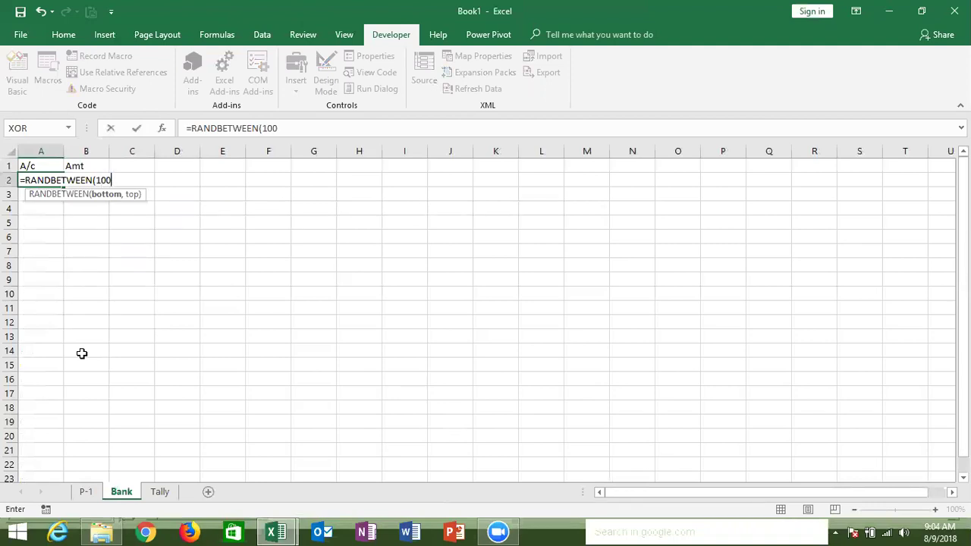
key(BackSpace)
key(BackSpace)
key(BackSpace)
key(Escape)
key(Right)
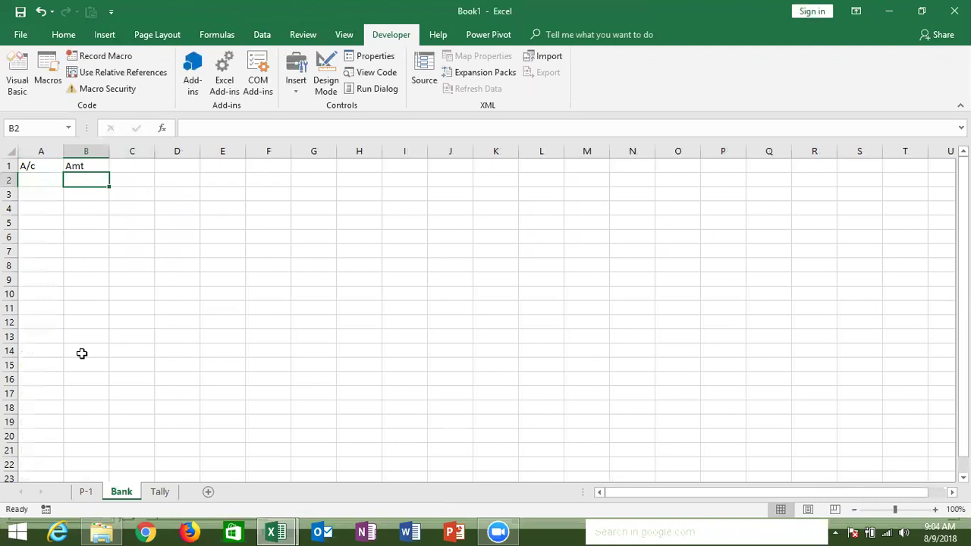
key(Left)
Enter 1 in A2 and copy it down column A to row 181.
text(1)
key(Return)
key(Up)
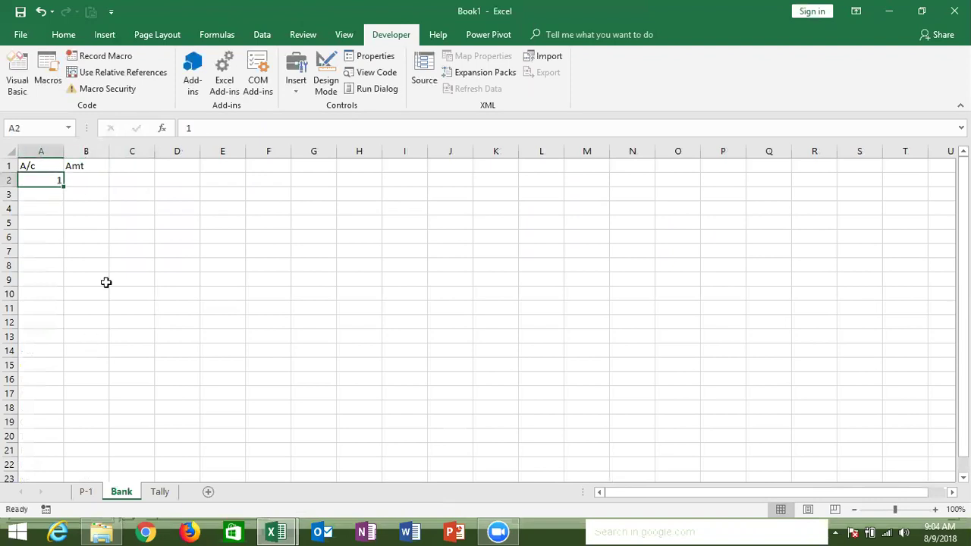
drag(64, 186, 65, 410)
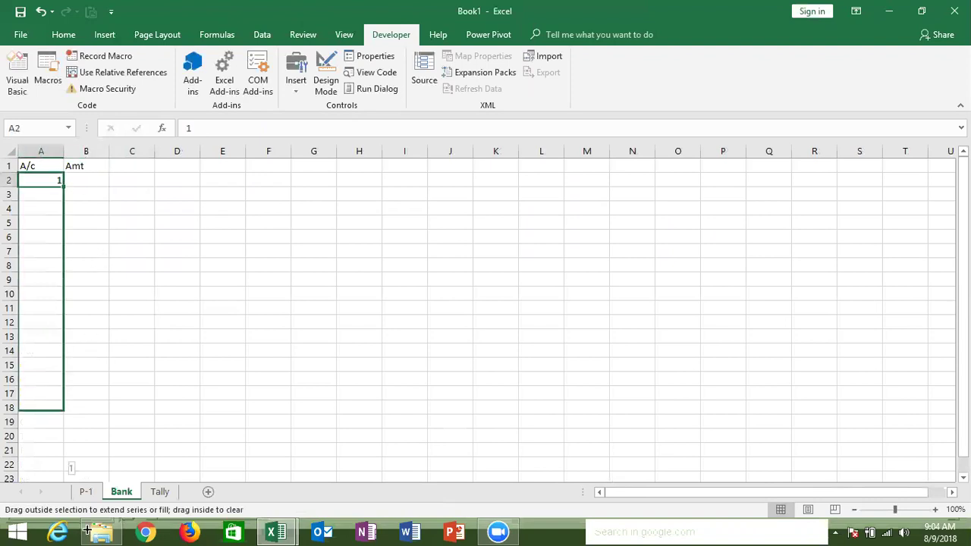
drag(87, 531, 87, 529)
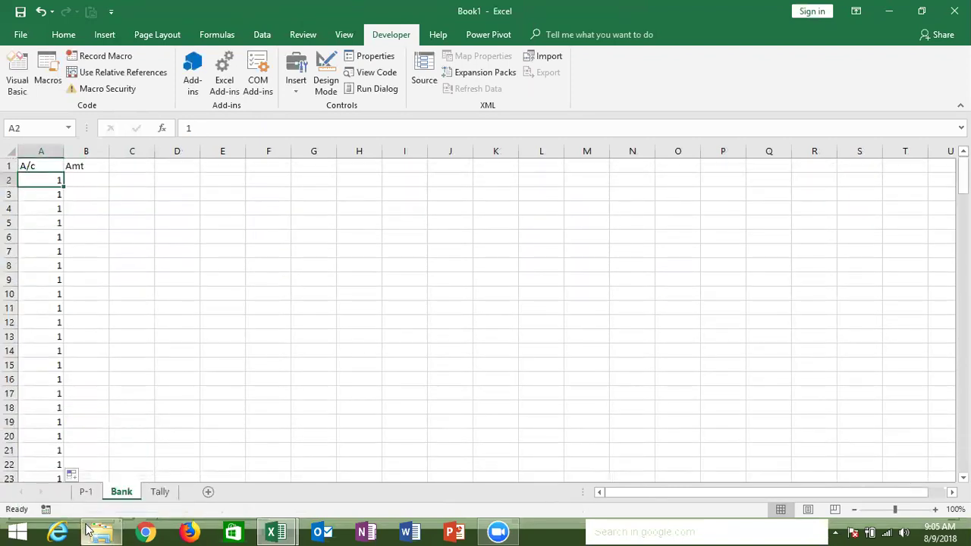
Enter 2 in A3 and fill the 1, 2 series down to 180 in A181.
key(Right)
key(F2)
key(Escape)
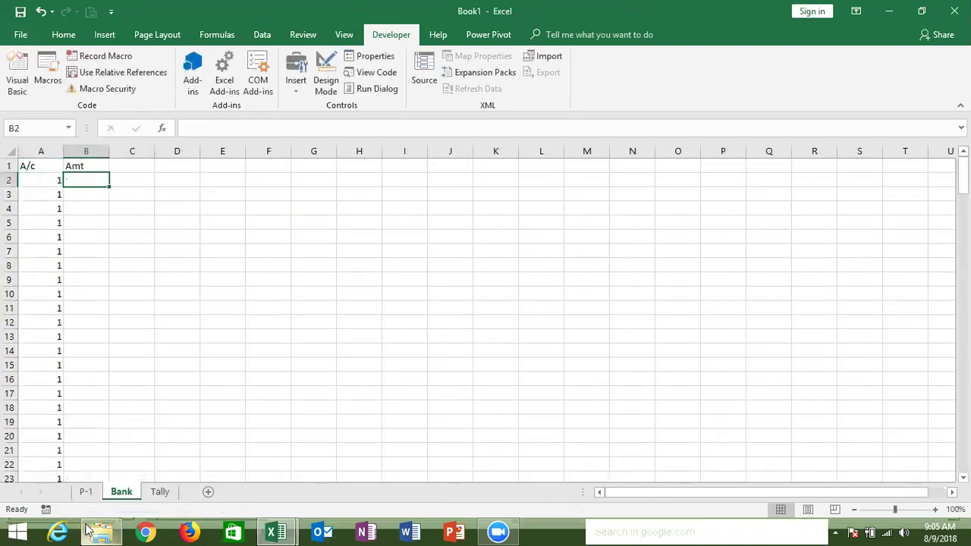
key(Left)
key(Down)
text(2)
key(Up)
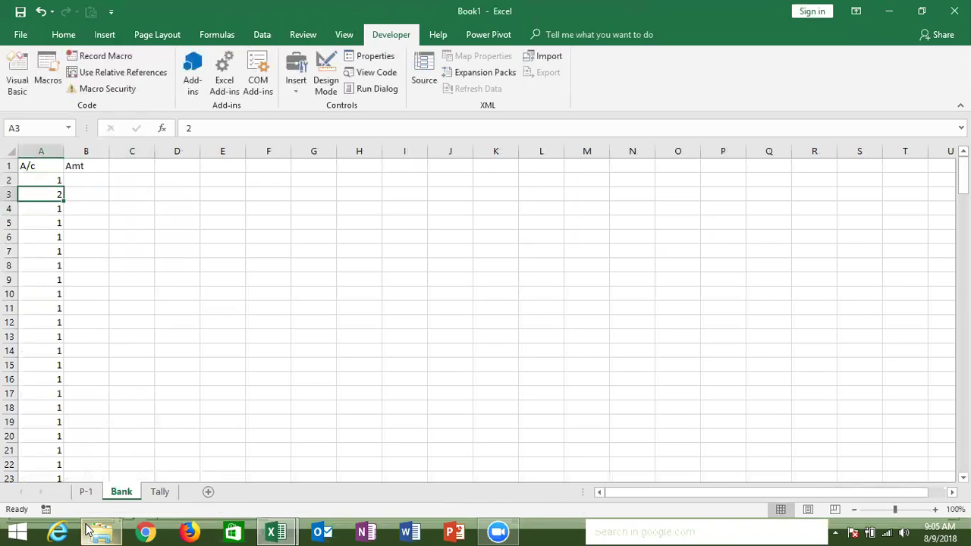
key(shift+Down)
drag(66, 199, 66, 199)
double_click(65, 199)
key(ctrl+Down)
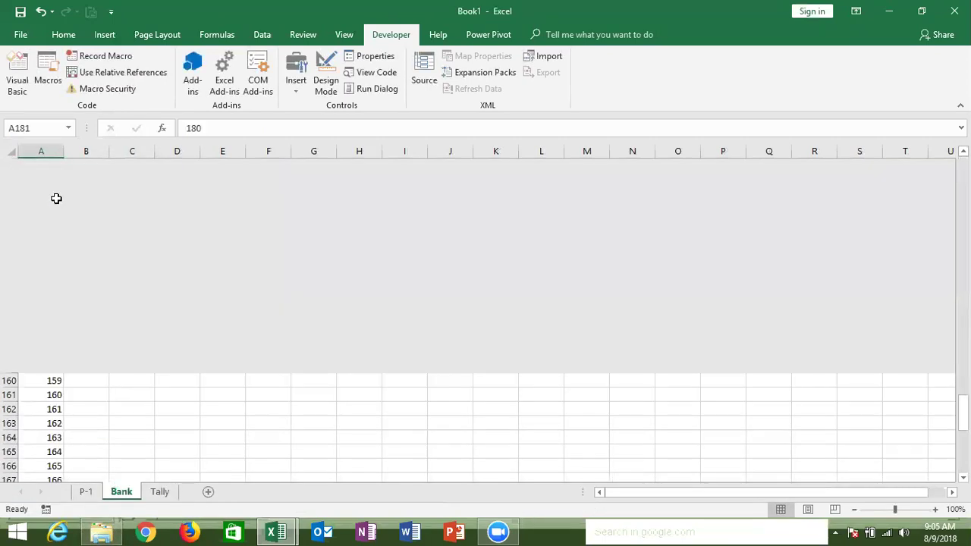
Enter =RANDBETWEEN(1000,9000) in cell B2 under Amt.
scroll(56, 199, up, 4)
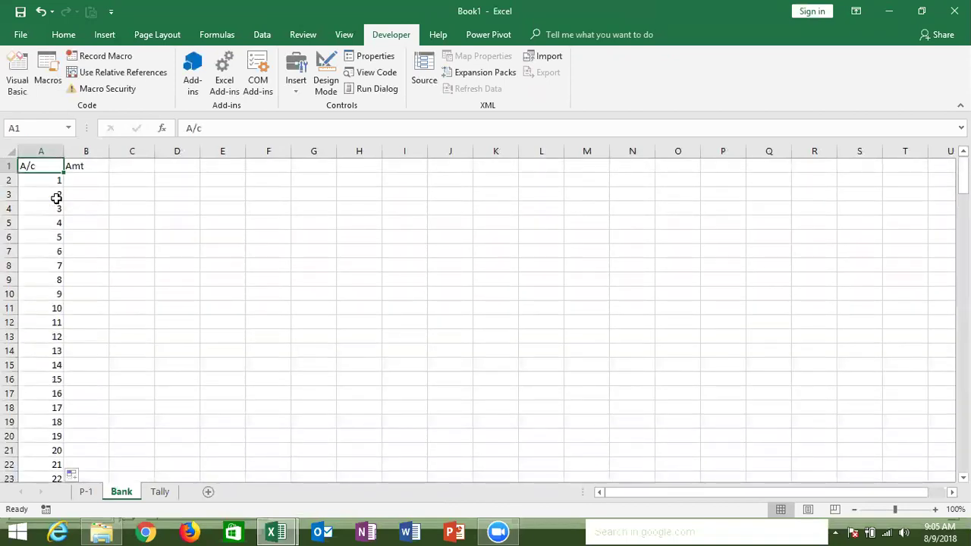
key(Right)
key(Down)
text(=ra)
key(Down)
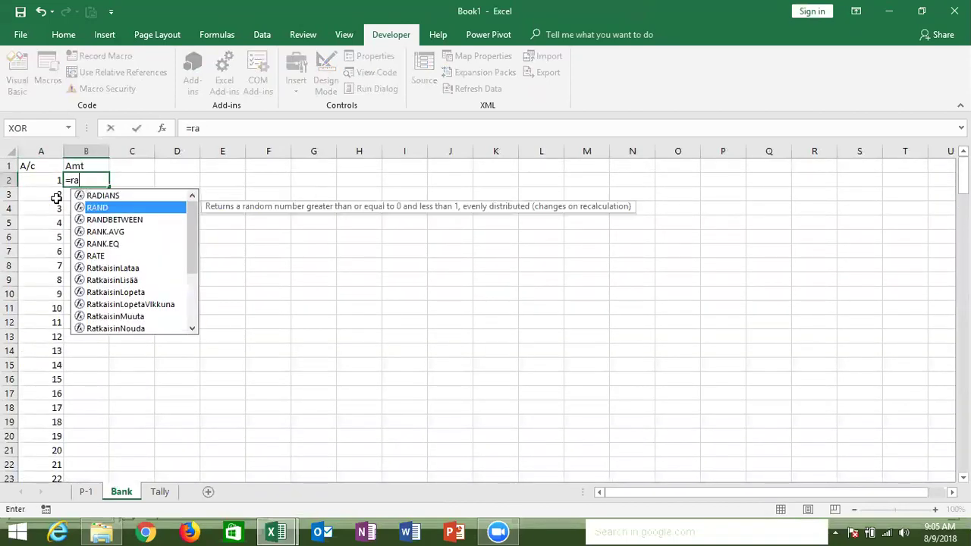
key(Down)
key(Tab)
text(0)
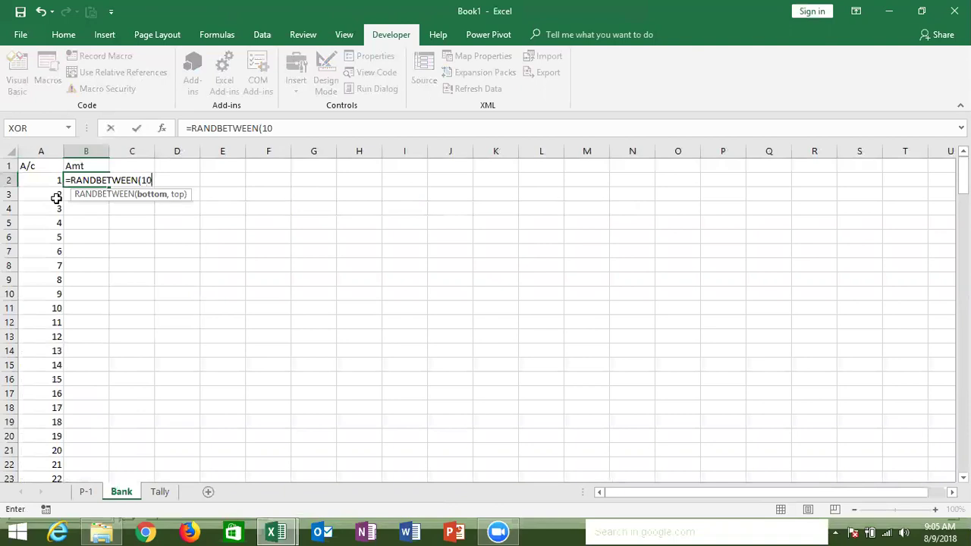
text(00,9000)
key(ctrl+Return)
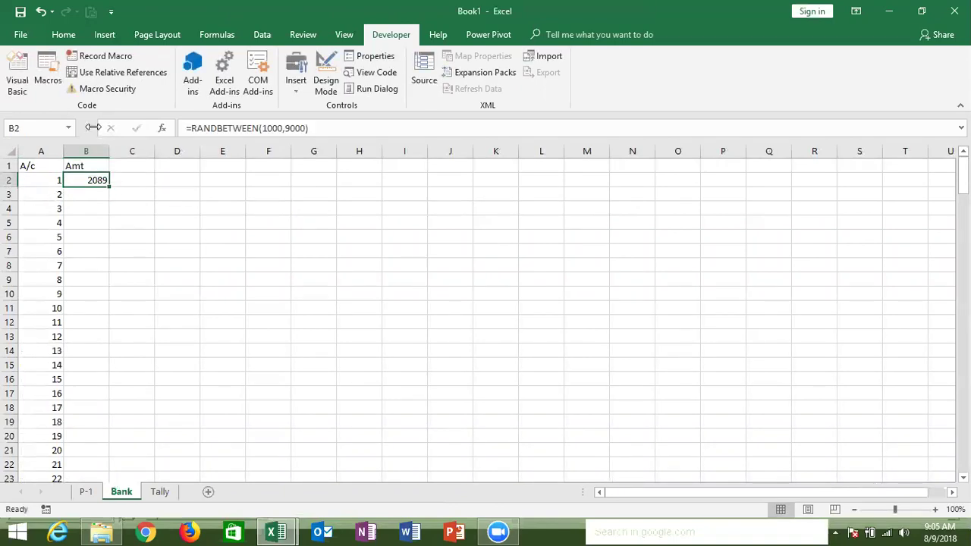
Fill the formula down to B181 and paste the amounts back as fixed values.
double_click(106, 186)
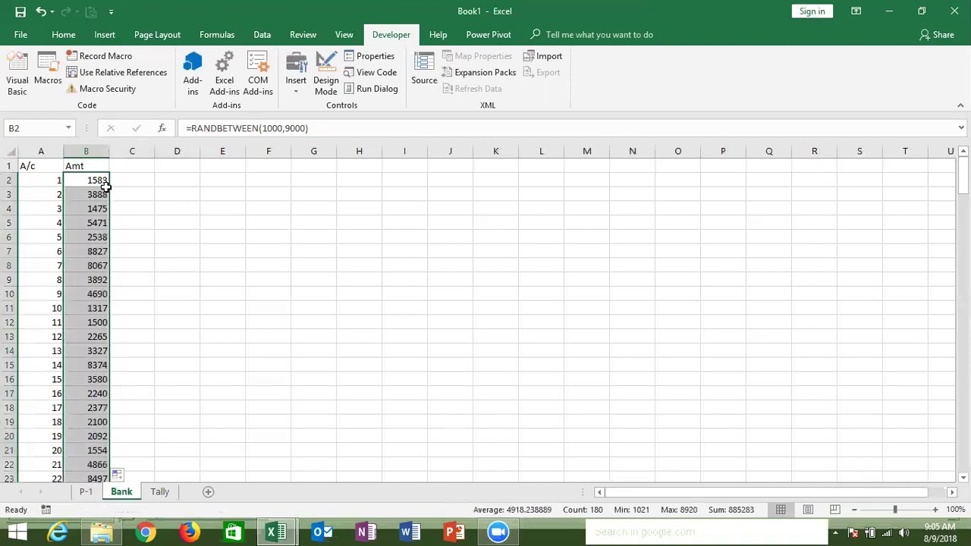
key(ctrl+c)
click(63, 34)
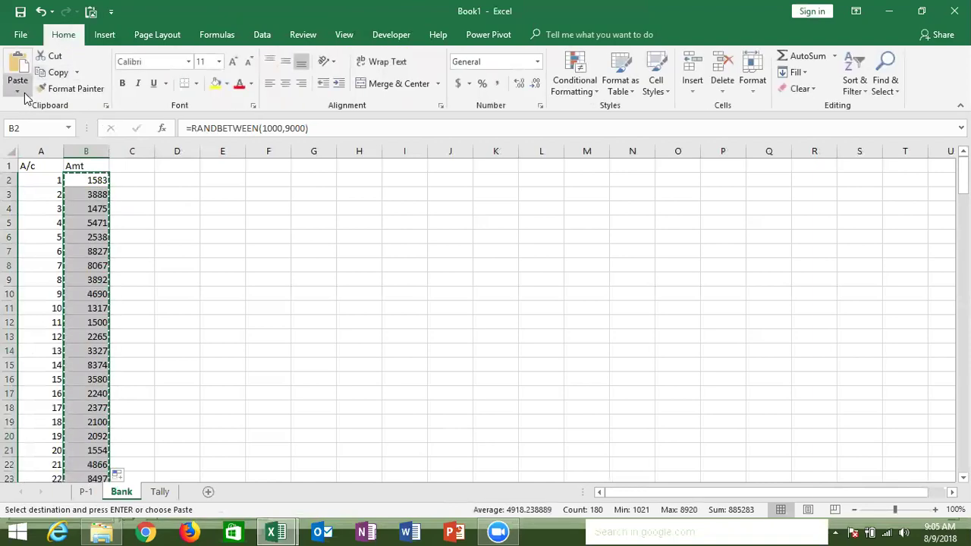
click(17, 91)
click(15, 182)
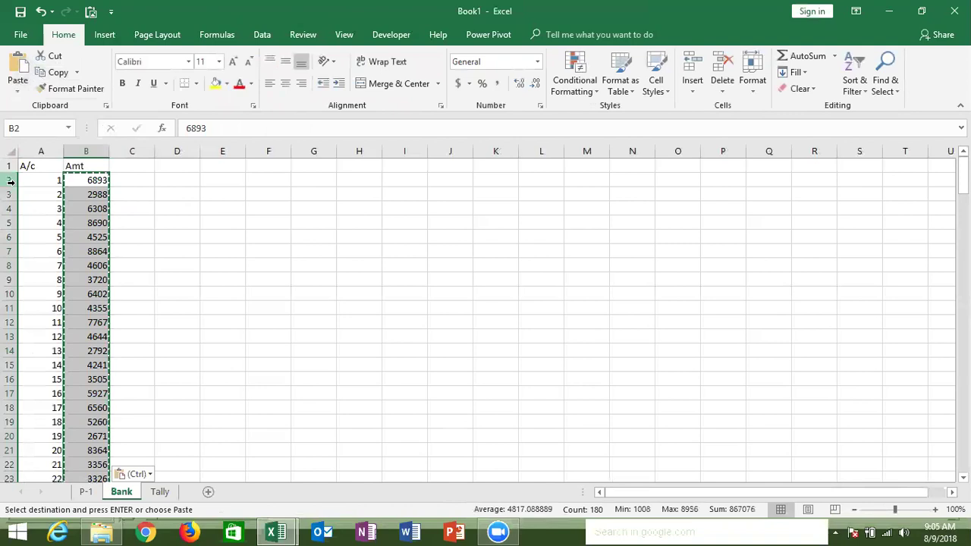
key(Escape)
Select and copy the whole A/c and Amt table, A1:B181.
click(80, 196)
key(Up)
key(Left)
key(Up)
key(shift+Right)
key(ctrl+shift+Down)
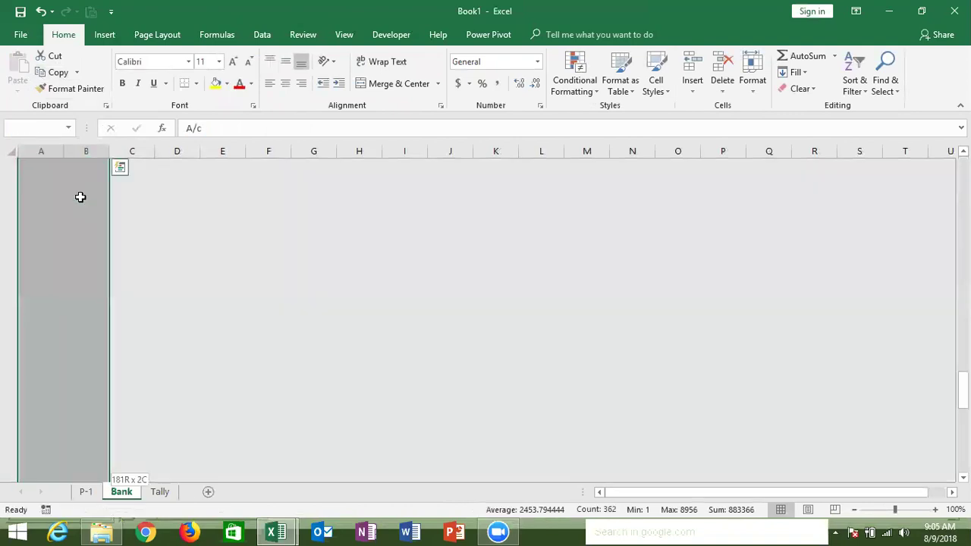
key(ctrl+c)
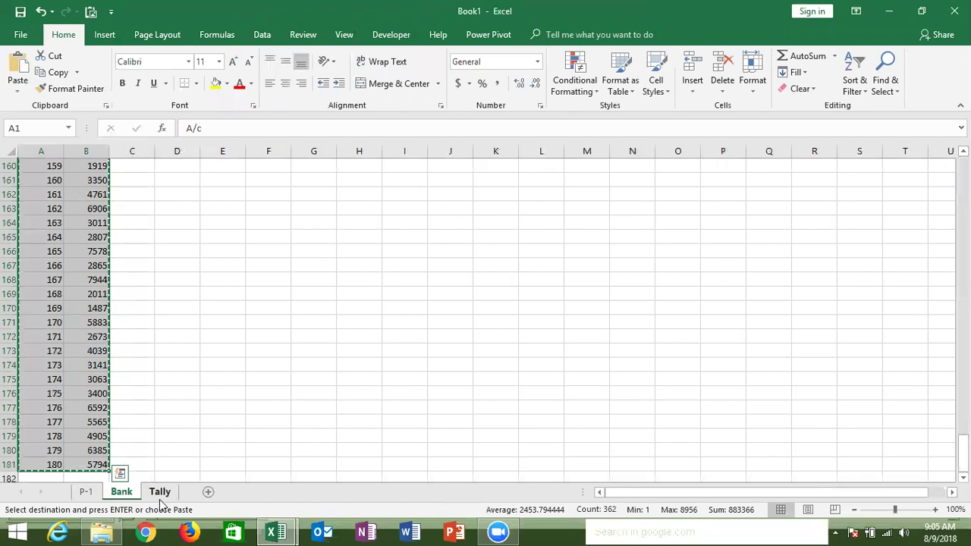
Paste the copied Bank table into A1 of the Tally sheet.
click(160, 493)
click(47, 166)
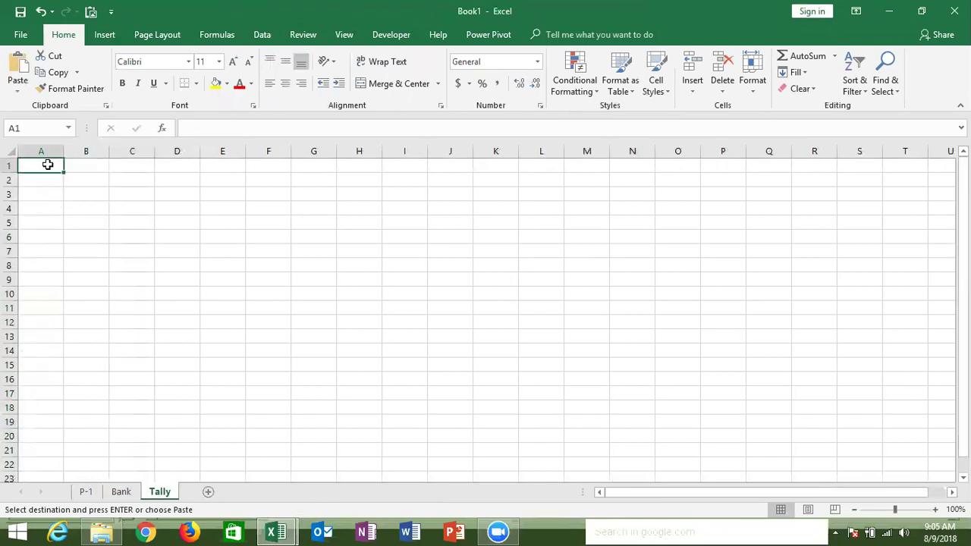
key(ctrl+v)
Rename the first account HDFC-1 and fill HDFC-2 onward down column A.
click(46, 176)
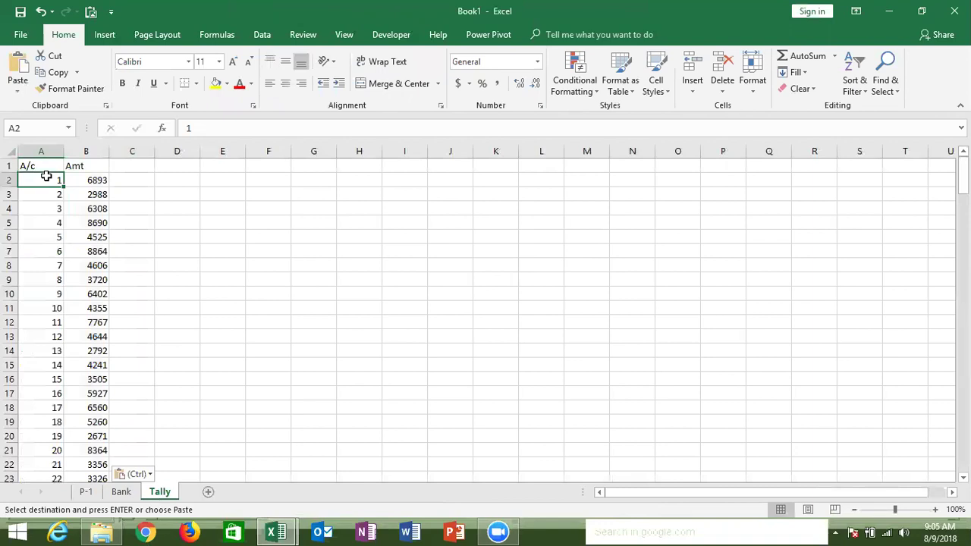
text(HDFC-1)
key(Return)
click(46, 179)
double_click(64, 186)
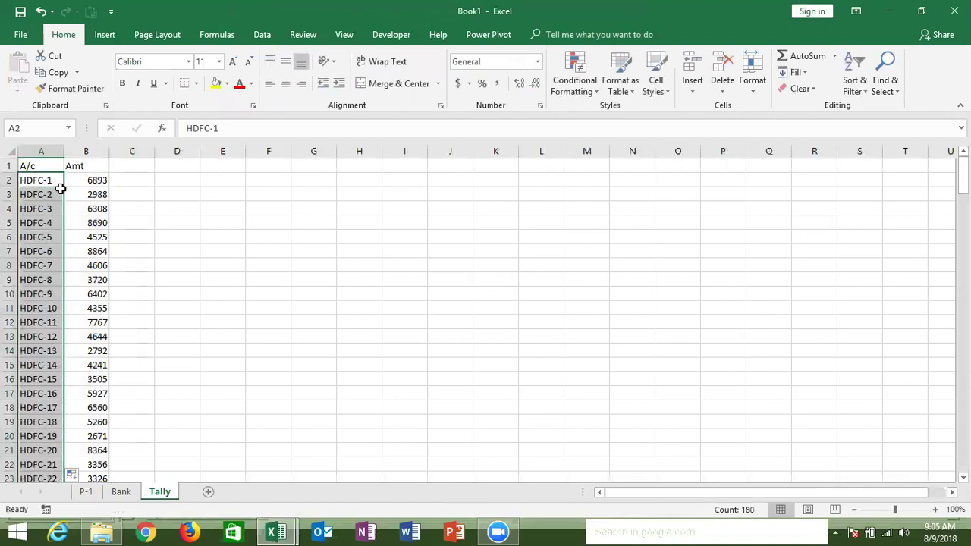
click(47, 270)
click(47, 279)
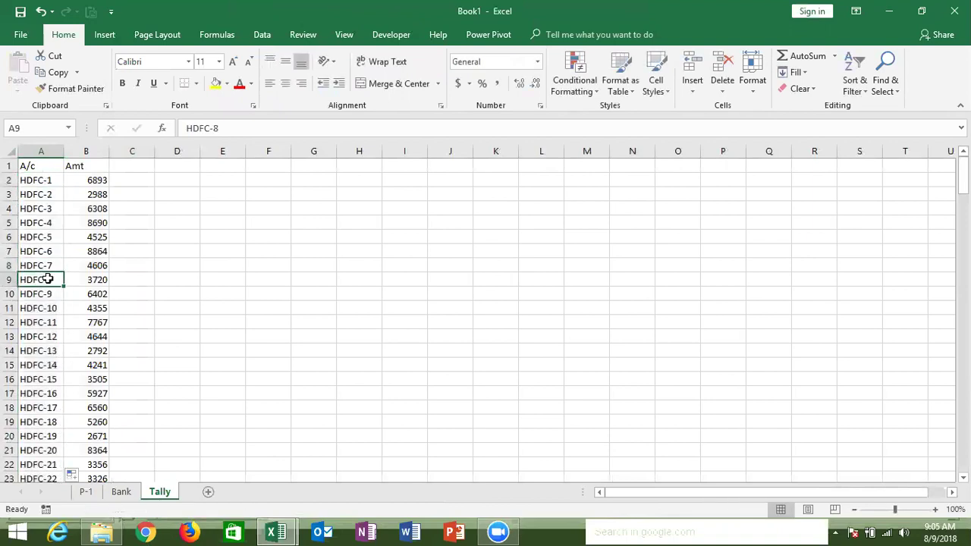
Change accounts A9 to SBI-8, A18 to IBDI-17 and A21 to 20-UKO.
text(SBI-8)
key(Return)
click(37, 410)
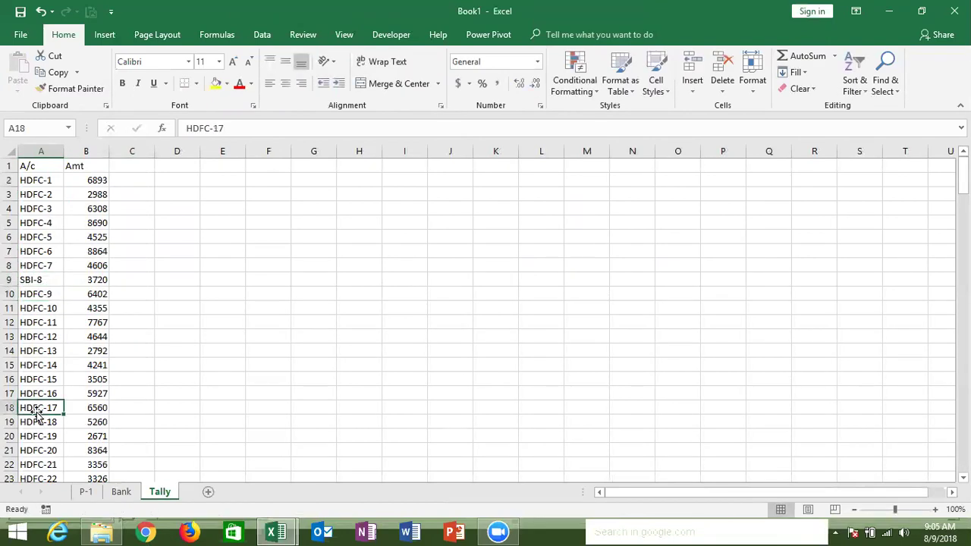
text(IBDI)
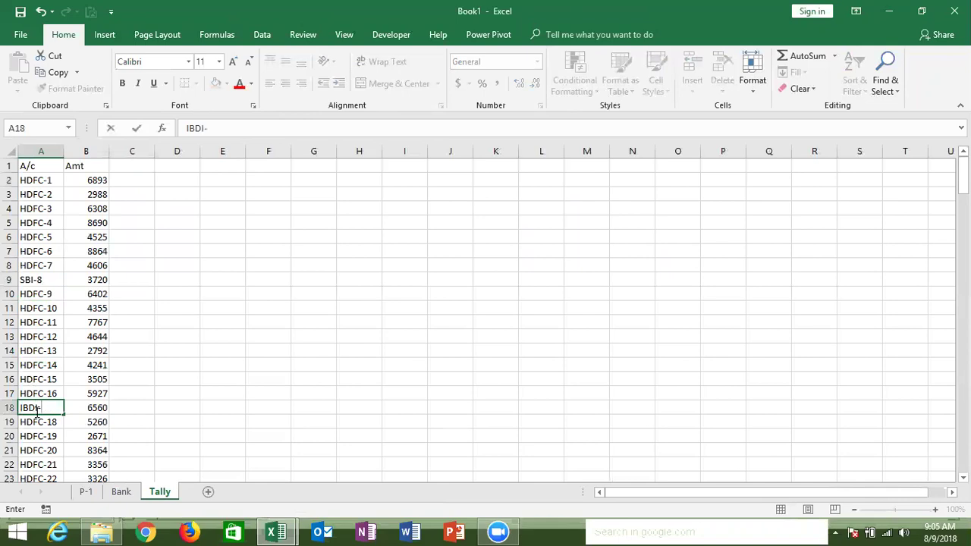
key(Return)
click(33, 447)
text(17)
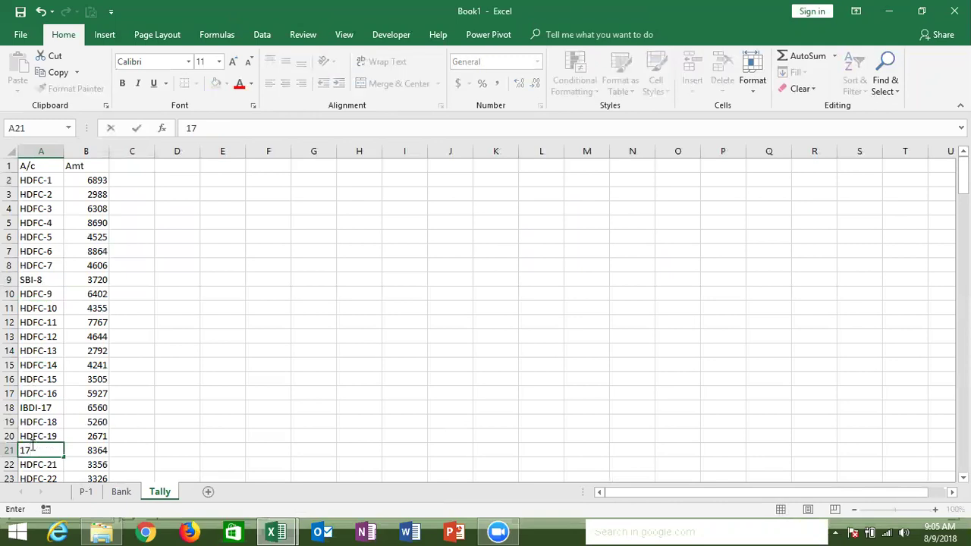
key(Escape)
text(20-U)
text(KO)
key(Return)
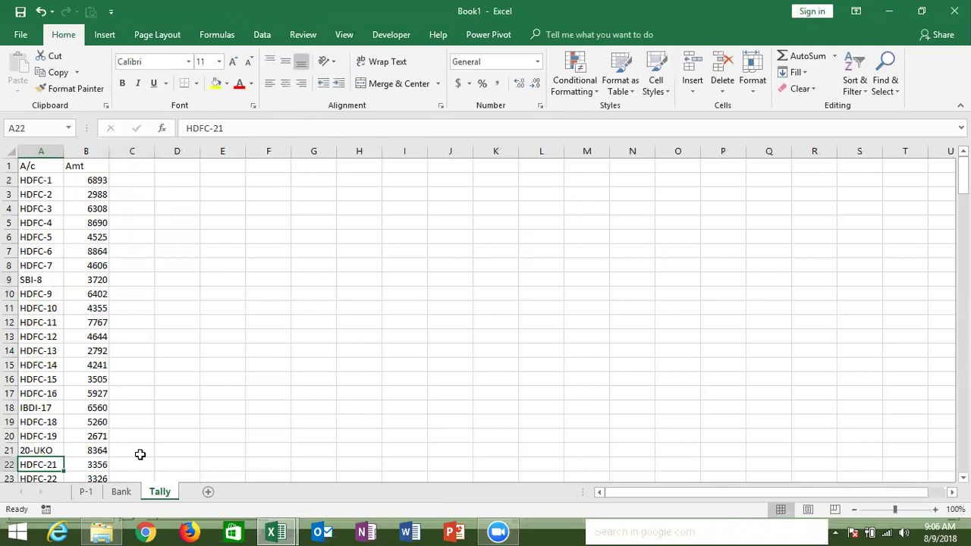
Edit A16 to HDFC/15, A15 to HDFC.14 and A22 to HDFC21.
click(47, 379)
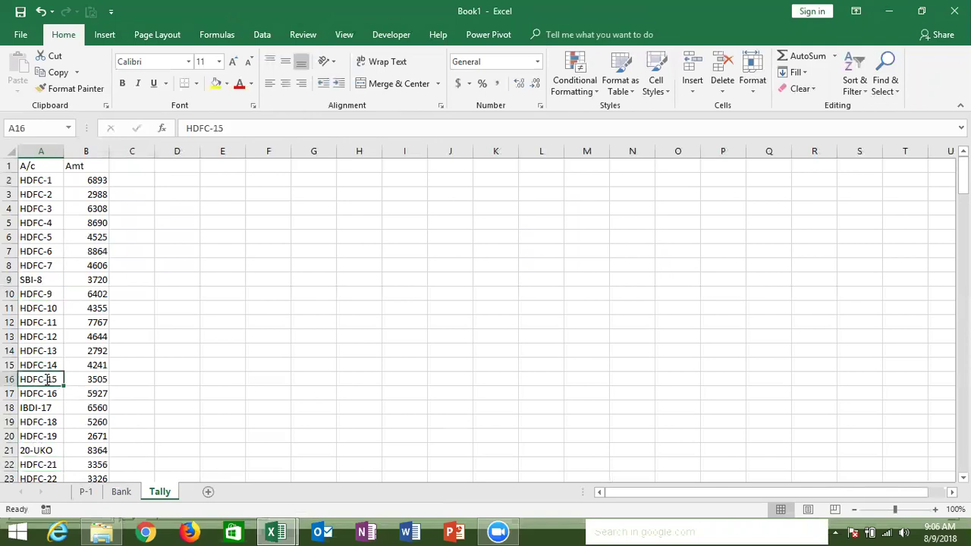
double_click(47, 379)
key(BackSpace)
text(/)
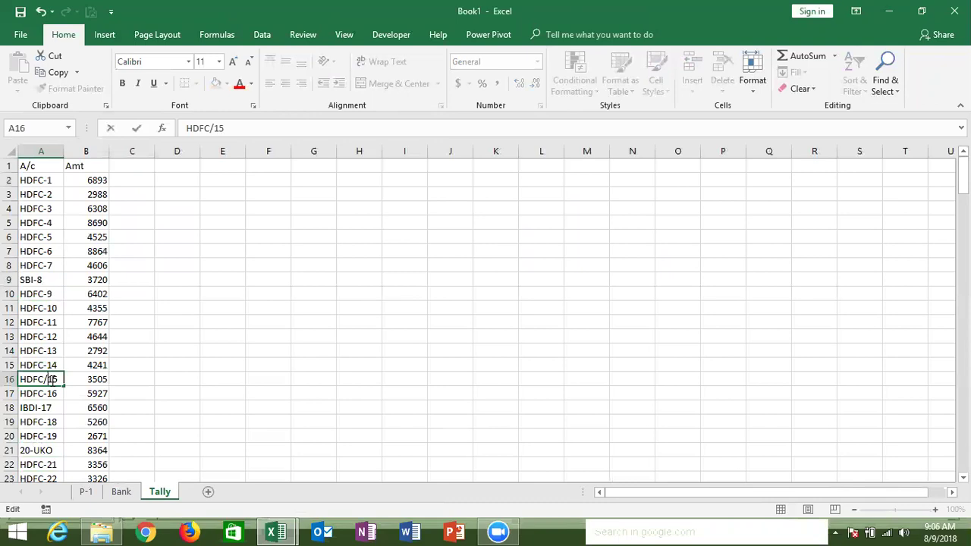
key(Return)
drag(52, 375, 50, 365)
double_click(49, 364)
key(BackSpace)
text(.)
key(Return)
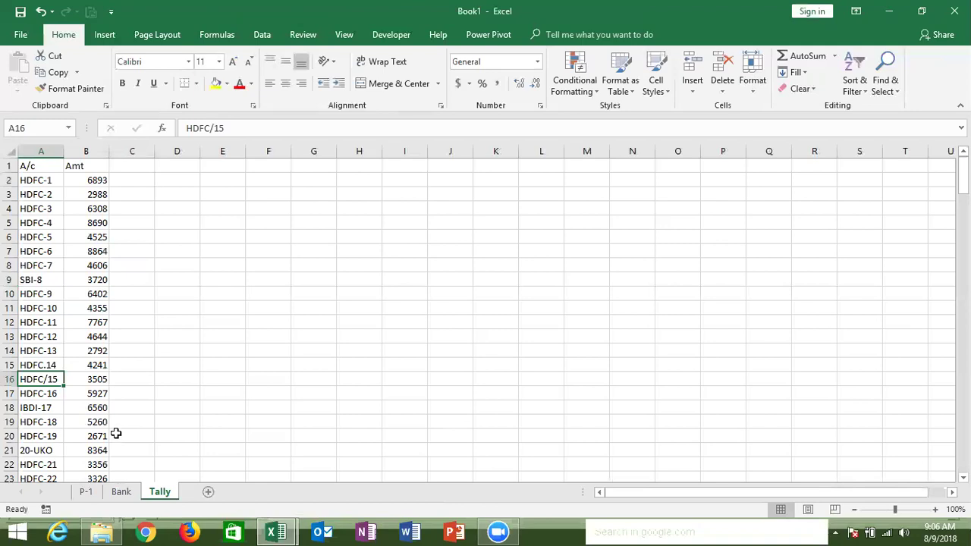
double_click(47, 464)
key(BackSpace)
key(Return)
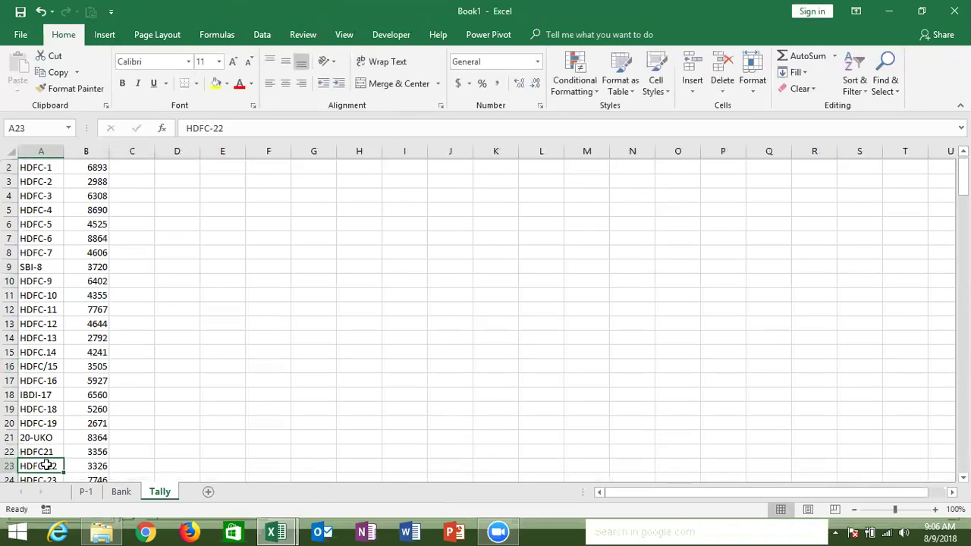
With the Bank sheet showing, save as macro-enabled Loop_Project.xlsm in D:\DVD\VBA and close Excel.
click(121, 492)
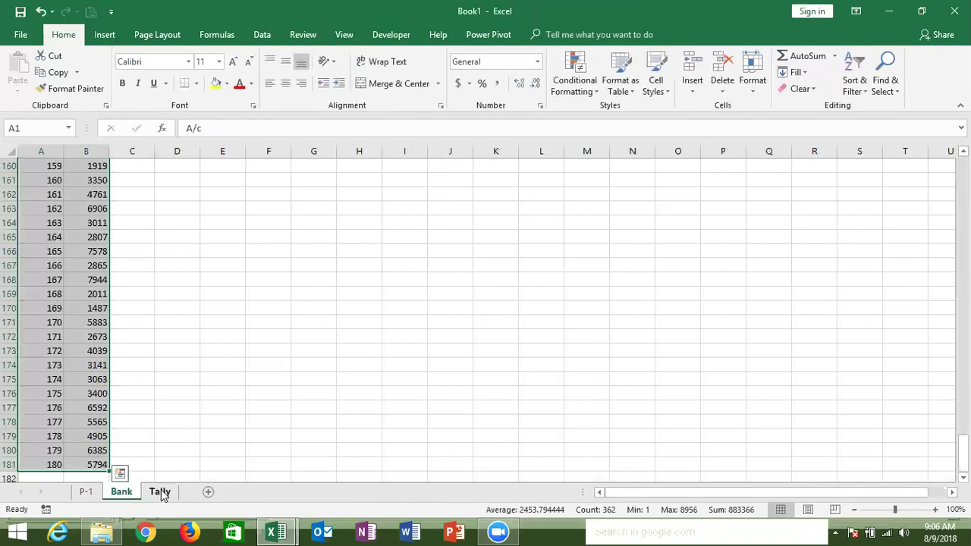
key(ctrl+Home)
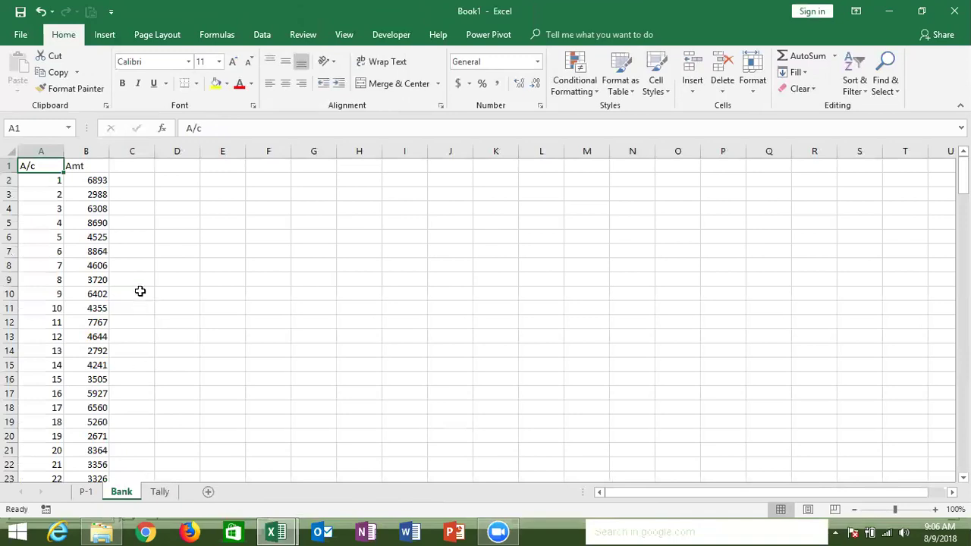
click(140, 291)
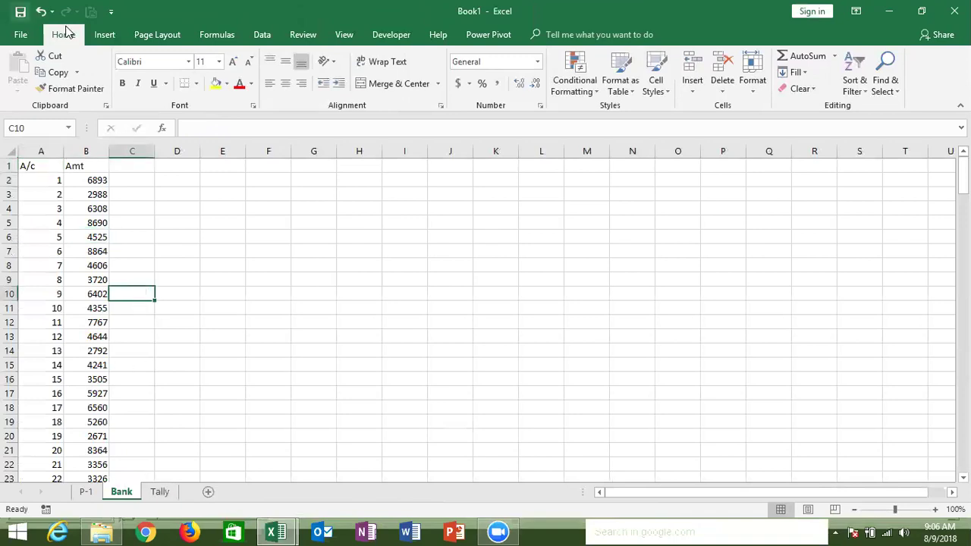
key(alt+f)
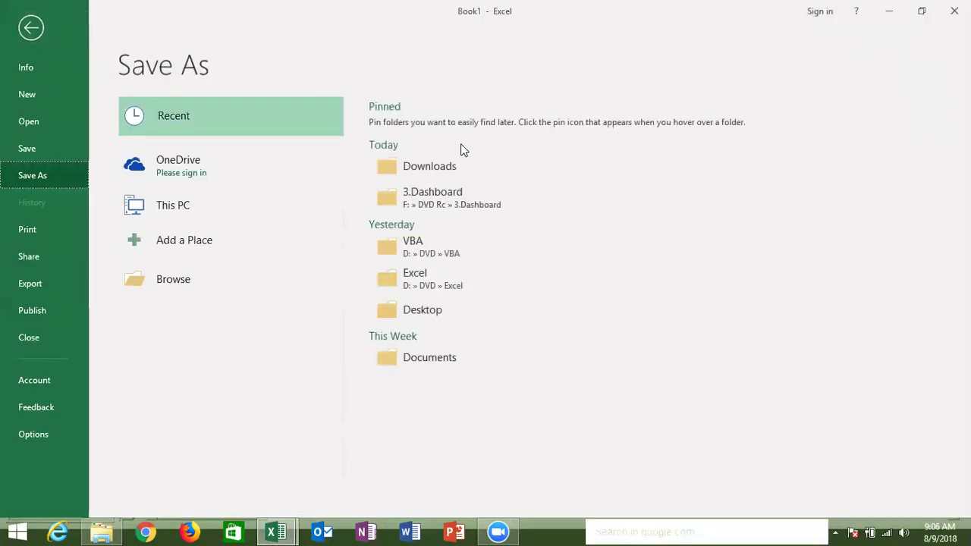
click(452, 260)
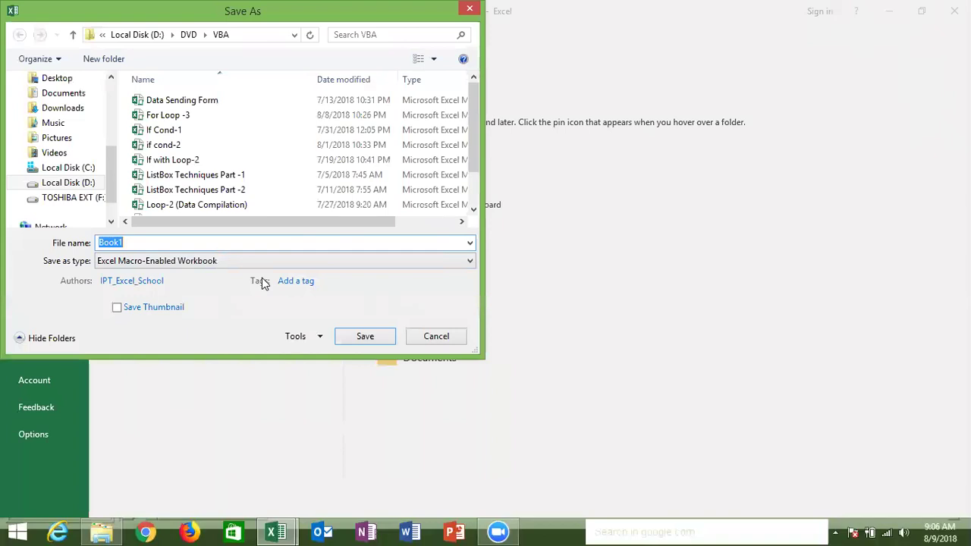
text(Loop)
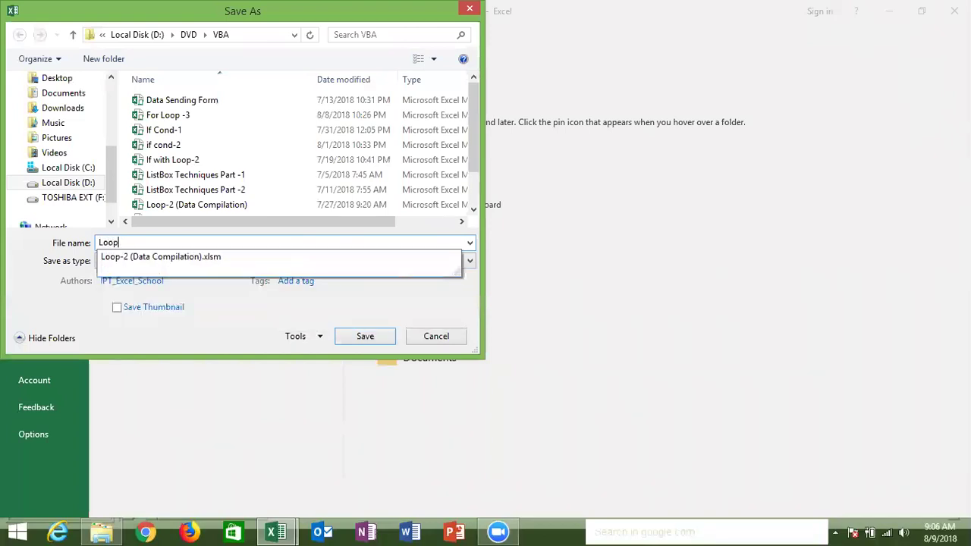
text(_Proje)
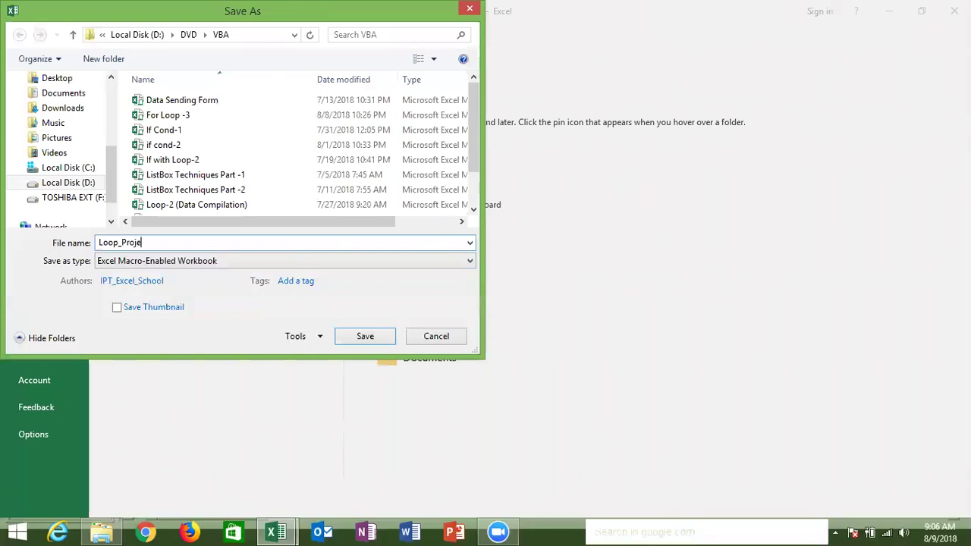
text(t)
click(377, 336)
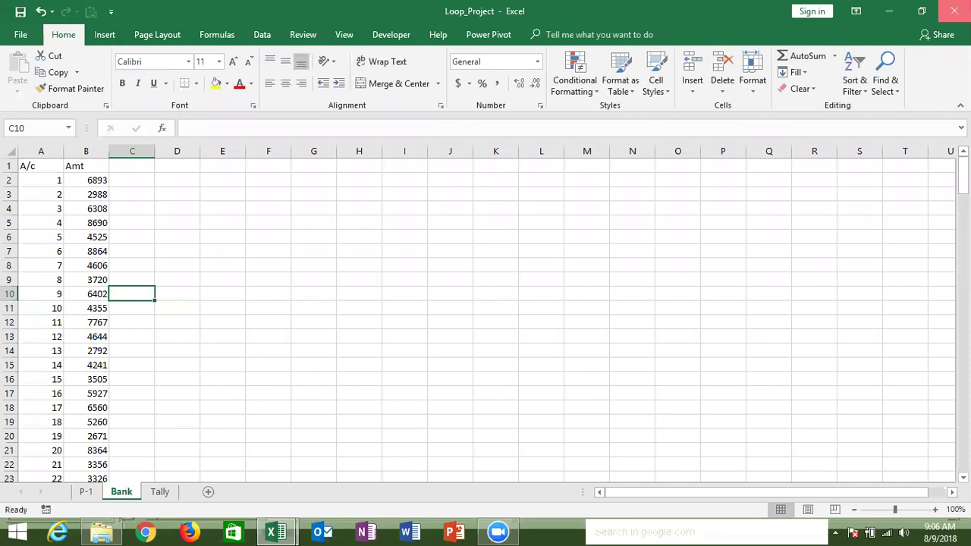
click(951, 11)
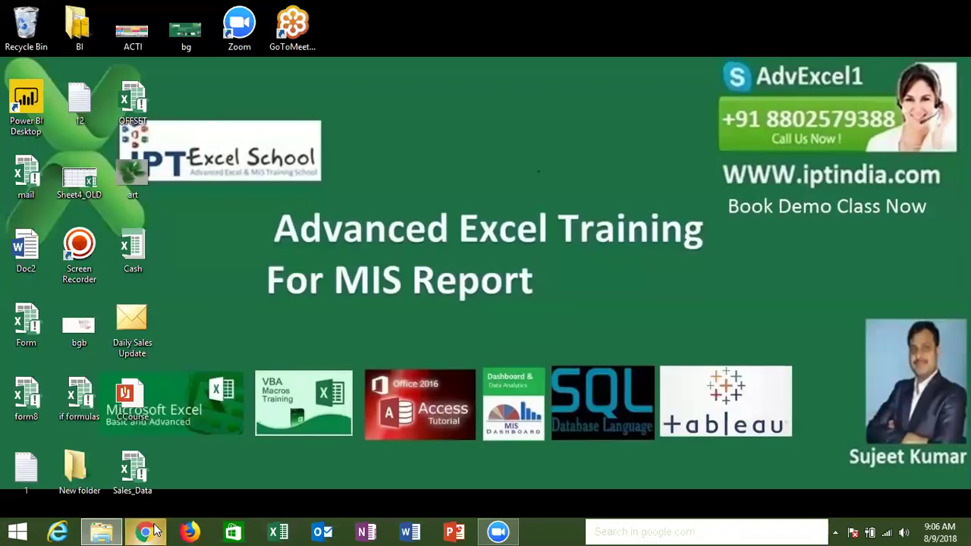
Launch Chrome and go to gmail.com to load the inbox.
click(146, 531)
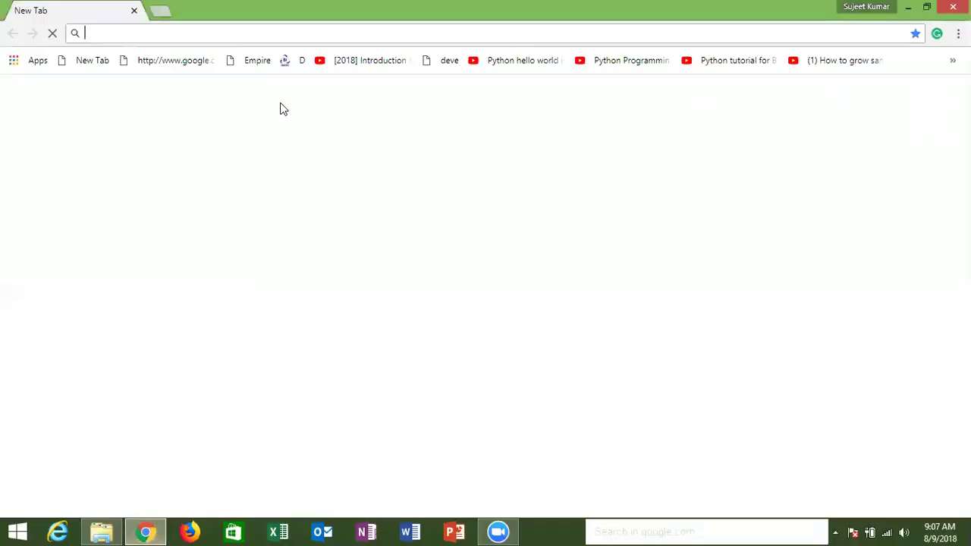
text(youtube.com)
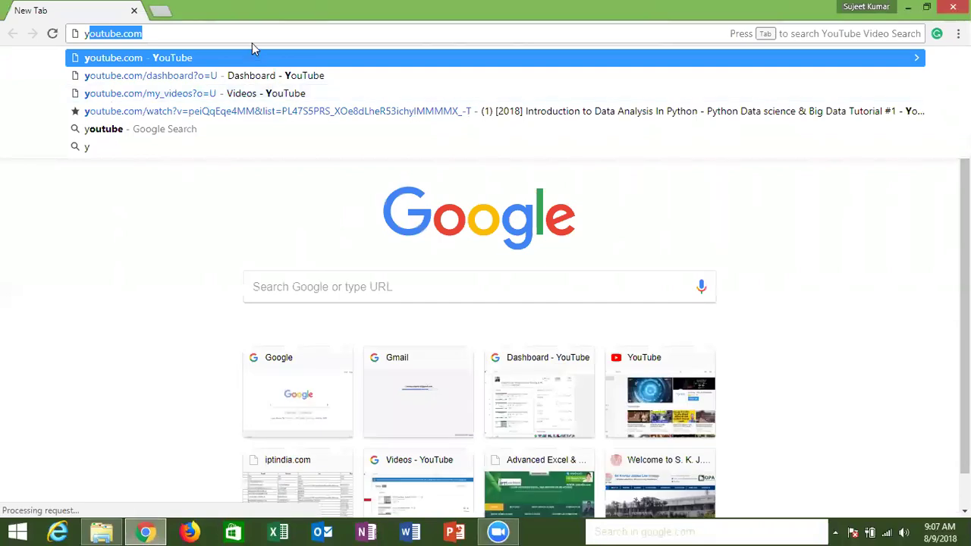
click(257, 93)
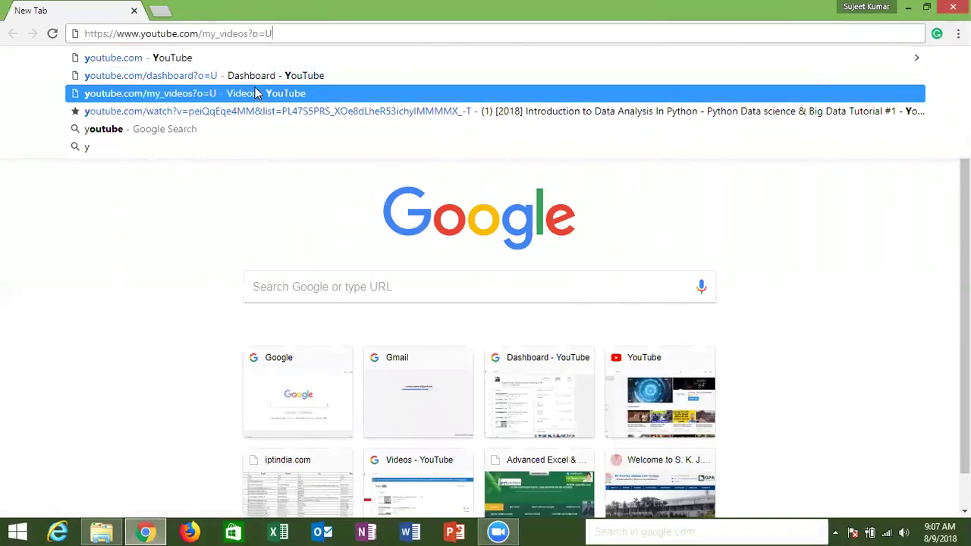
drag(199, 34, 58, 25)
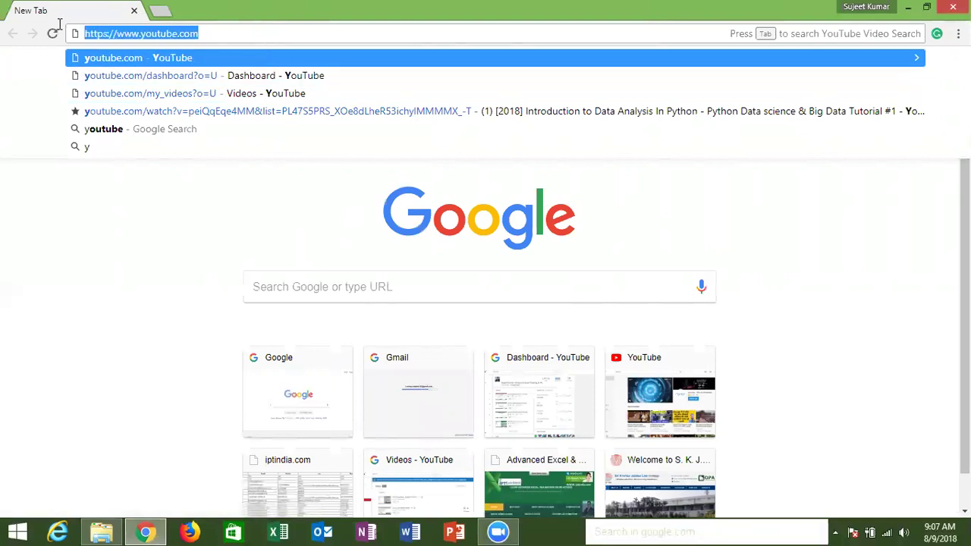
text(gm)
key(Return)
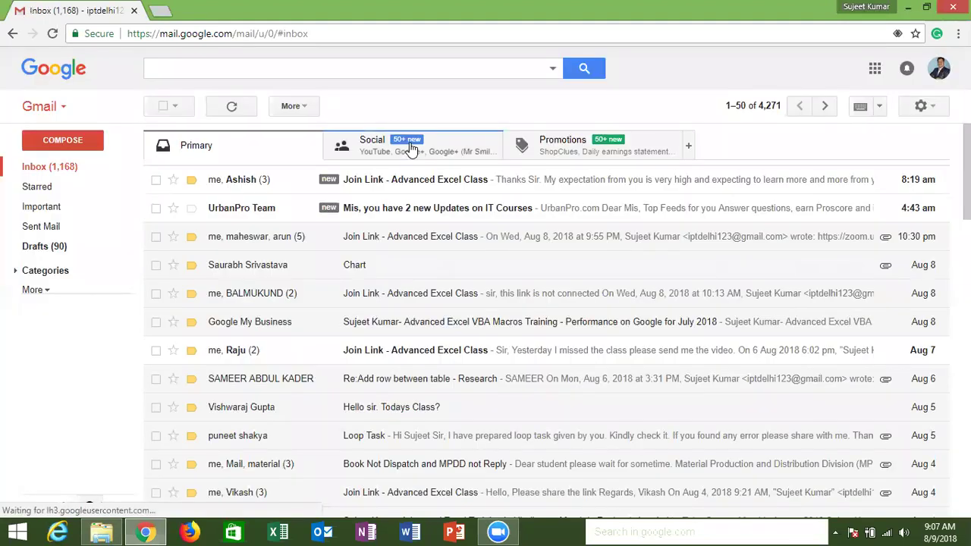
Open the latest sent 'Join Link - Advanced Excel Class' message and reply to all.
click(79, 225)
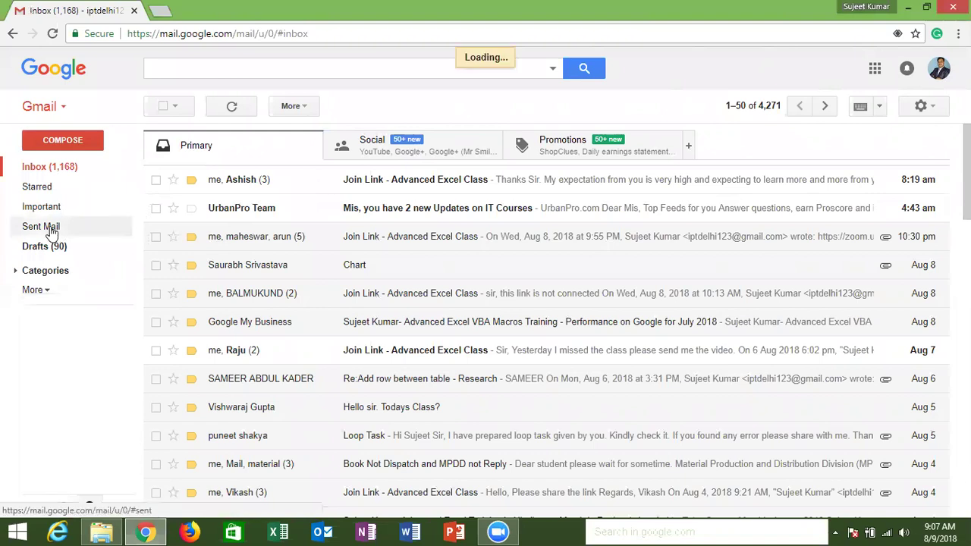
click(52, 229)
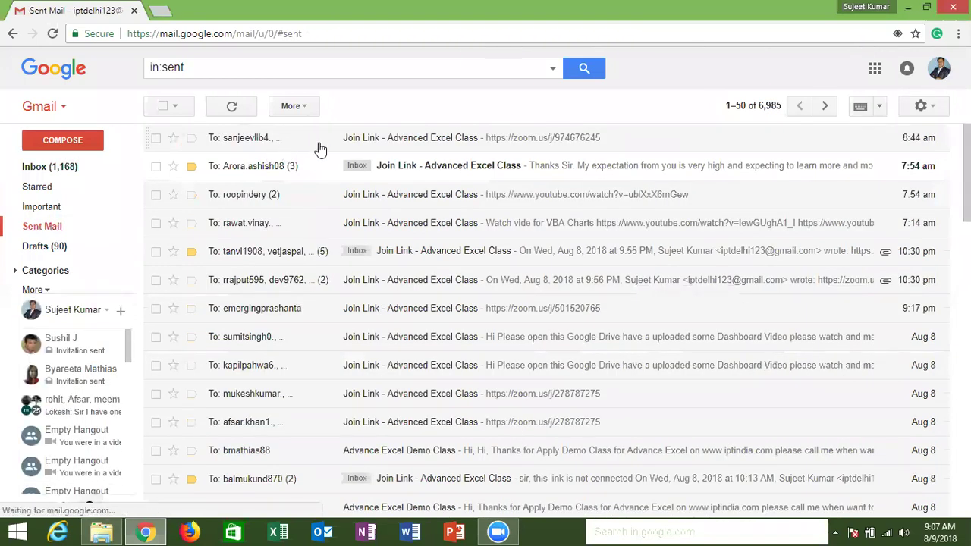
click(319, 145)
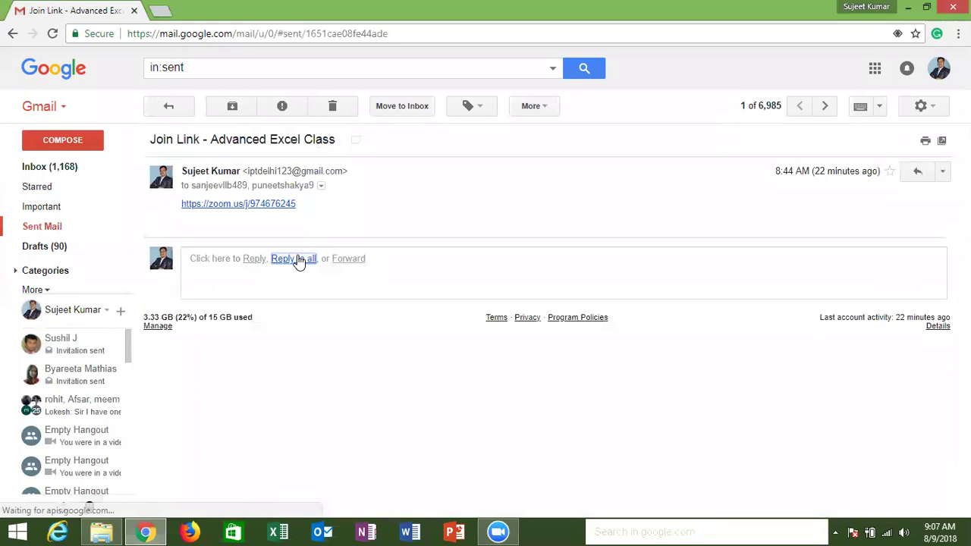
click(298, 258)
Attach Loop_Project.xlsm to the reply and send it.
click(281, 384)
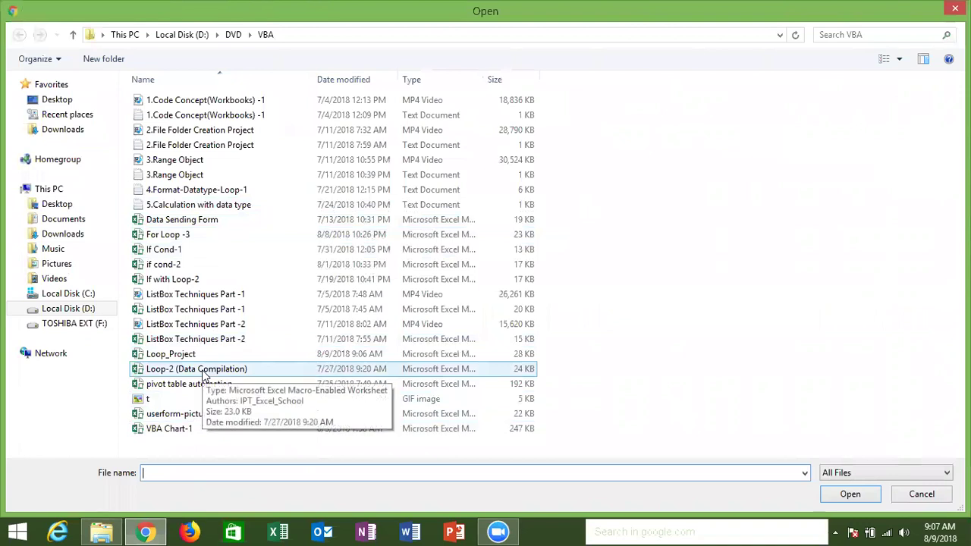
double_click(196, 354)
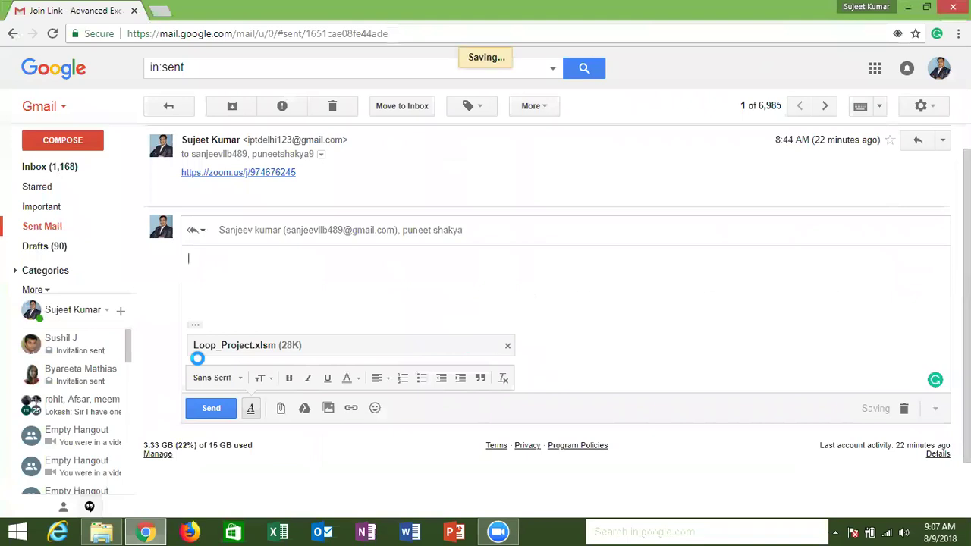
click(212, 410)
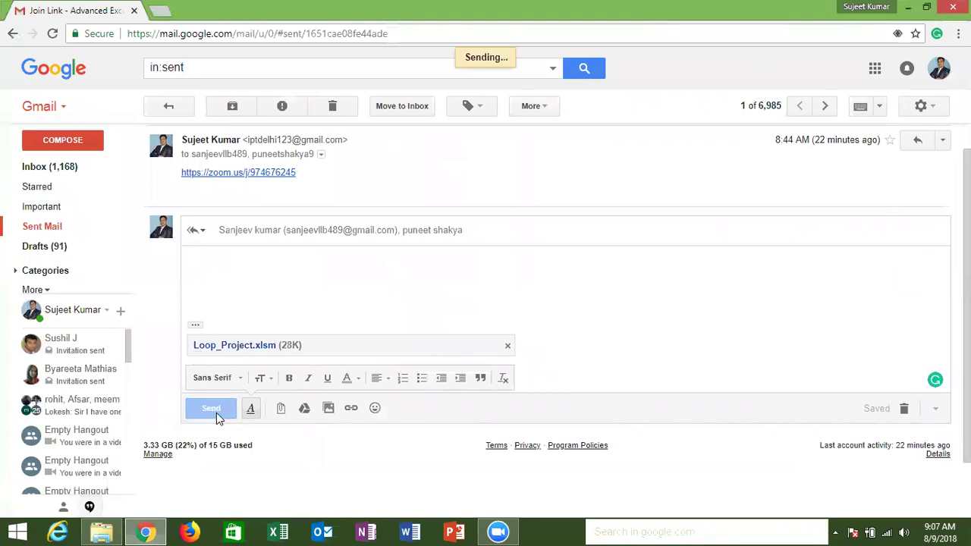
Check the Inbox and Sent Mail folders, then close the Chrome window.
click(73, 168)
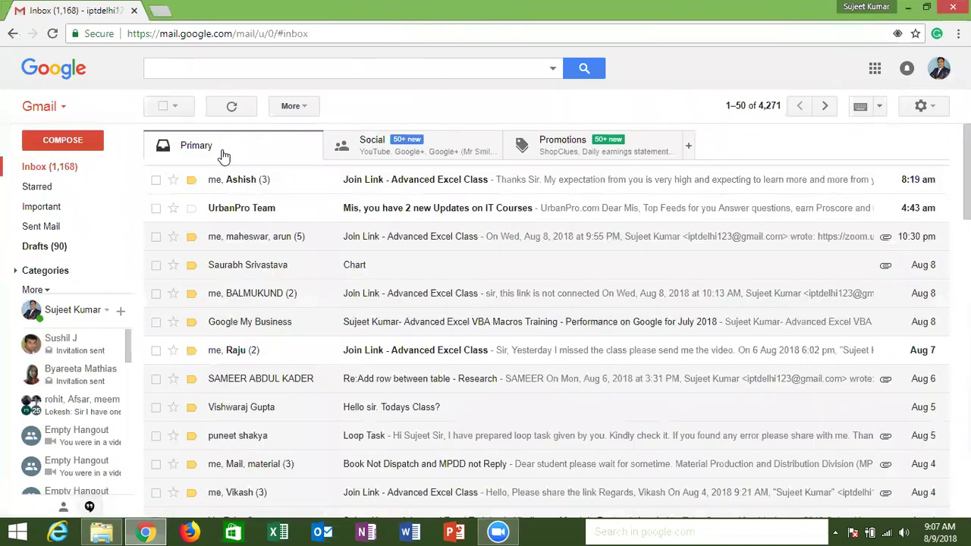
click(73, 229)
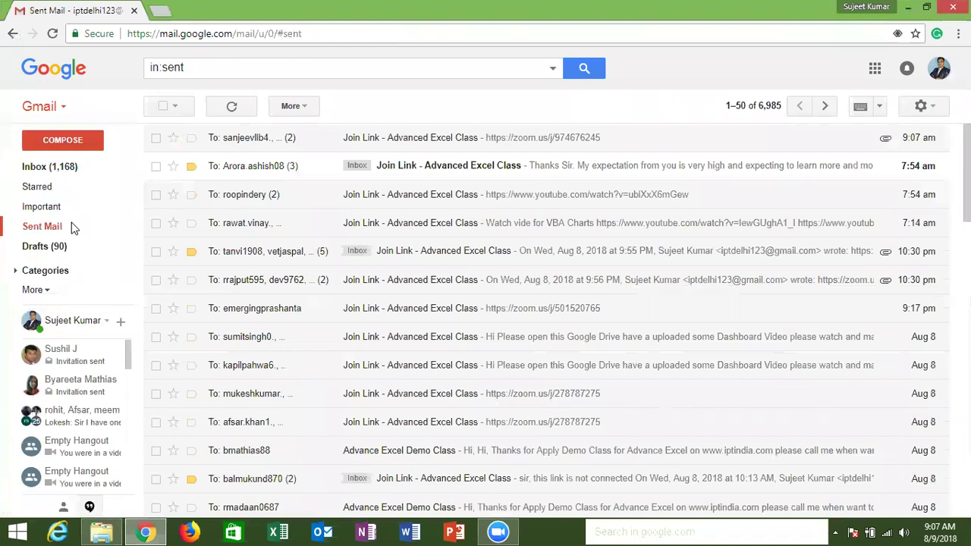
click(276, 66)
key(ctrl+a)
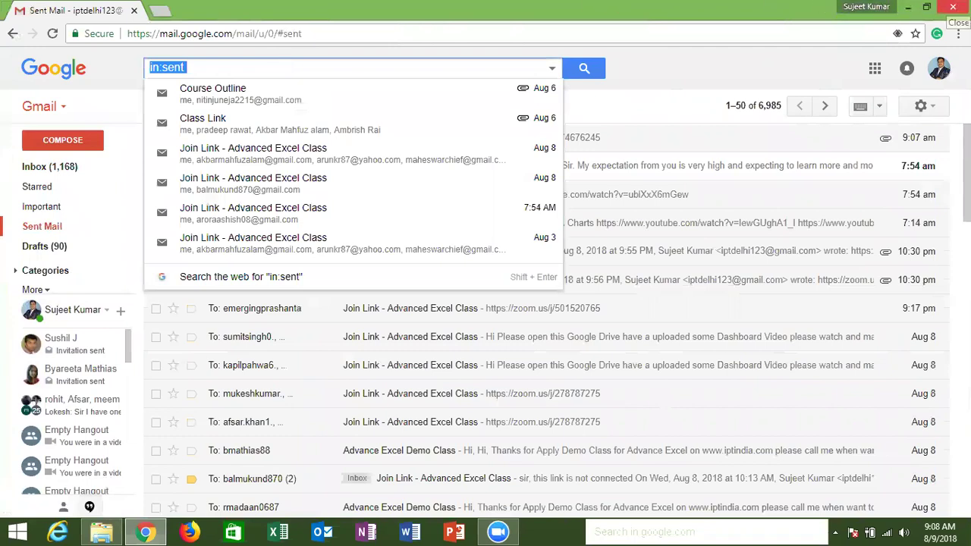
click(953, 7)
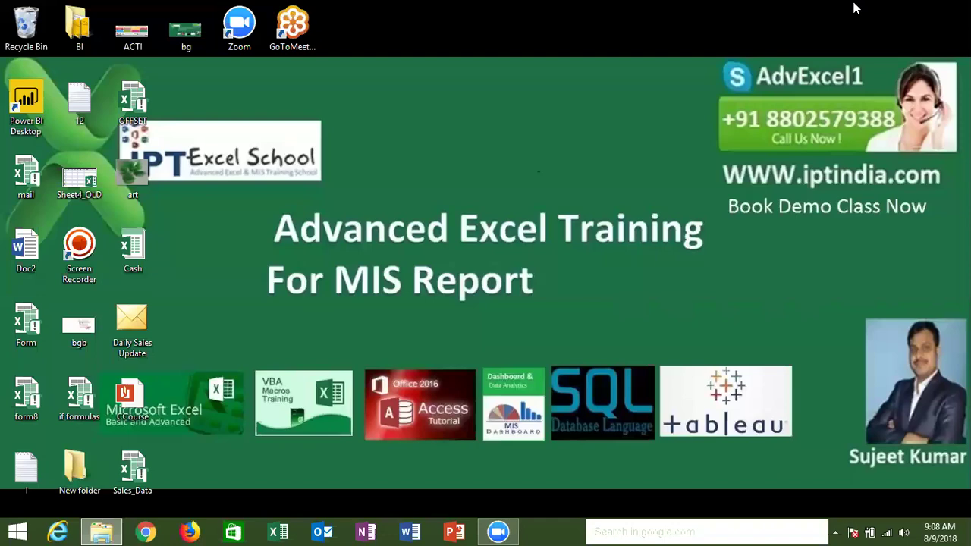